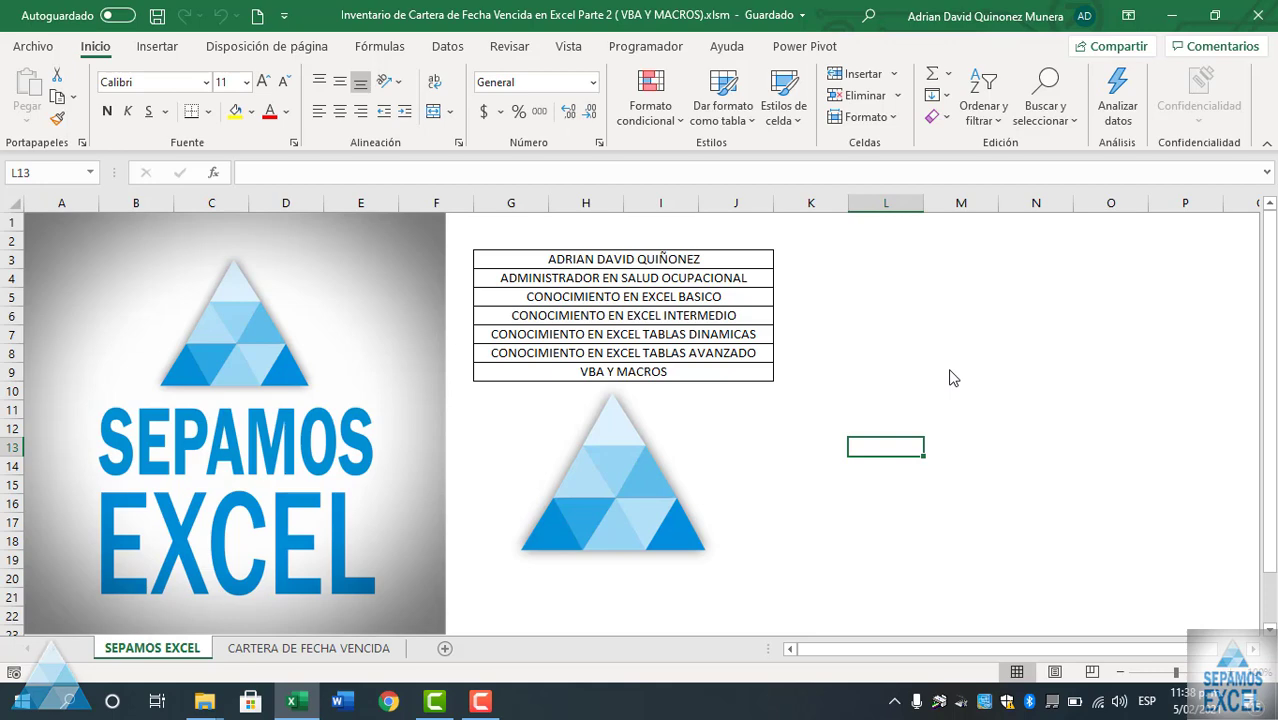
Step: Open the CARTERA DE FECHA VENCIDA sheet holding the overdue receivables table
click(308, 648)
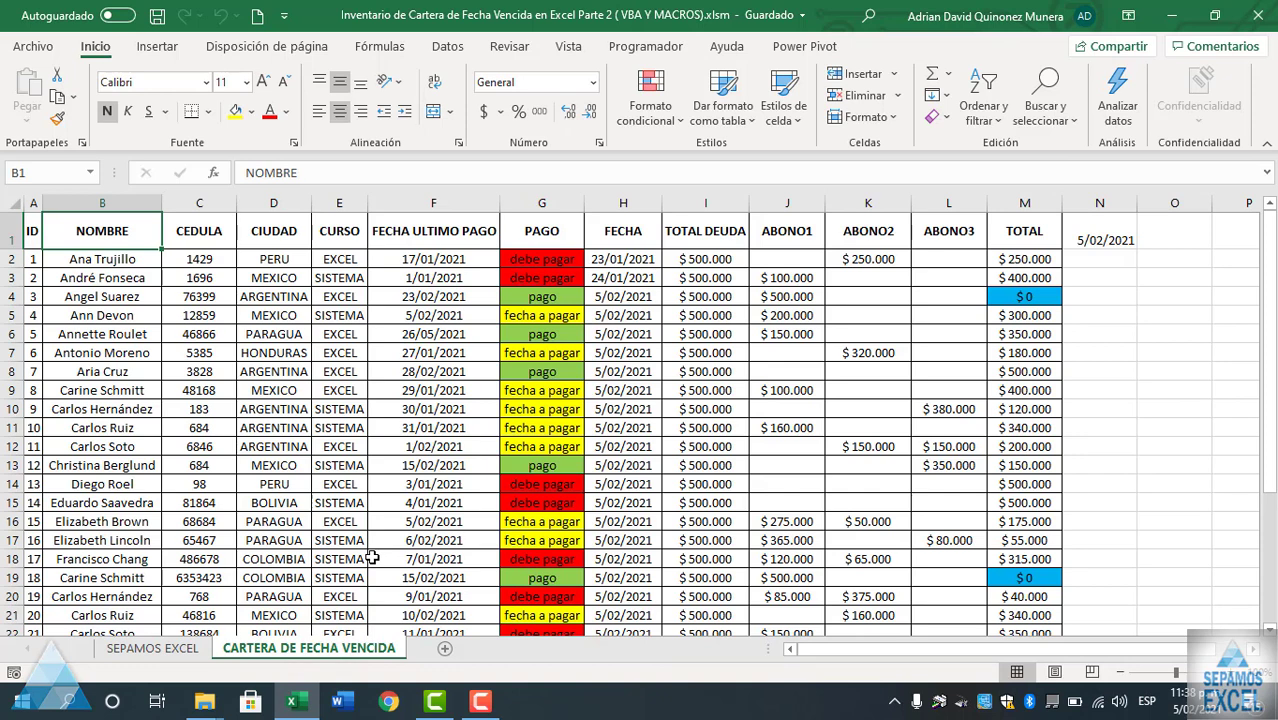
key(Right)
key(Right)
key(Right)
key(Right)
key(Right)
key(Right)
key(Right)
key(Right)
key(Right)
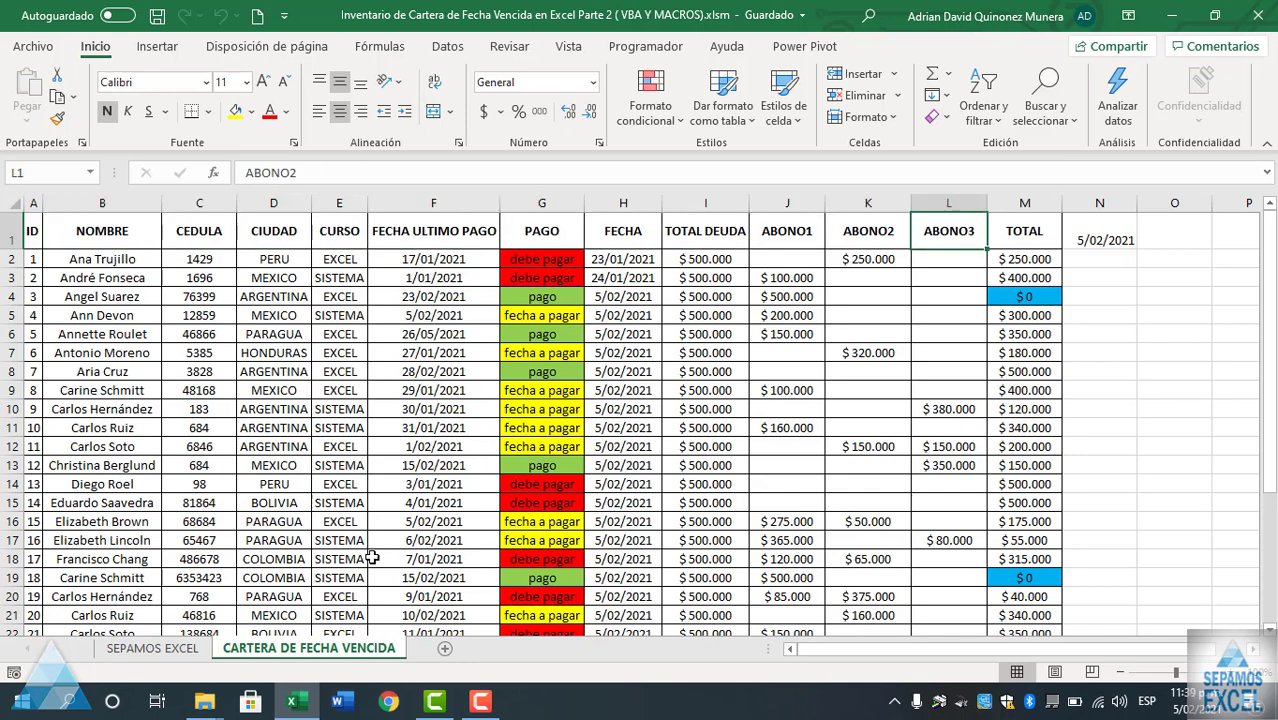
key(Right)
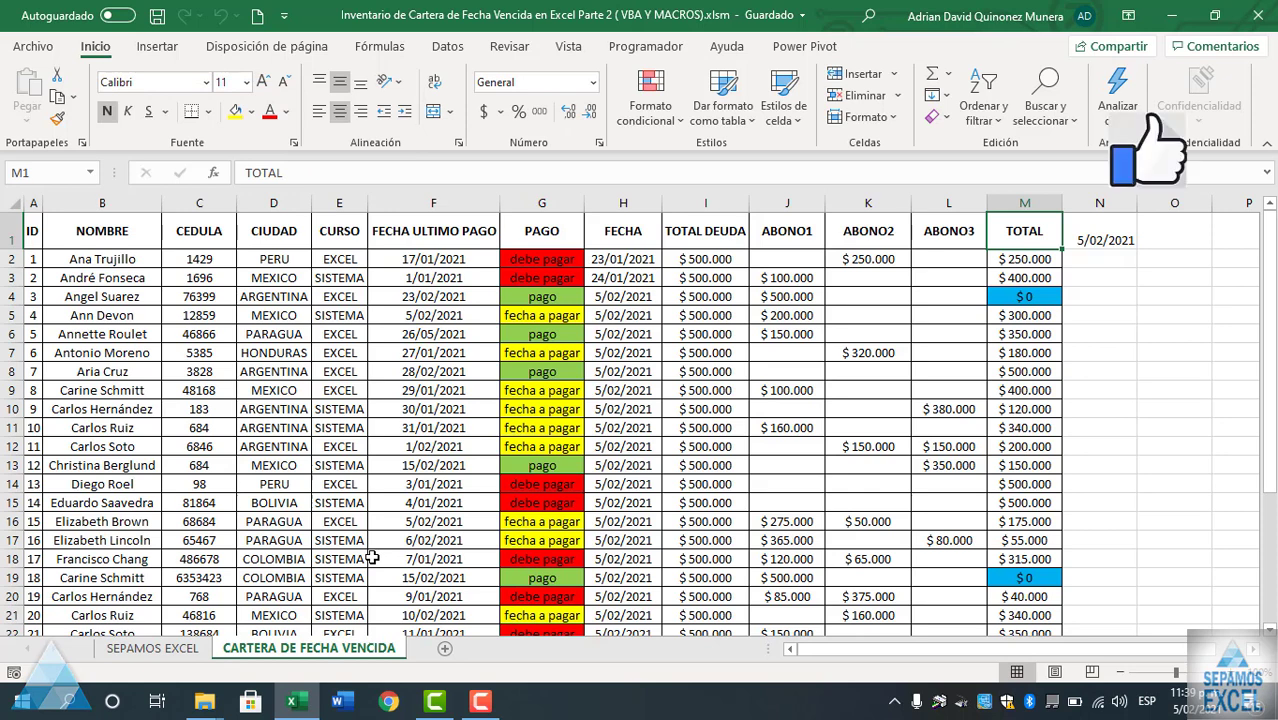
key(Left)
key(Left)
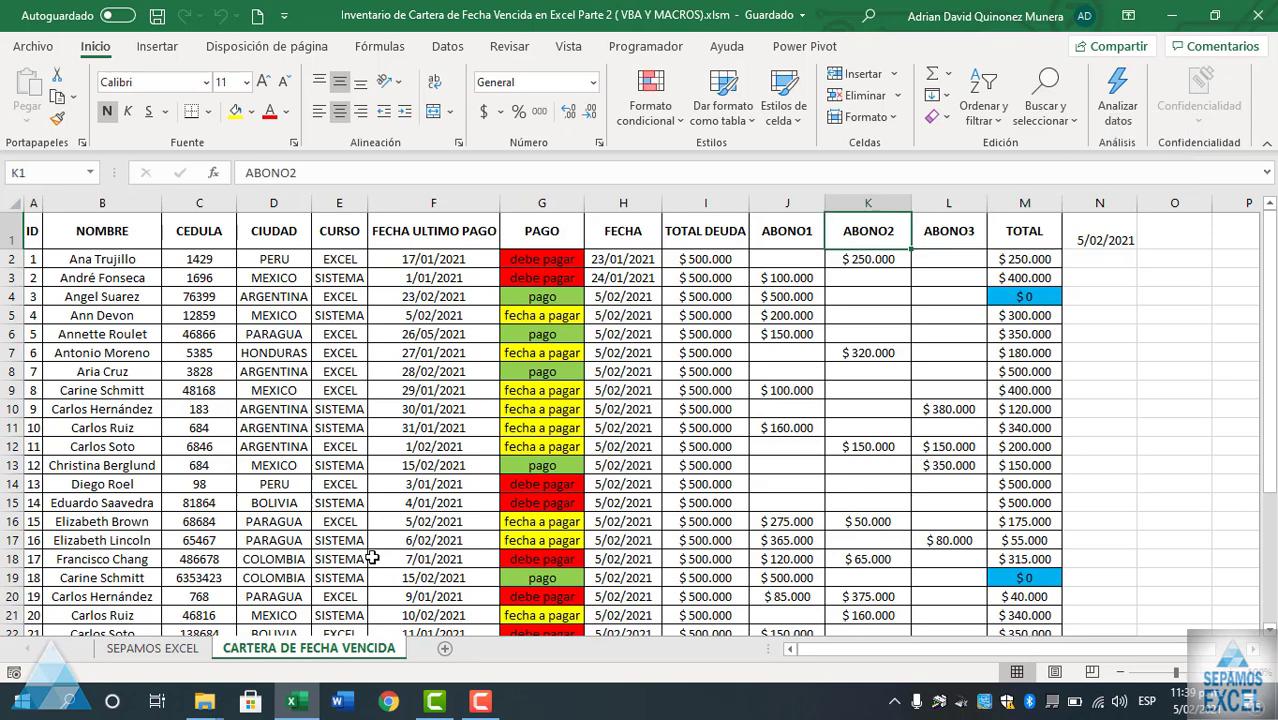
key(Left)
key(Left)
key(Left)
key(Left)
key(Left)
key(Left)
key(Left)
key(Left)
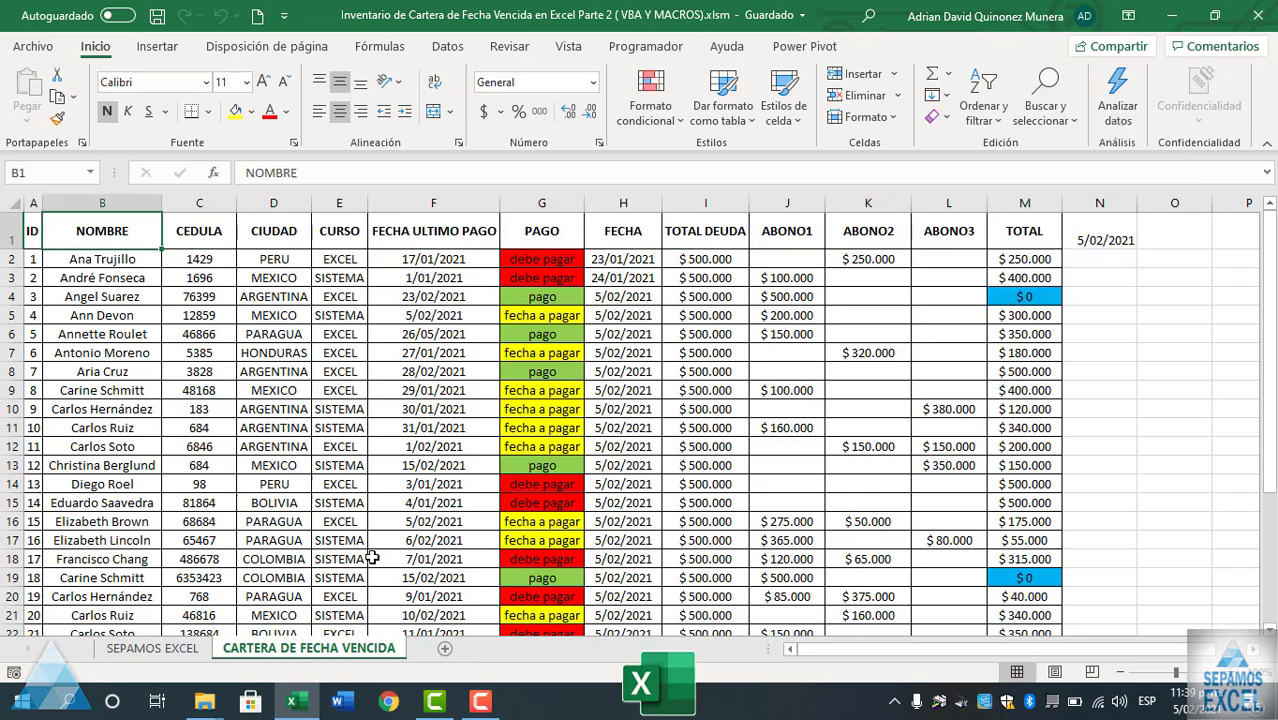
key(Left)
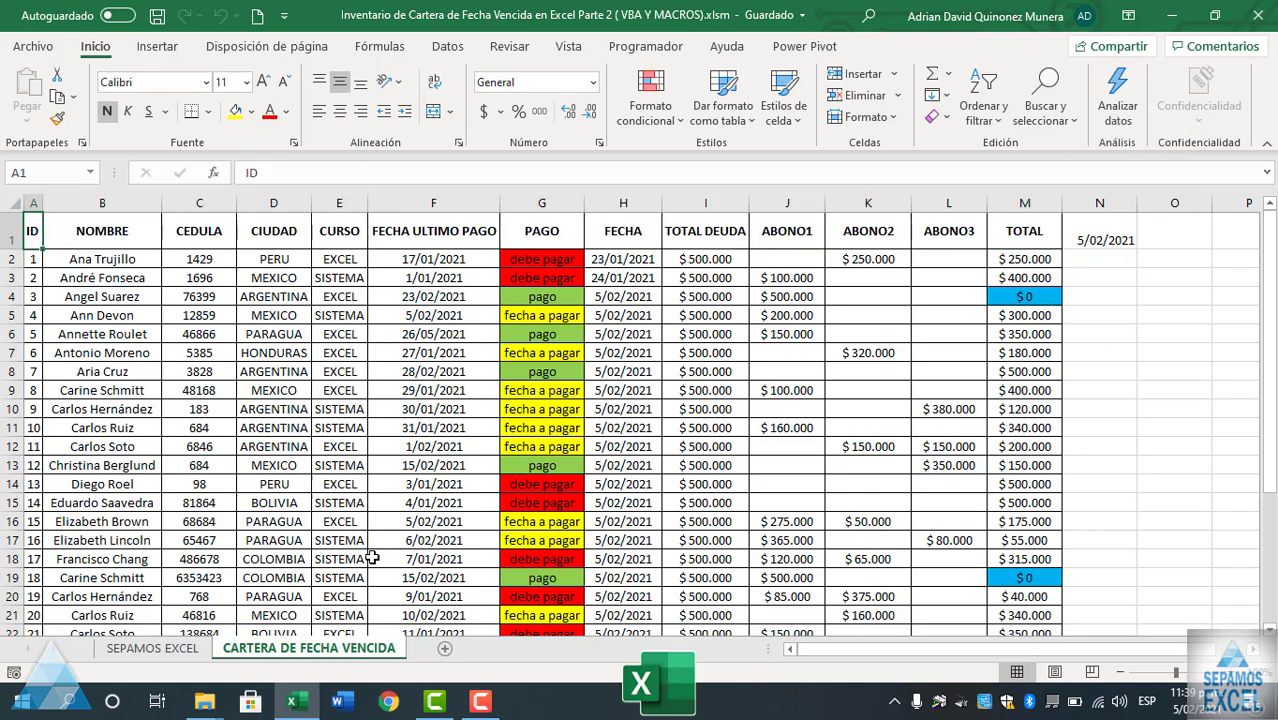
key(Right)
key(Right)
key(Right)
key(Right)
key(Right)
key(Right)
key(Right)
key(Right)
key(Right)
key(Right)
key(Right)
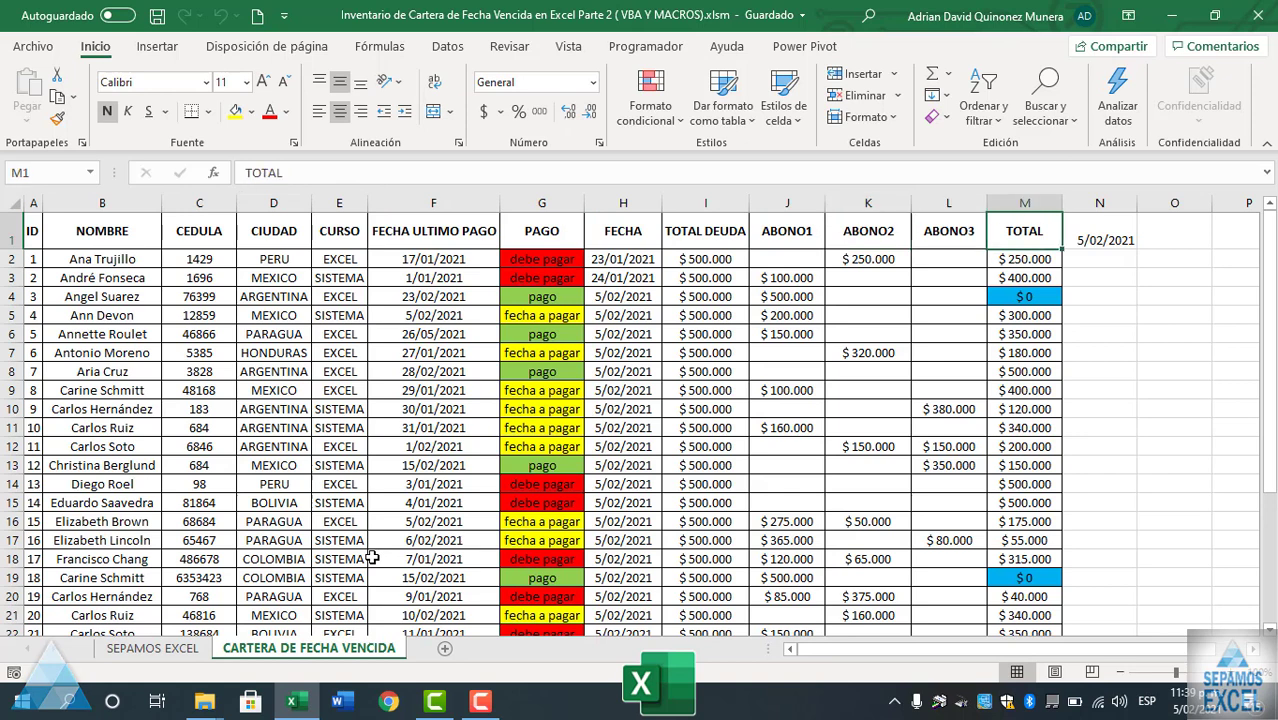
key(Left)
key(Left)
key(Left)
key(Left)
key(Left)
key(Left)
key(Left)
key(Left)
key(Left)
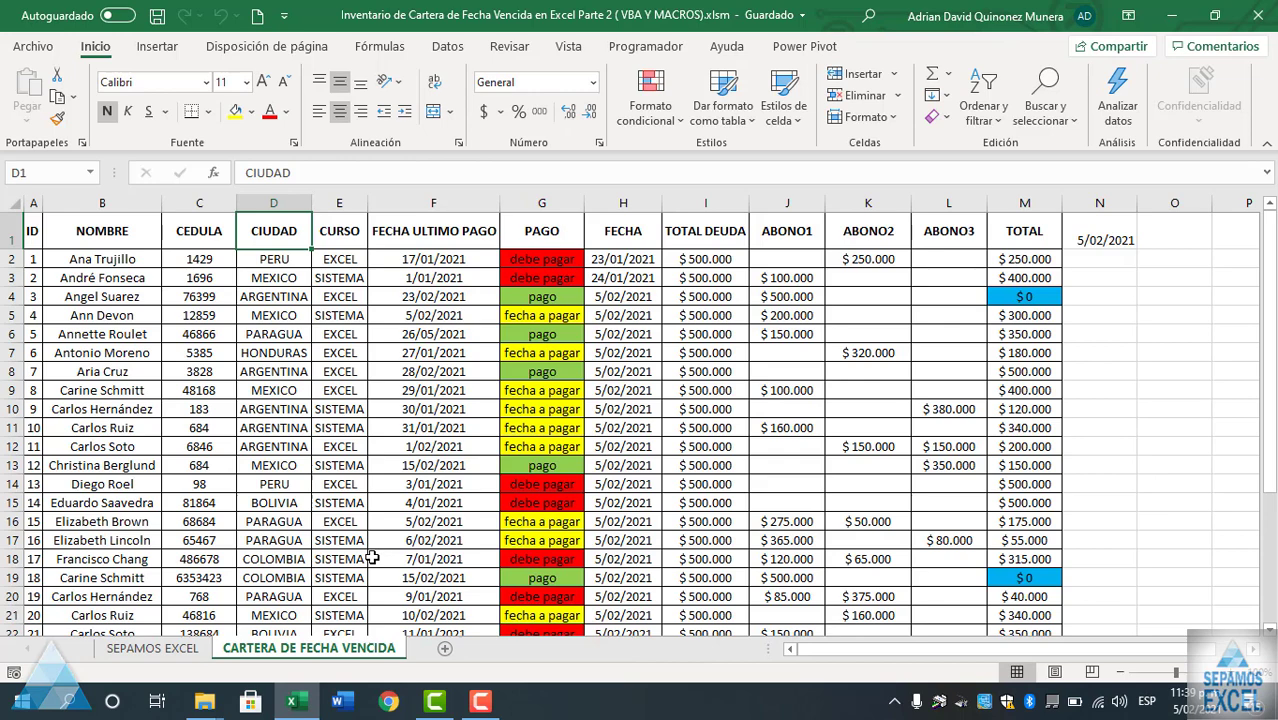
scroll(369, 472, down, 2)
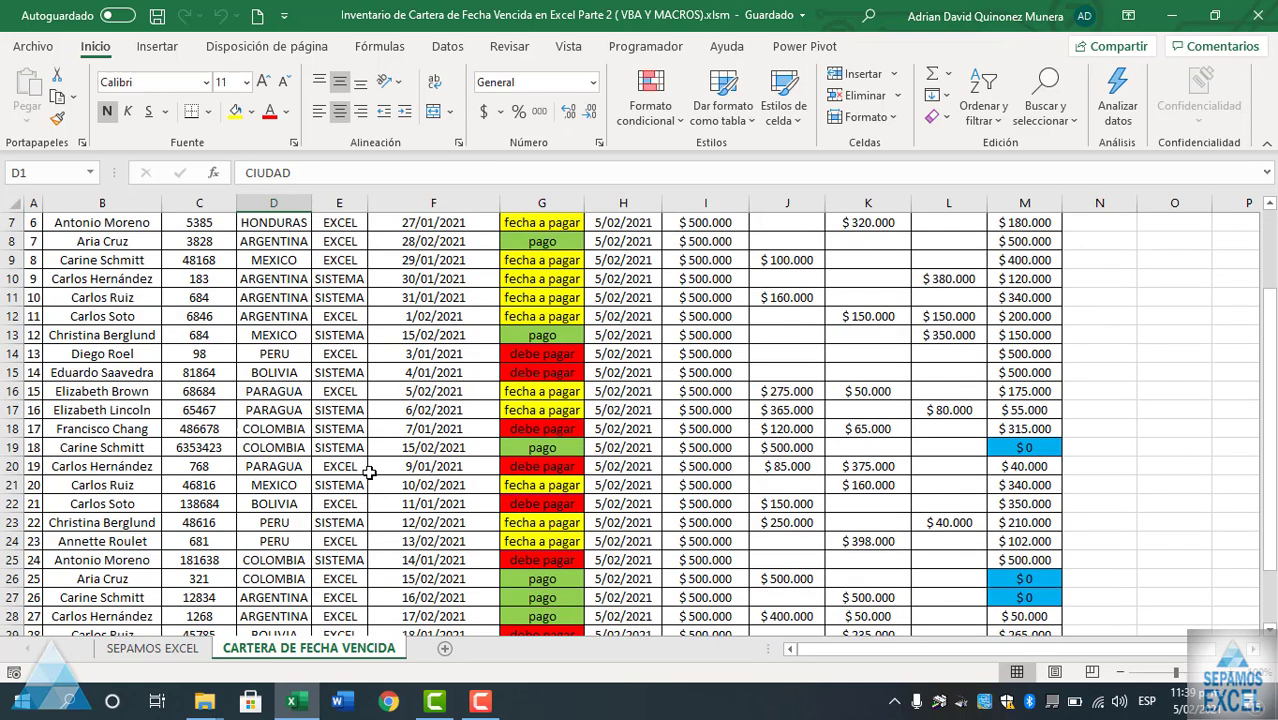
scroll(369, 472, up, 2)
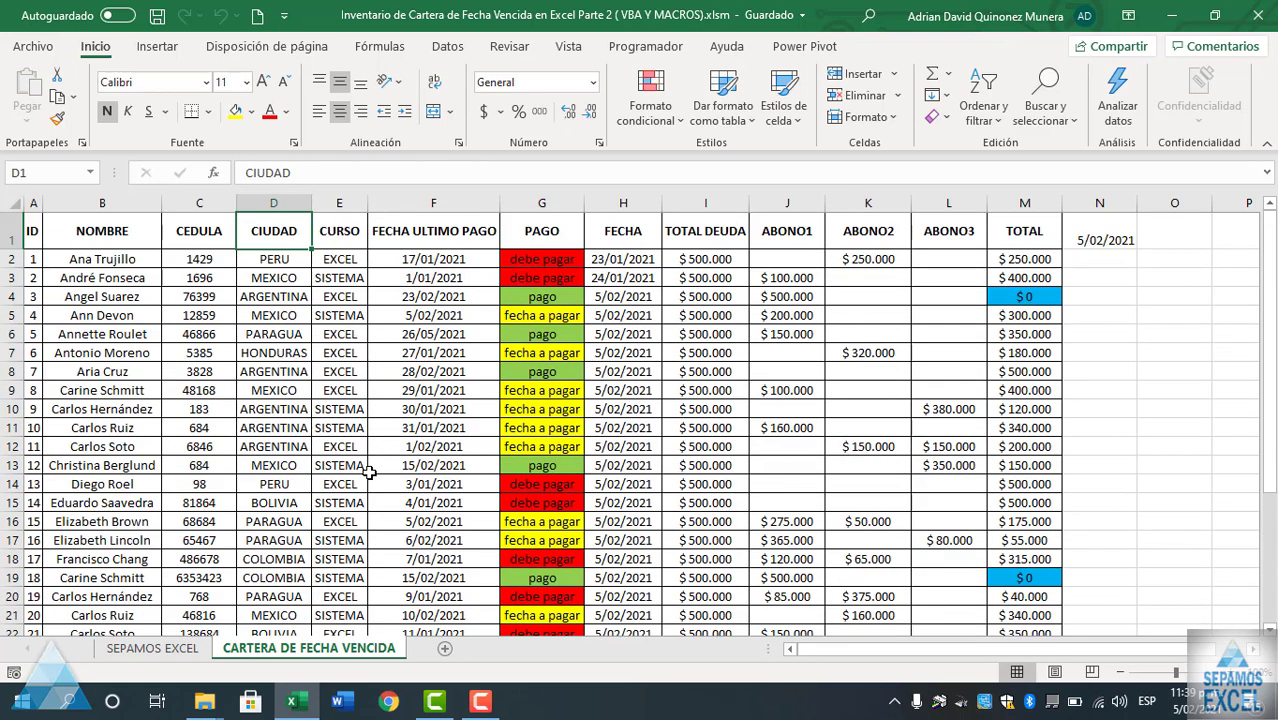
key(Left)
key(Left)
key(Left)
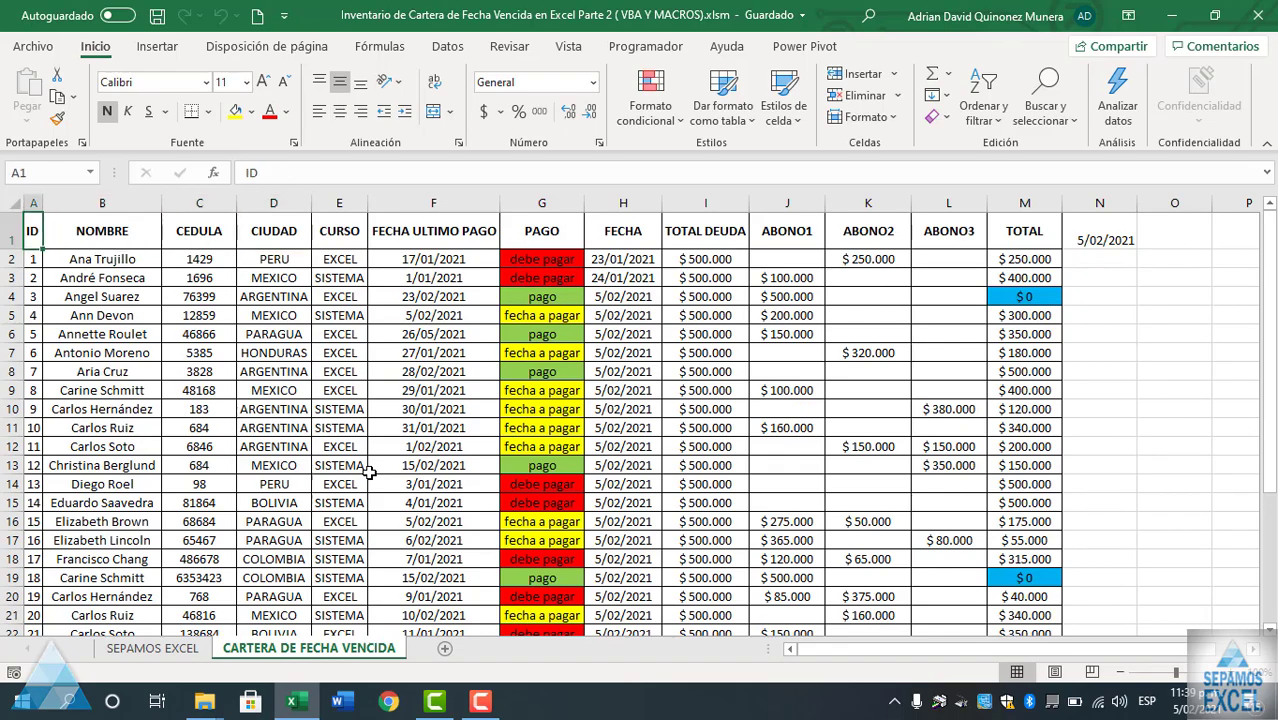
scroll(369, 472, down, 2)
scroll(369, 472, down, 2)
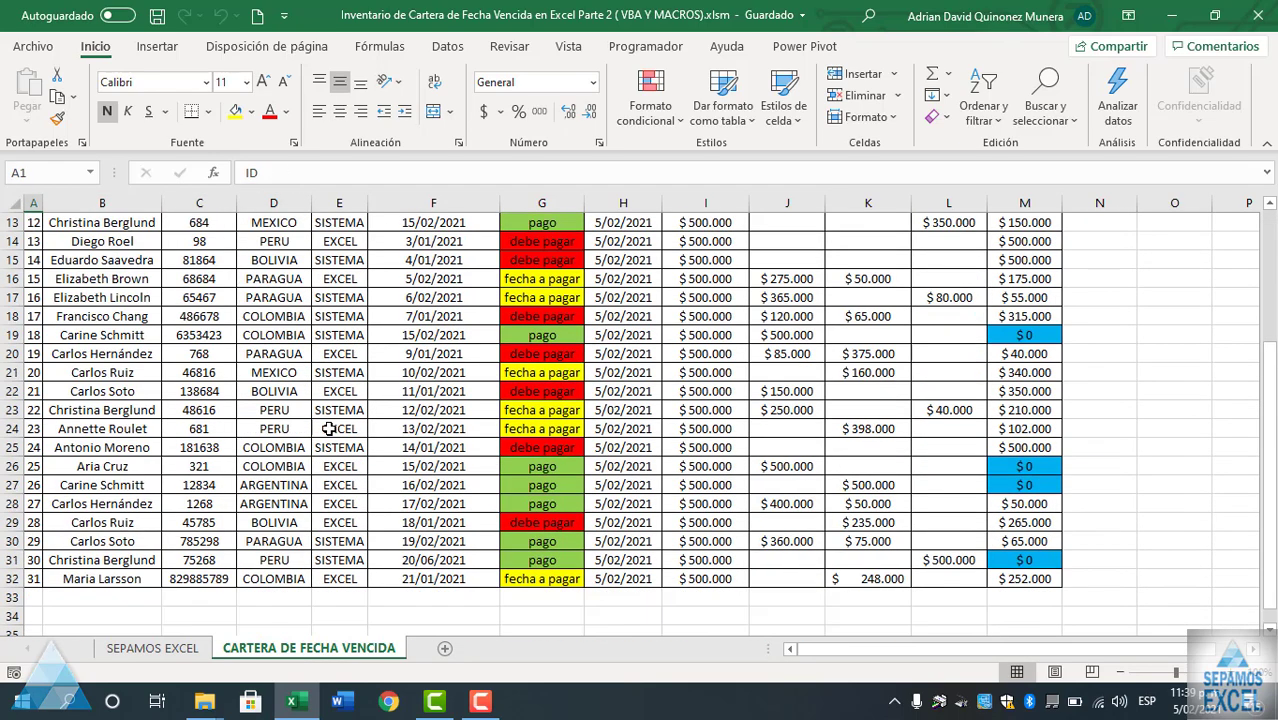
scroll(329, 428, down, 2)
scroll(329, 428, up, 4)
scroll(329, 428, up, 2)
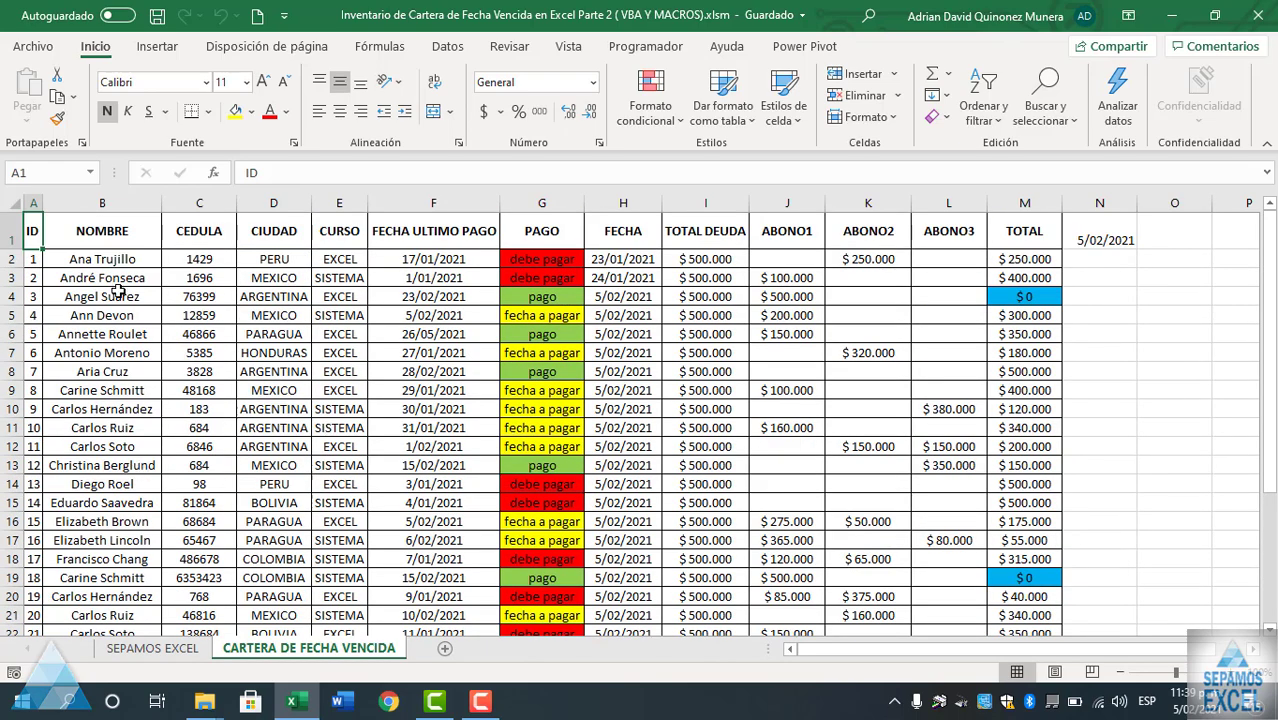
Step: Autofit columns B through M, NOMBRE to TOTAL, to fit their contents
double_click(160, 205)
double_click(230, 205)
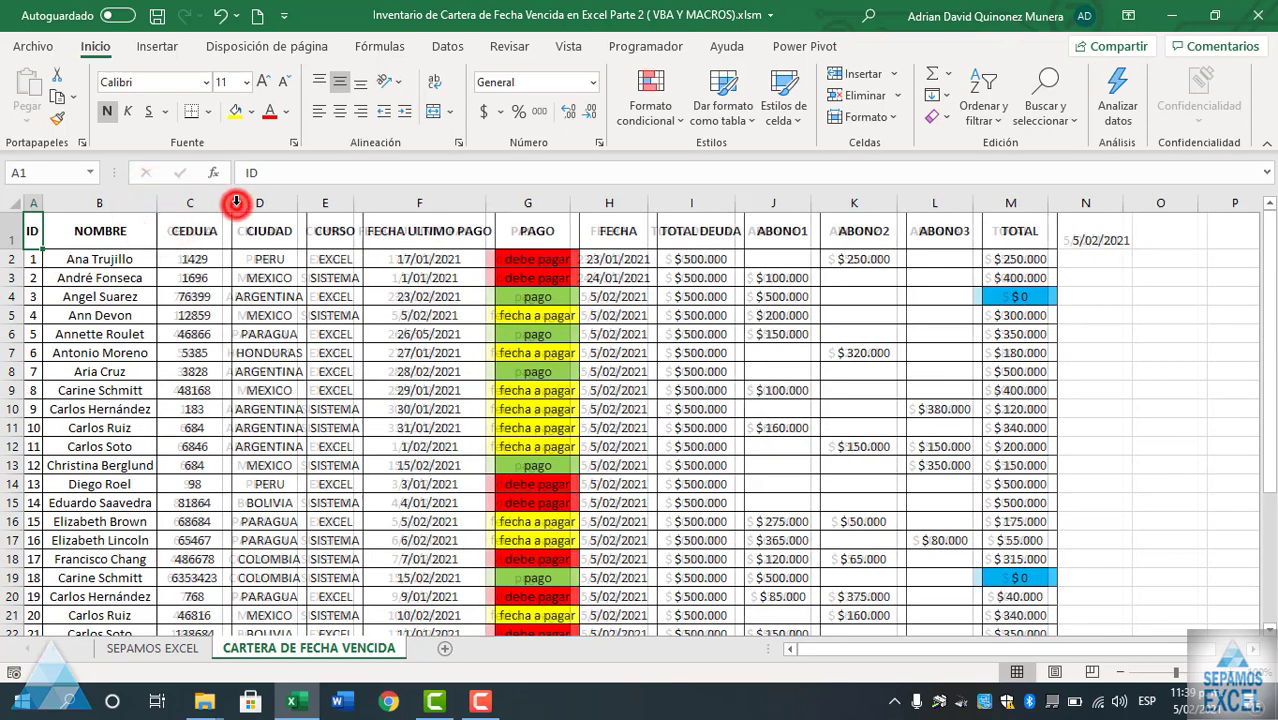
double_click(298, 205)
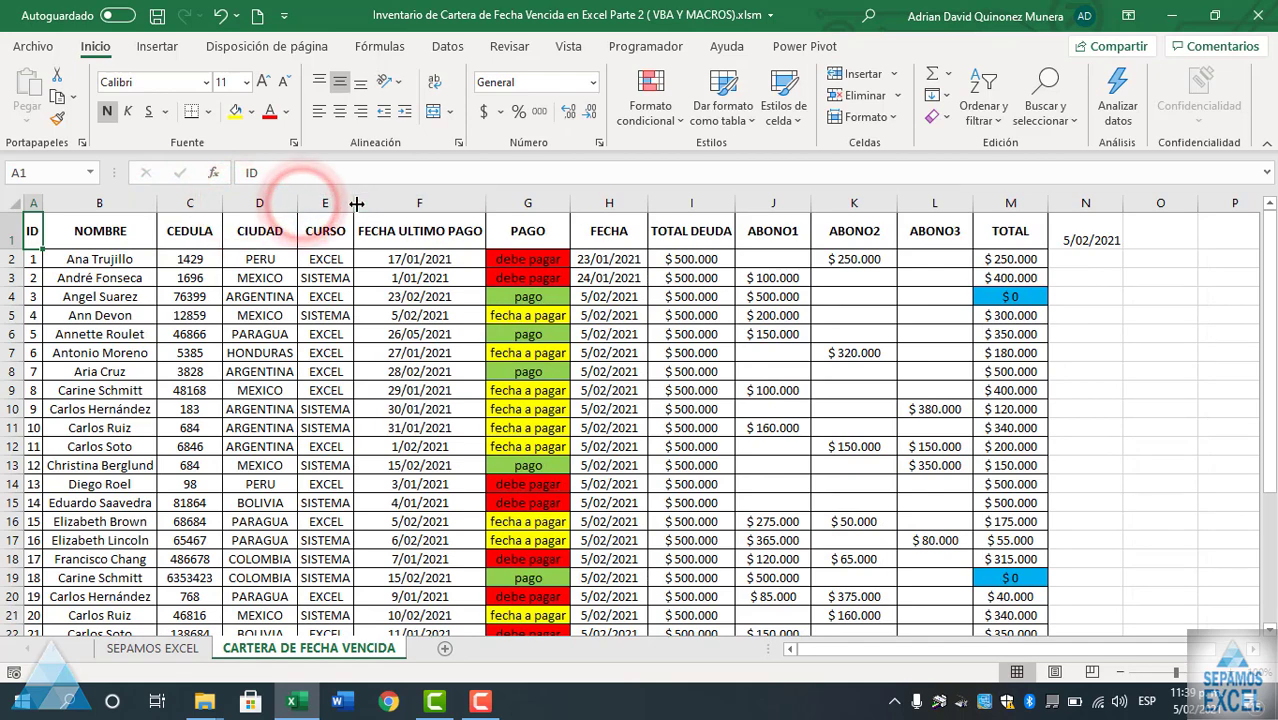
double_click(353, 205)
double_click(486, 205)
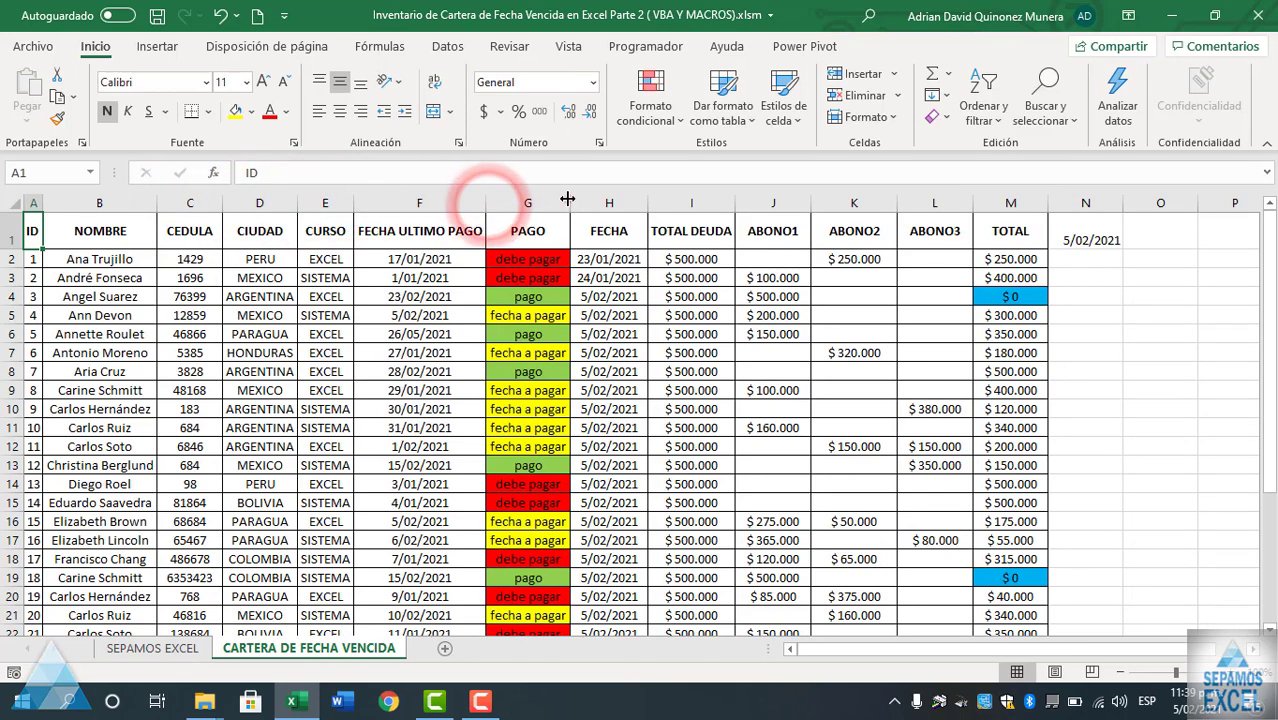
double_click(570, 205)
double_click(647, 205)
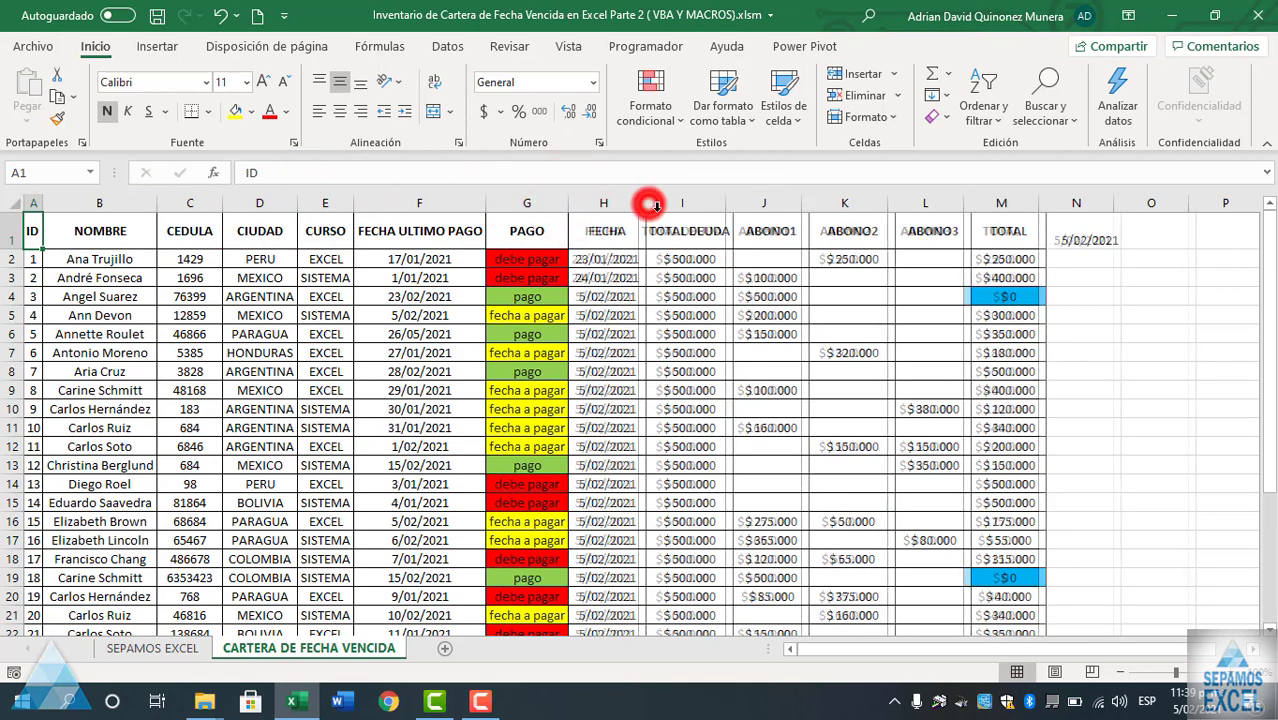
double_click(725, 204)
double_click(806, 203)
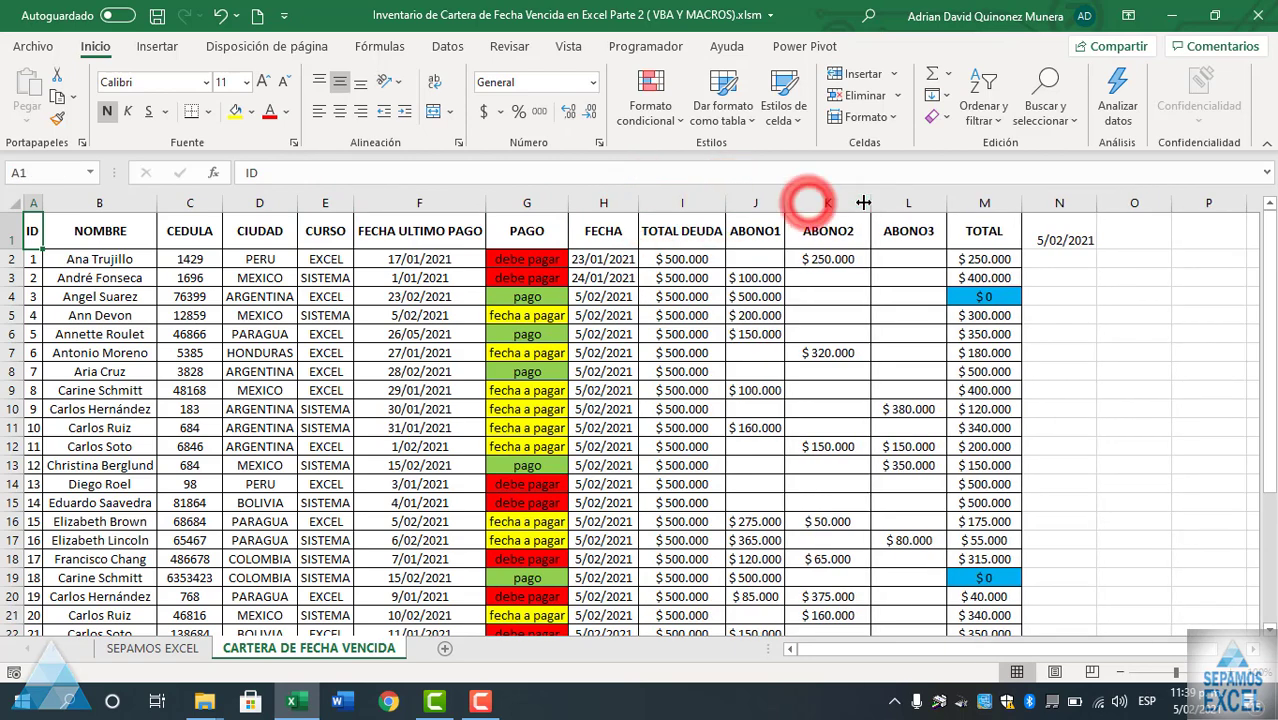
double_click(872, 203)
double_click(929, 203)
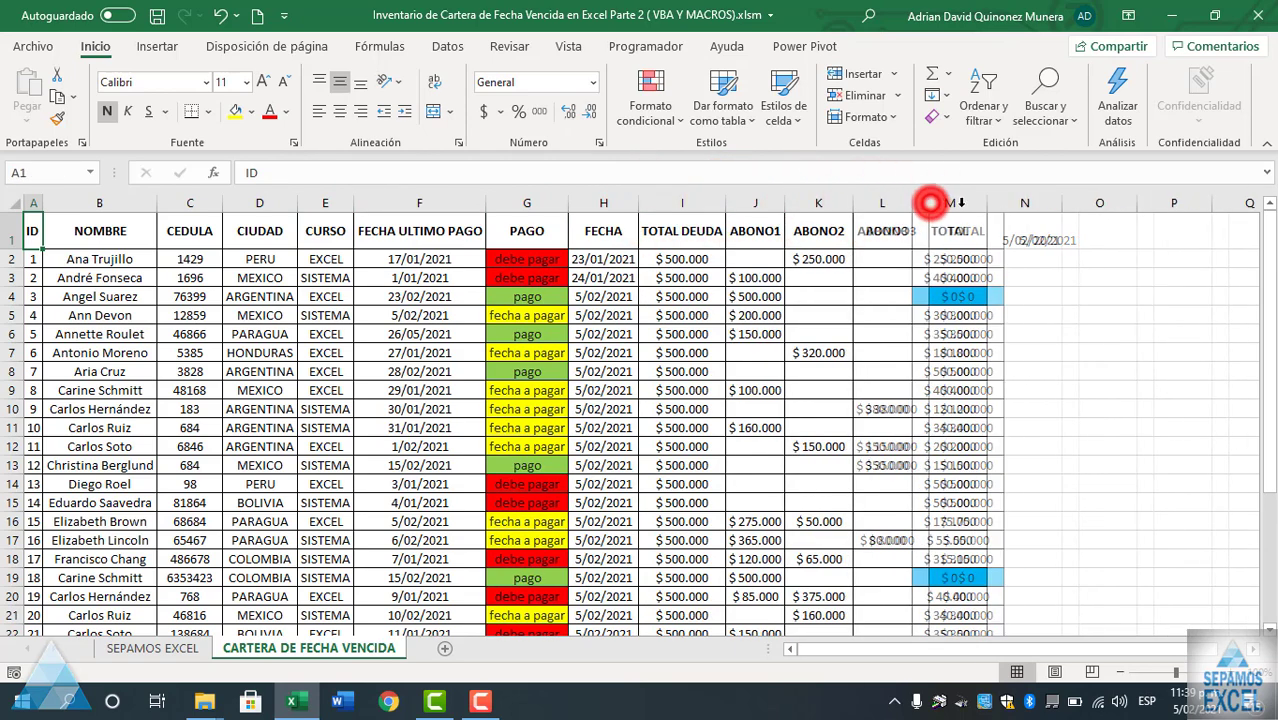
double_click(988, 203)
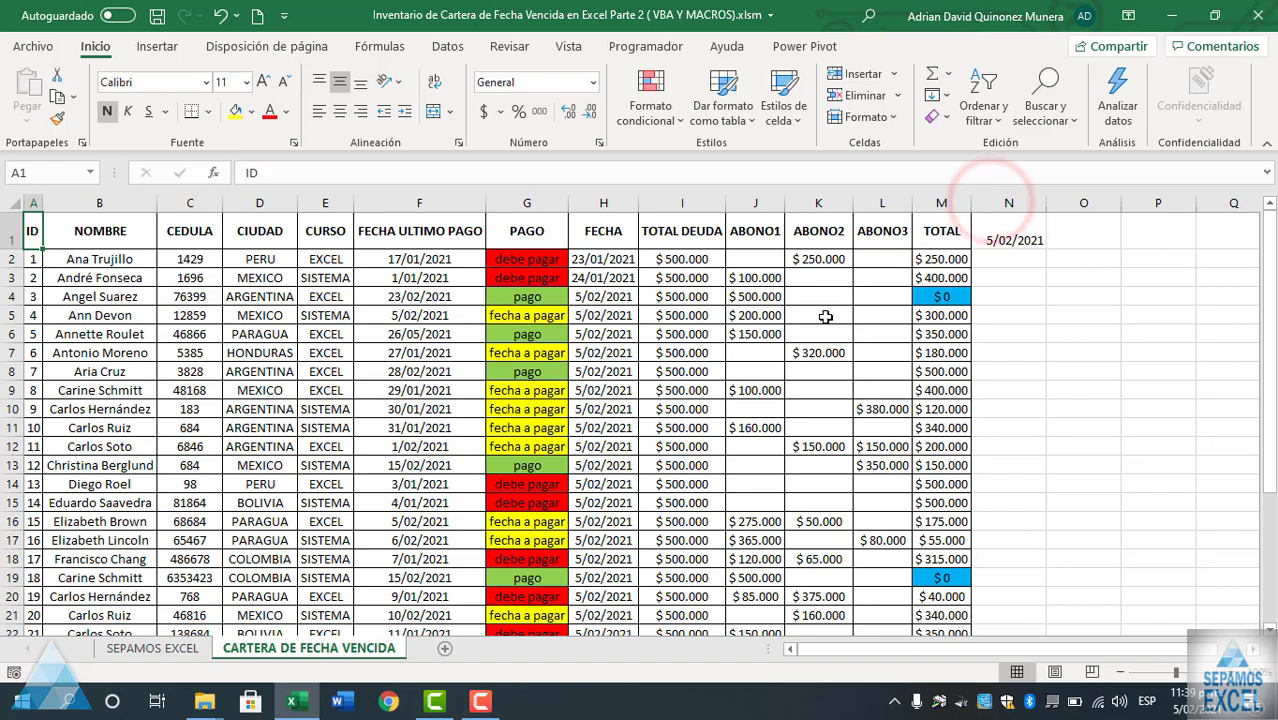
scroll(522, 430, down, 3)
scroll(522, 430, down, 3)
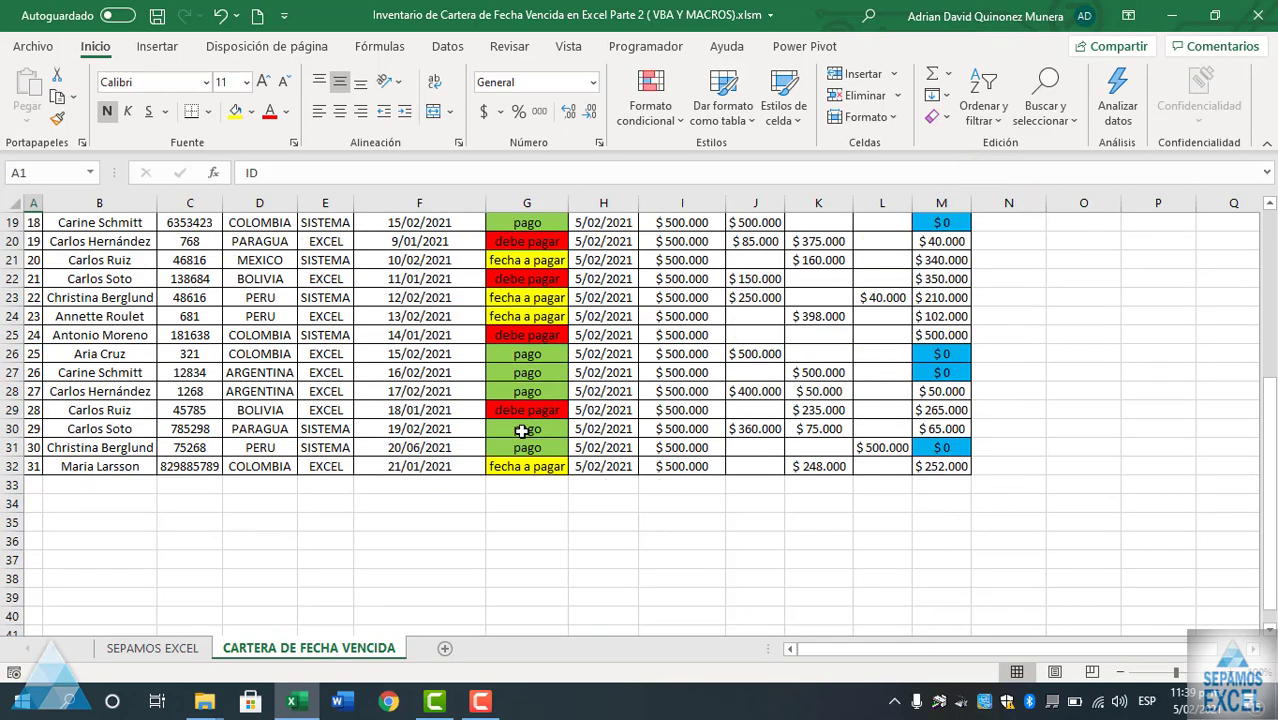
scroll(522, 430, up, 4)
scroll(522, 430, up, 2)
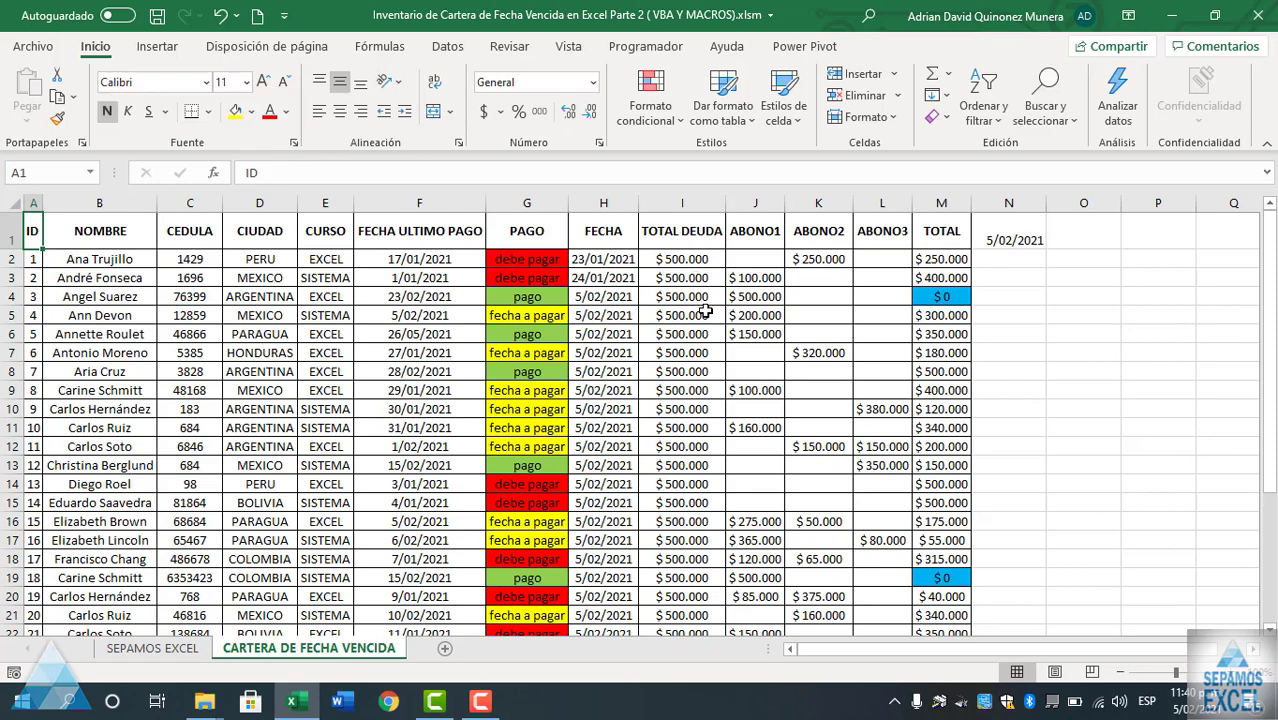
scroll(706, 313, down, 4)
scroll(706, 314, up, 4)
Step: Select the amount cells I2:L32 and bring up the Formato condicional menu
mouse_move(672, 260)
mouse_down()
mouse_move(852, 664)
mouse_move(879, 590)
mouse_up()
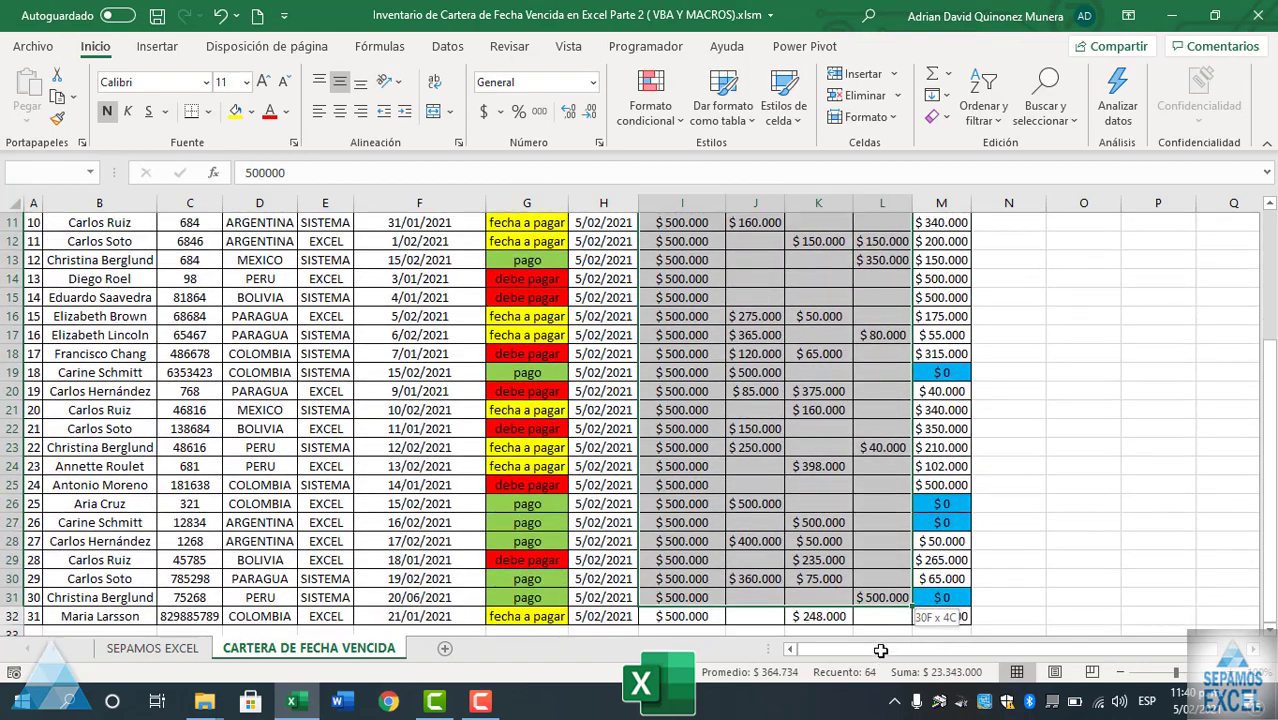
scroll(775, 476, up, 4)
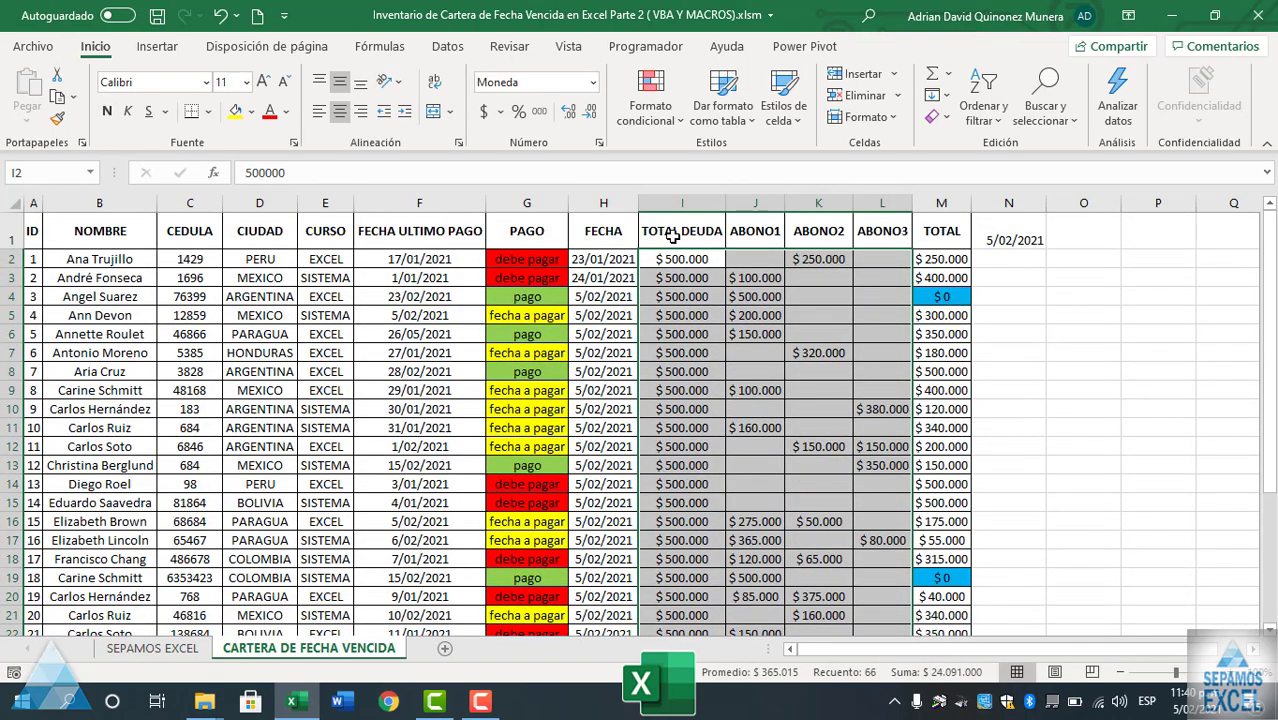
click(640, 128)
mouse_move(660, 160)
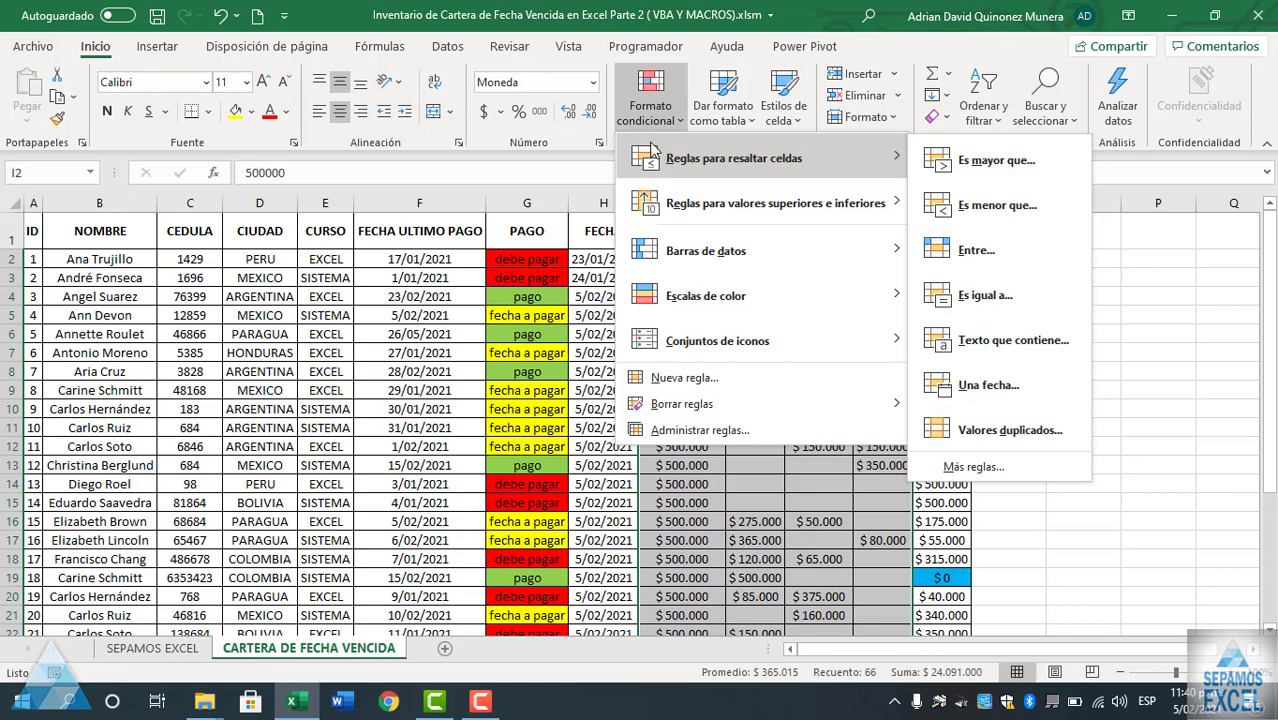
Step: Add a Celdas en blanco conditional formatting rule with a light gold fill to the selected range
click(705, 374)
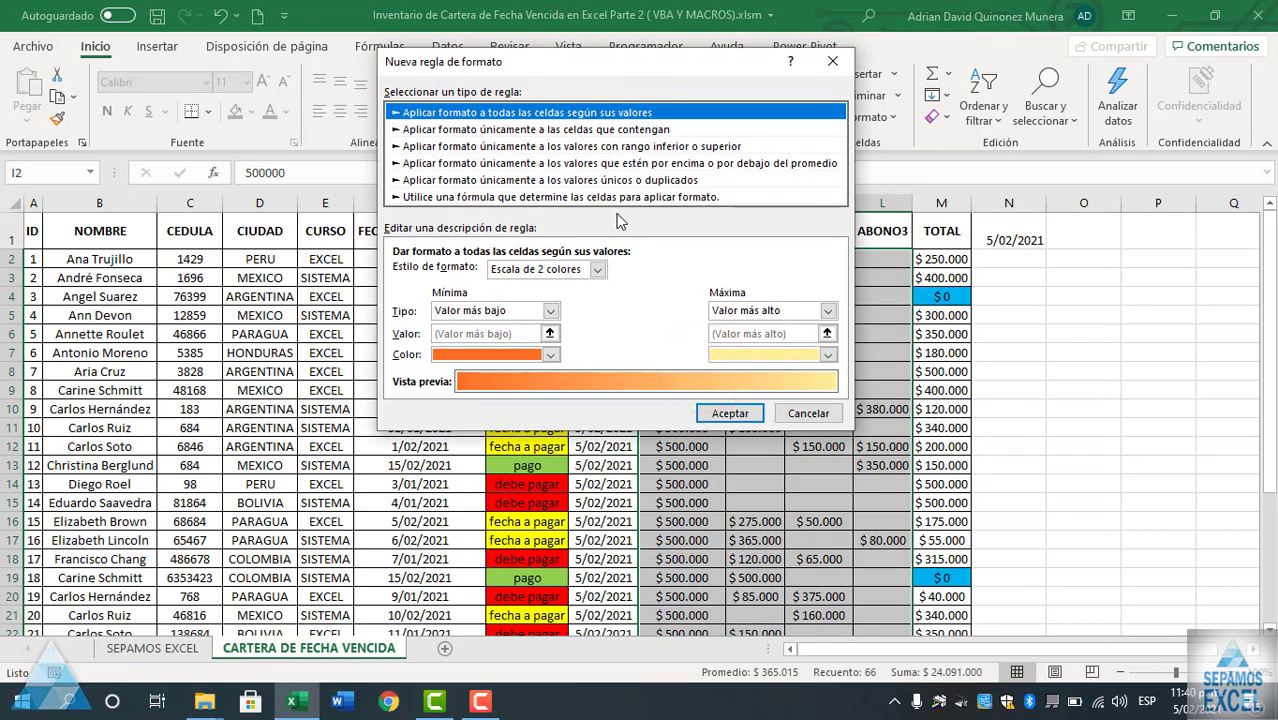
click(605, 130)
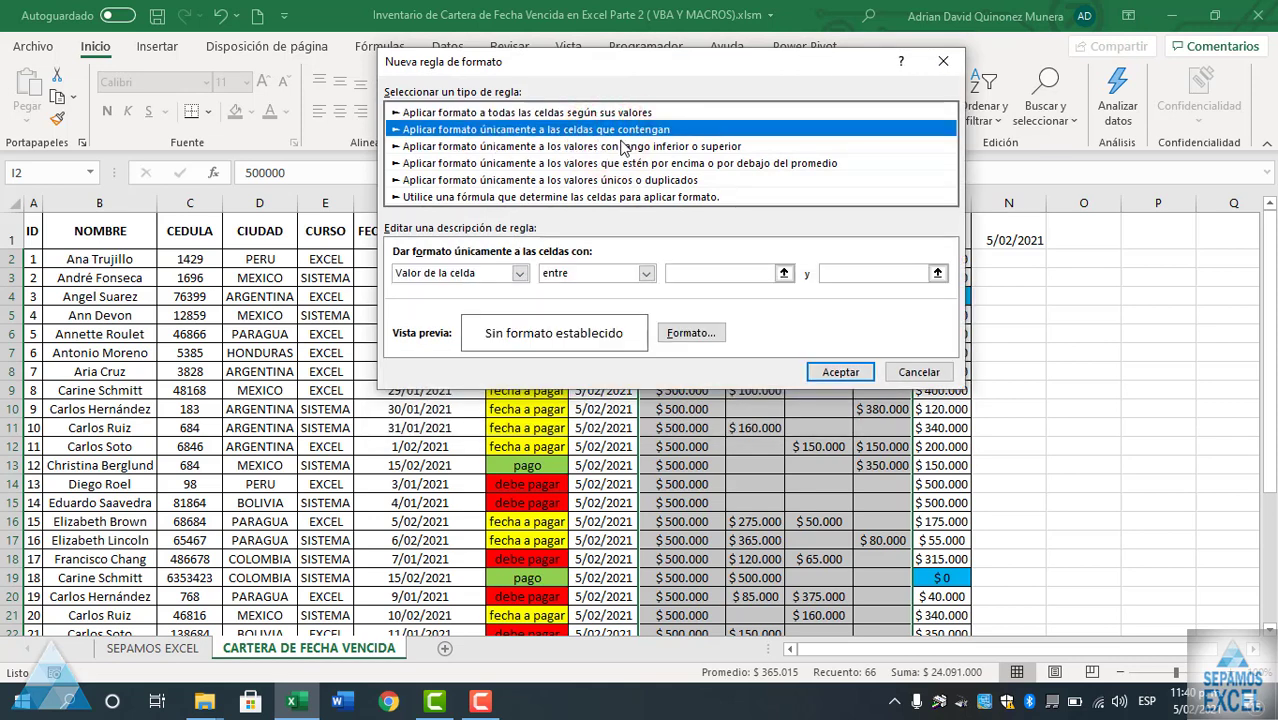
click(518, 275)
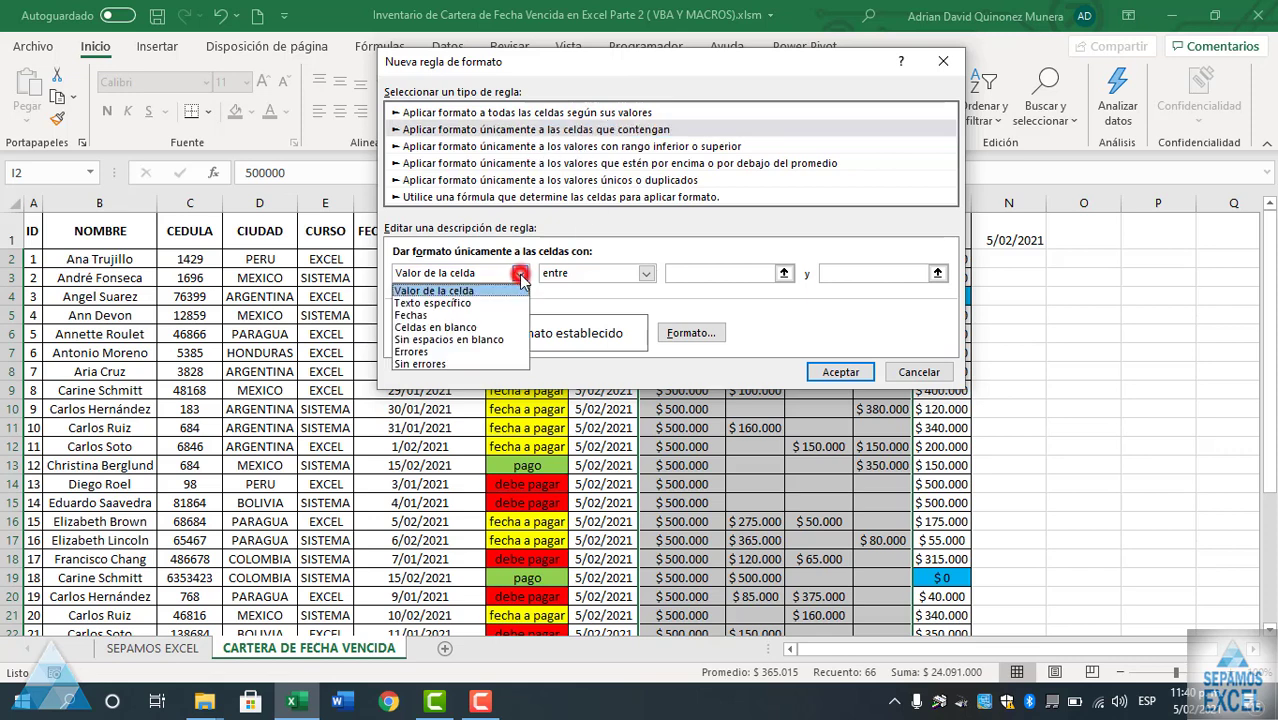
click(458, 327)
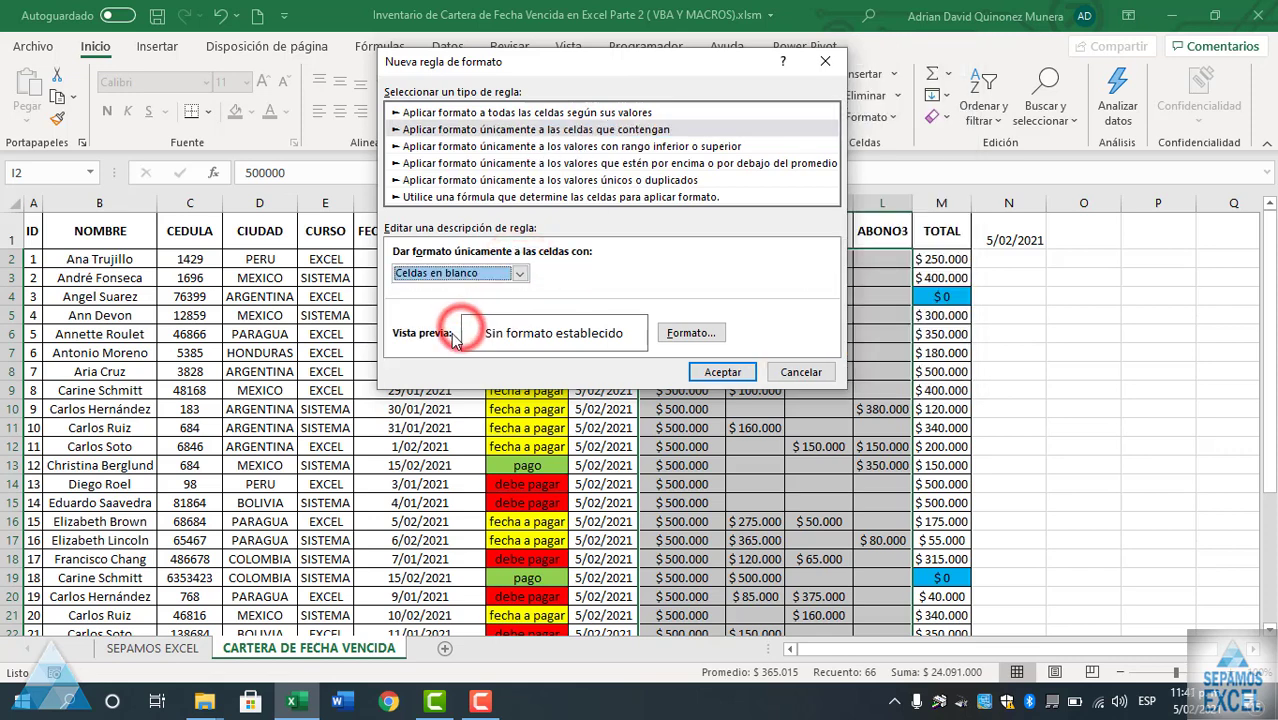
click(686, 336)
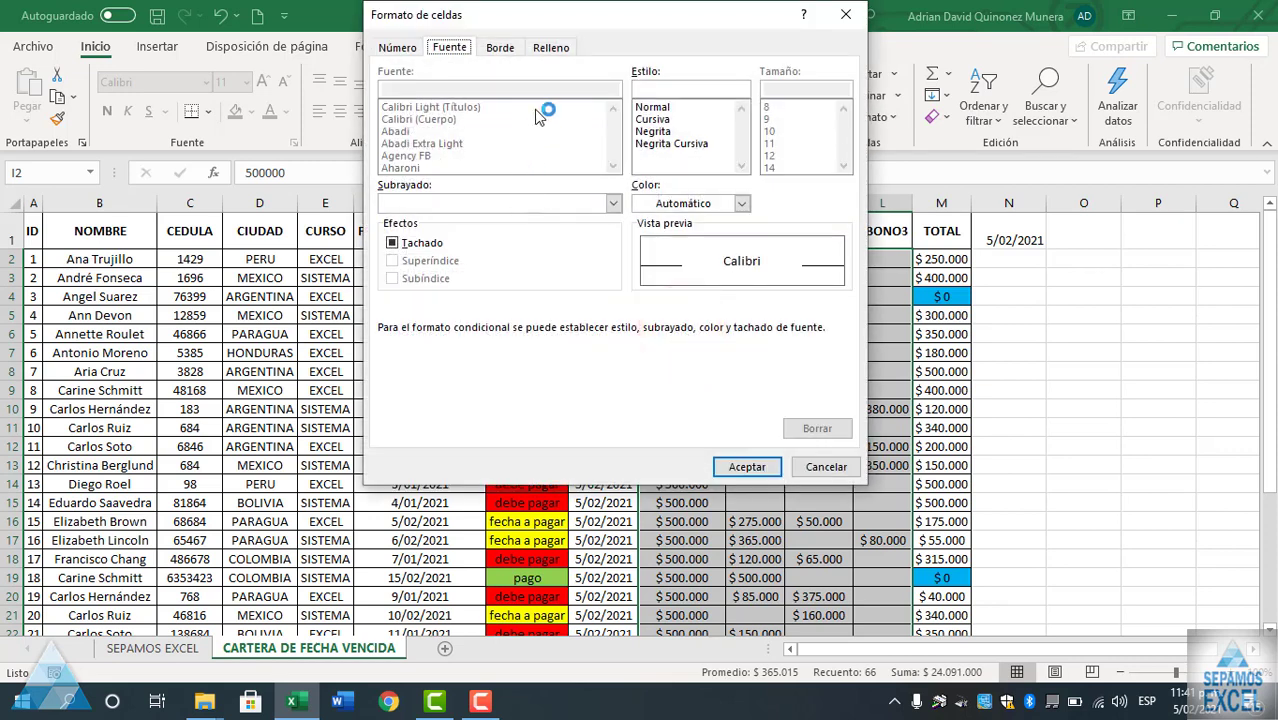
click(552, 48)
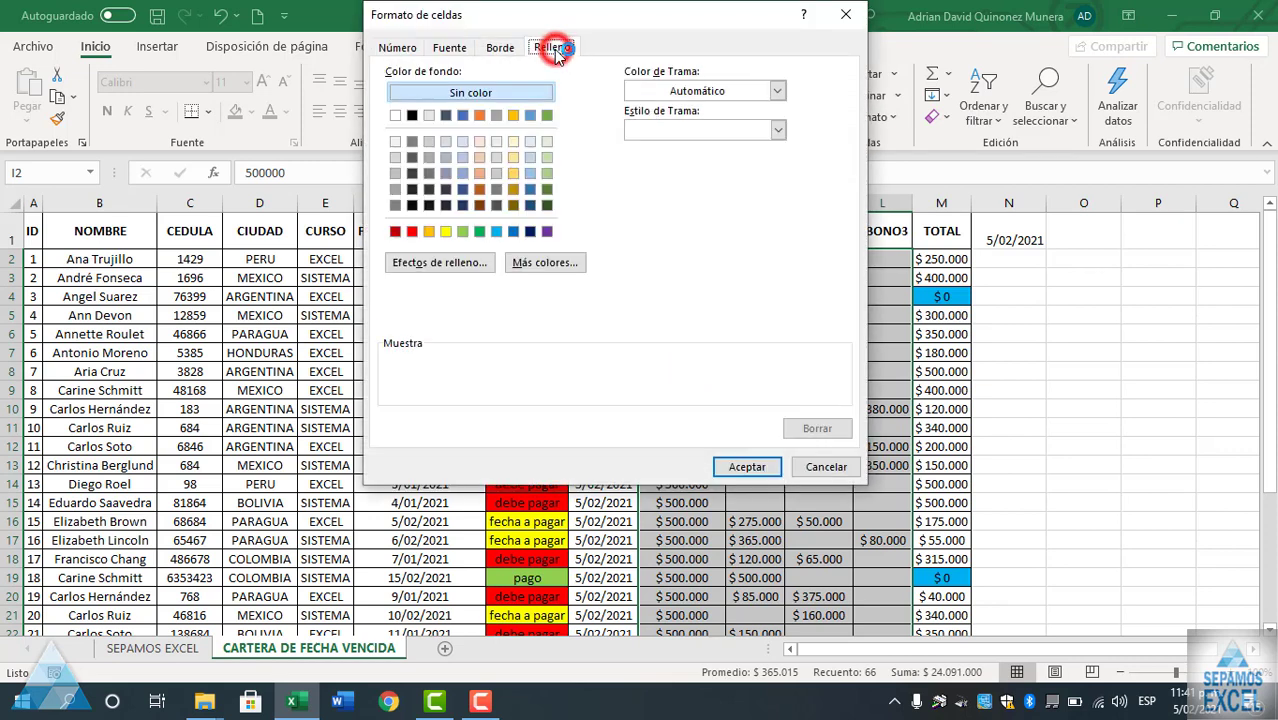
click(513, 141)
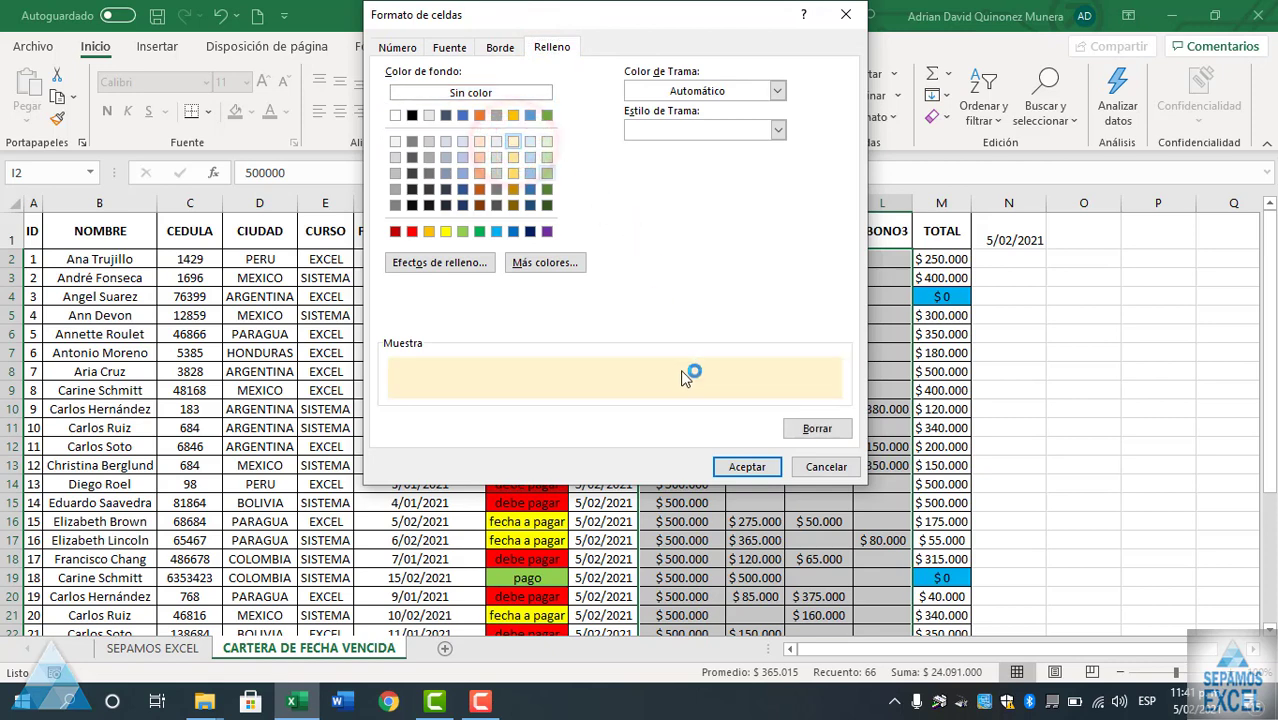
click(513, 157)
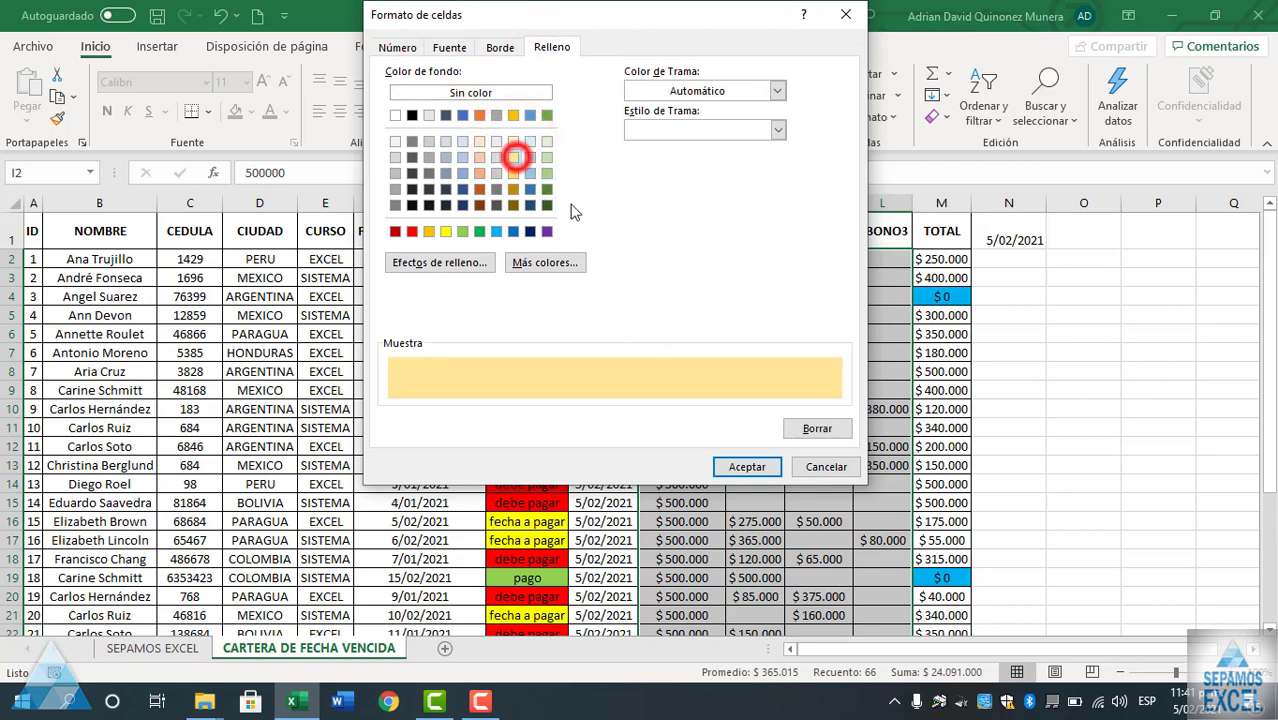
click(738, 468)
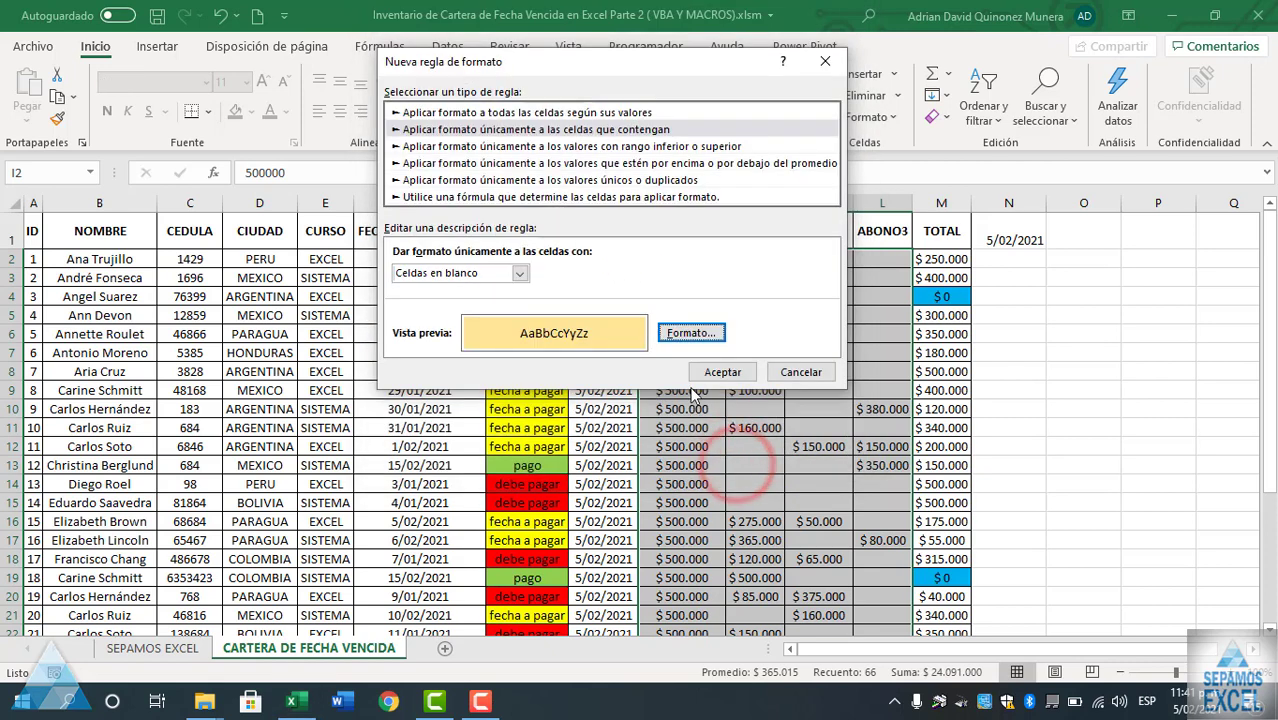
click(702, 371)
click(698, 371)
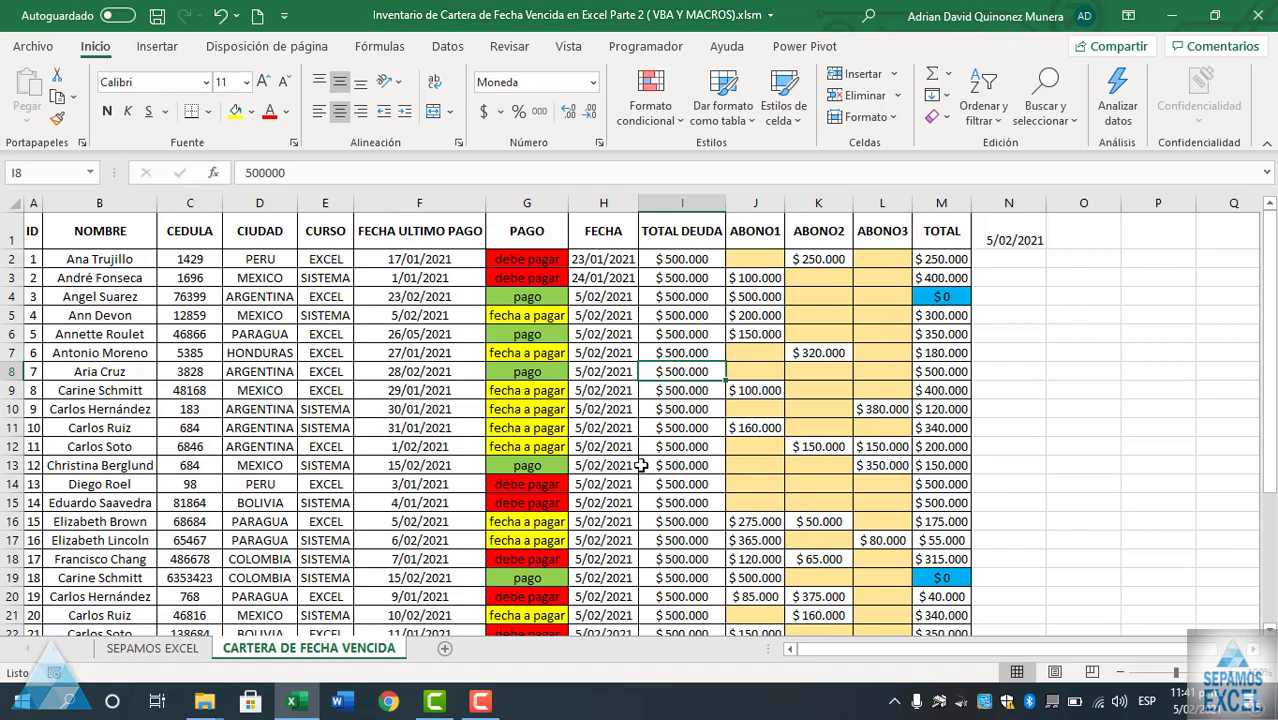
scroll(808, 345, down, 1)
scroll(827, 365, down, 2)
scroll(827, 365, down, 2)
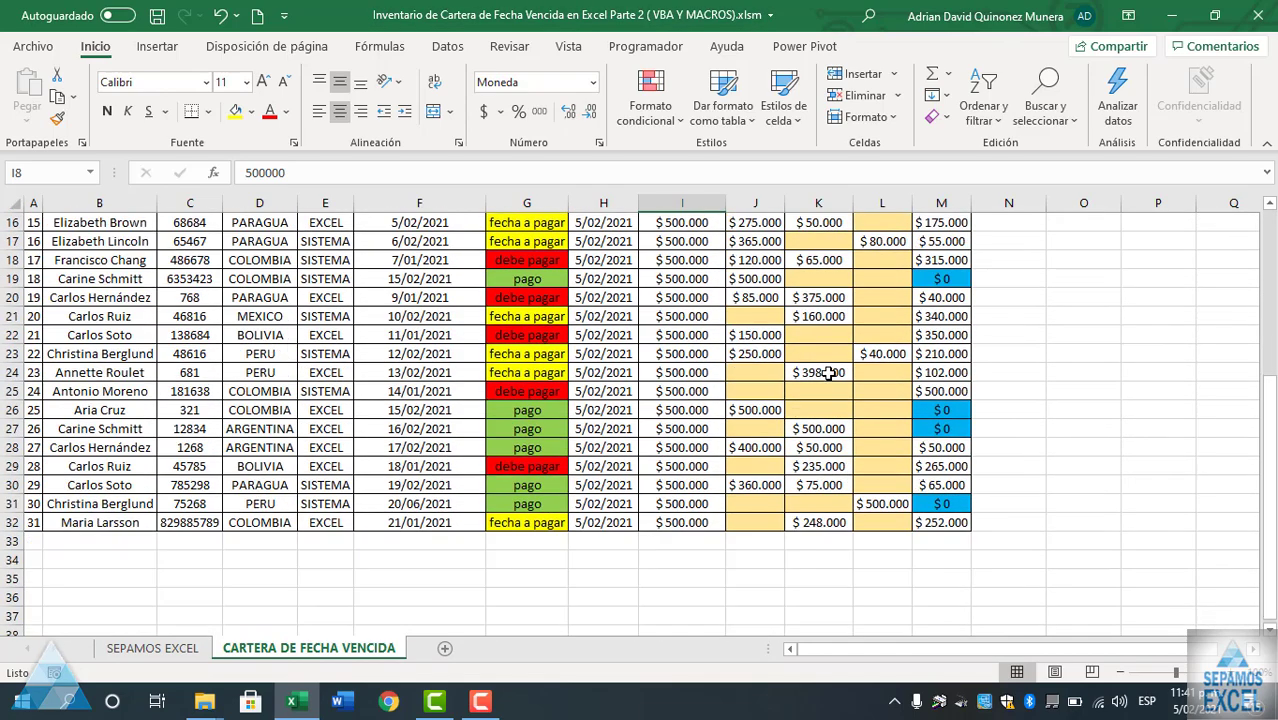
scroll(827, 381, up, 5)
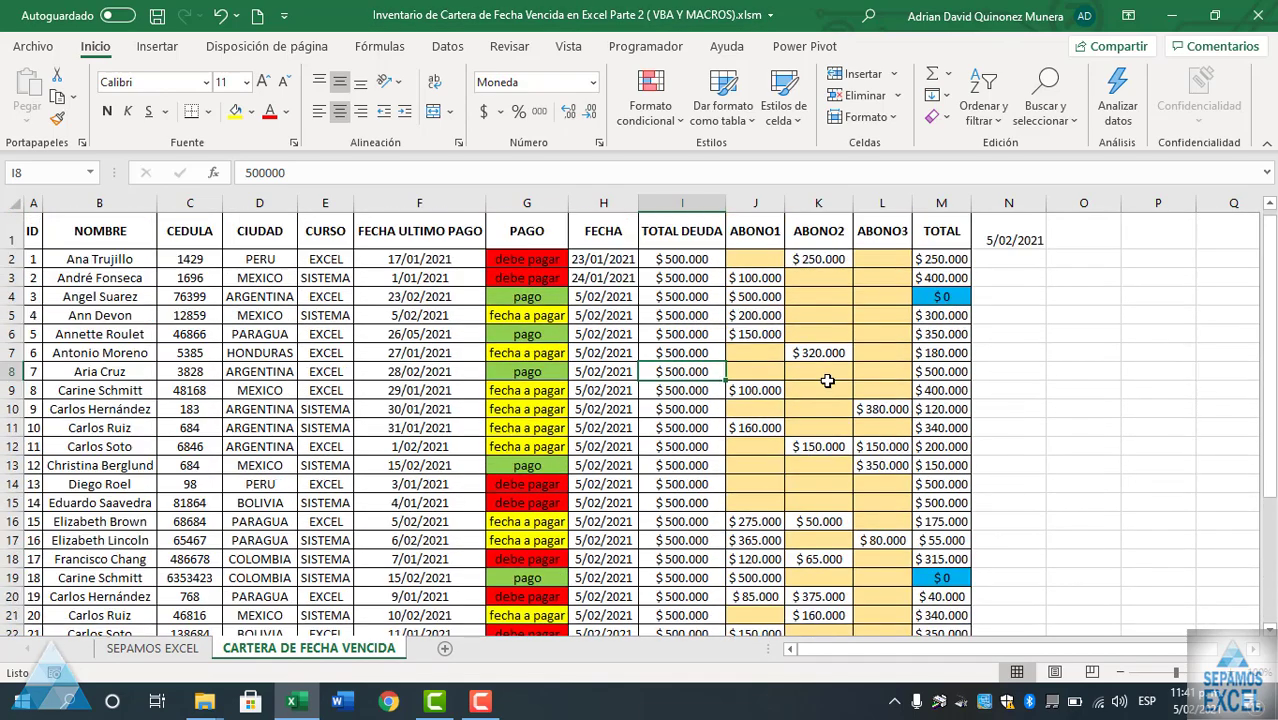
click(755, 260)
click(843, 293)
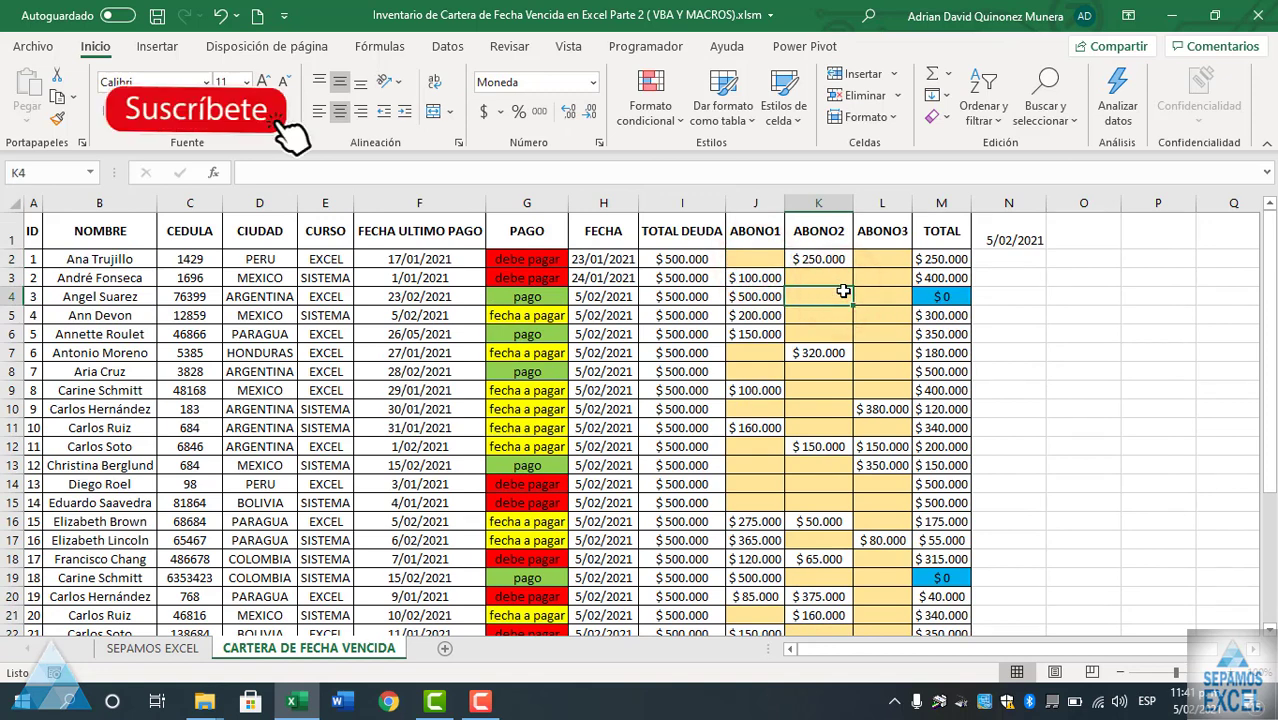
scroll(108, 400, down, 2)
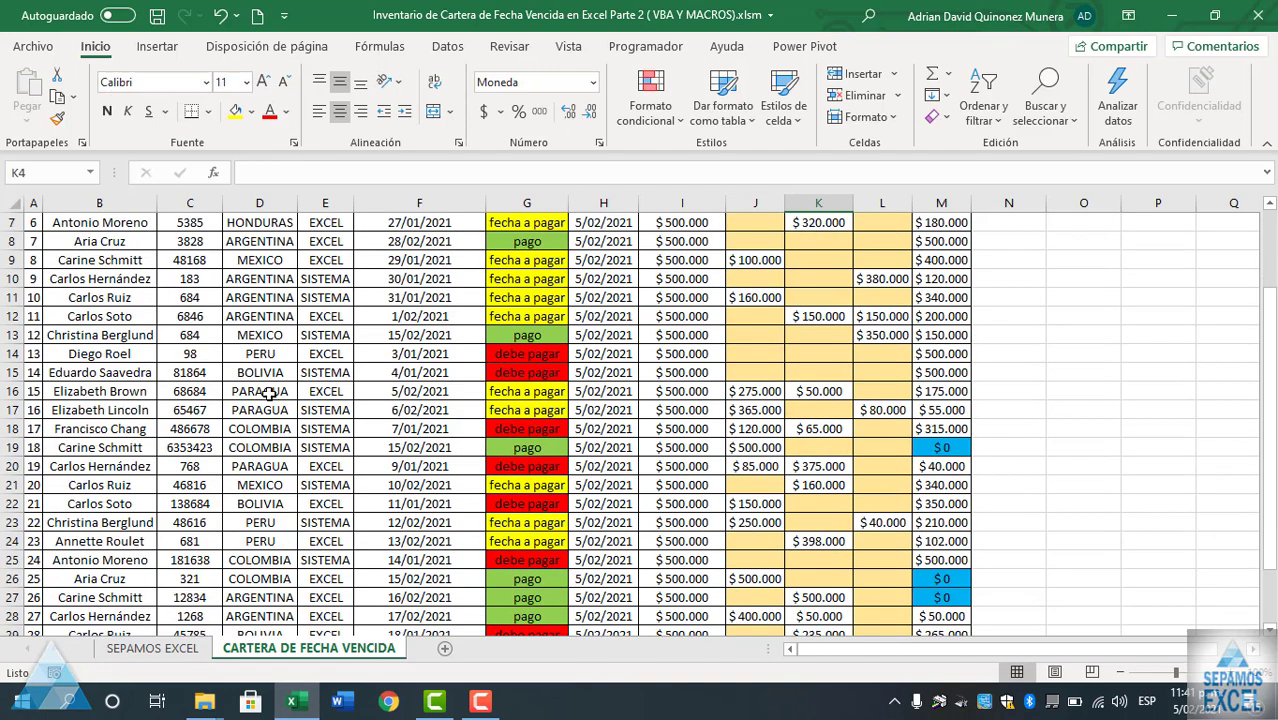
scroll(363, 397, up, 2)
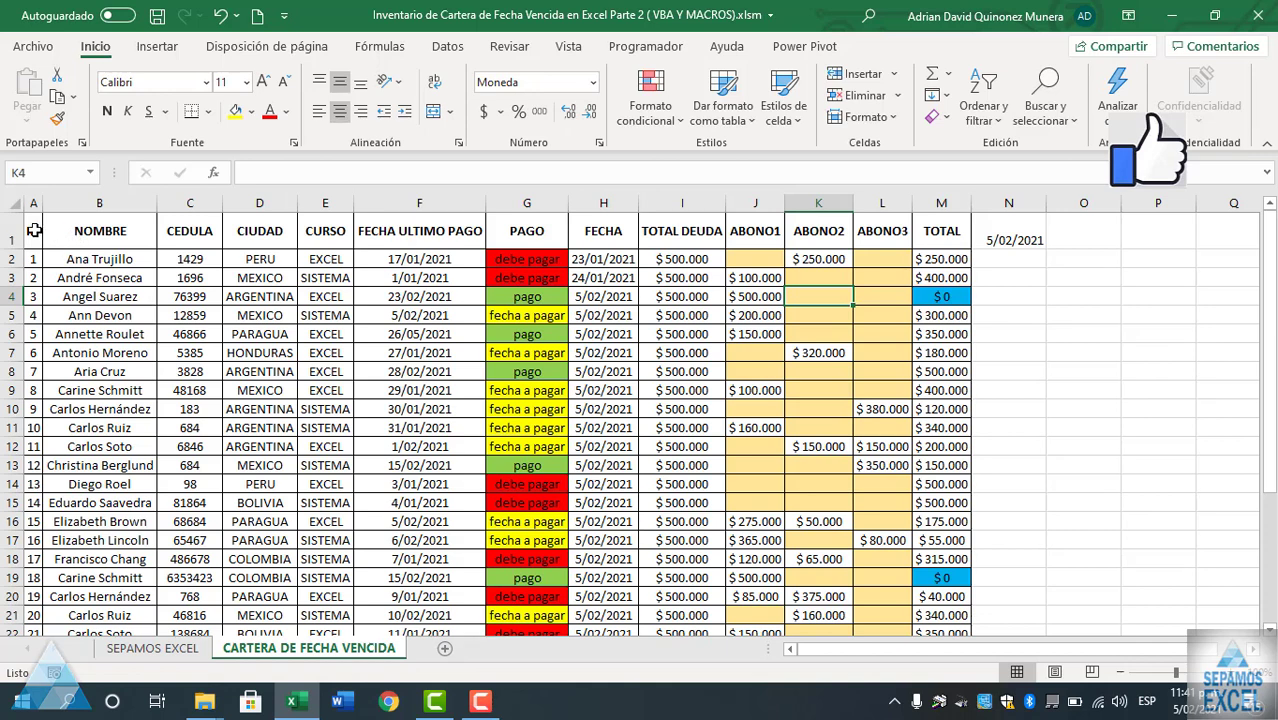
drag(33, 231, 941, 233)
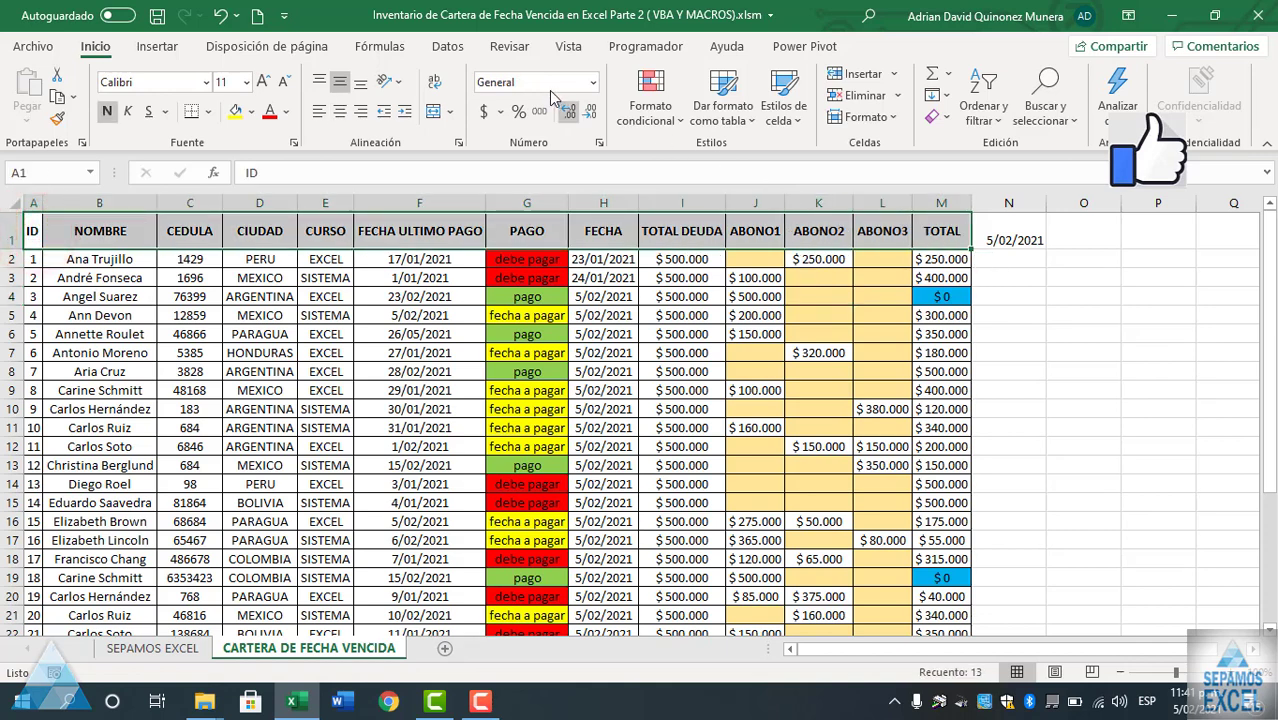
Step: Turn on Datos > Filtro for the table's header row
click(446, 47)
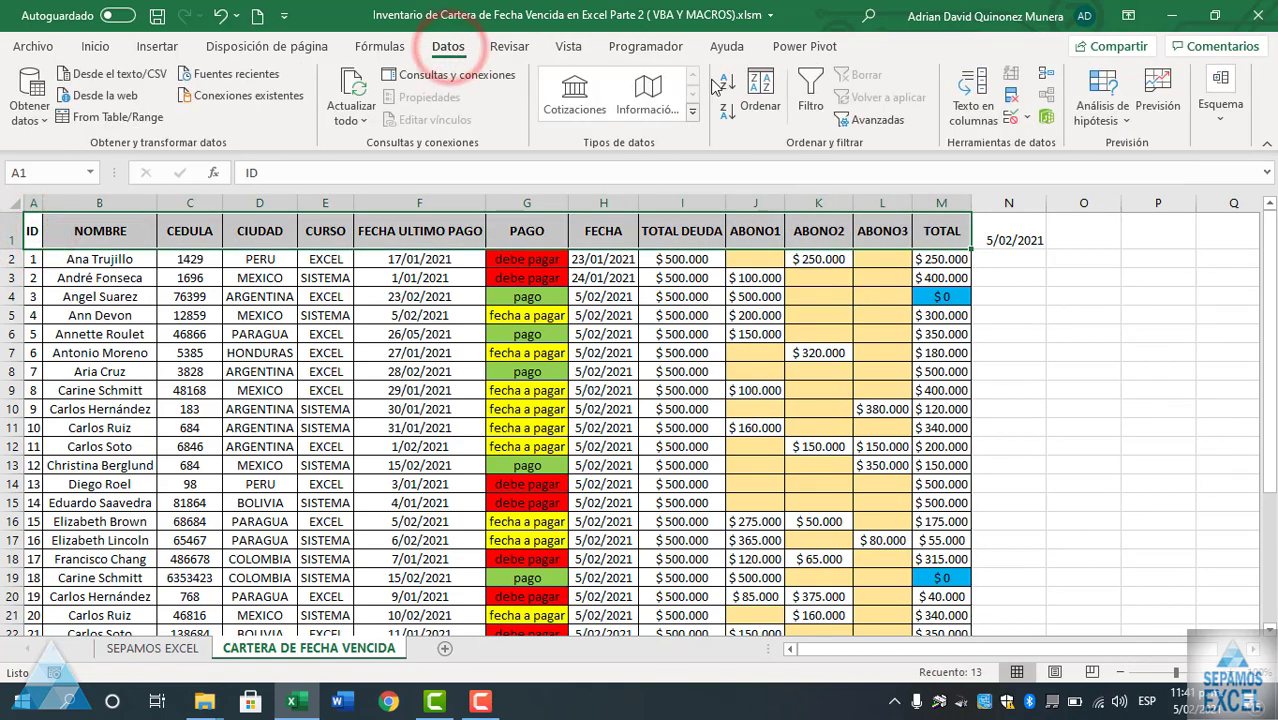
click(808, 90)
click(762, 350)
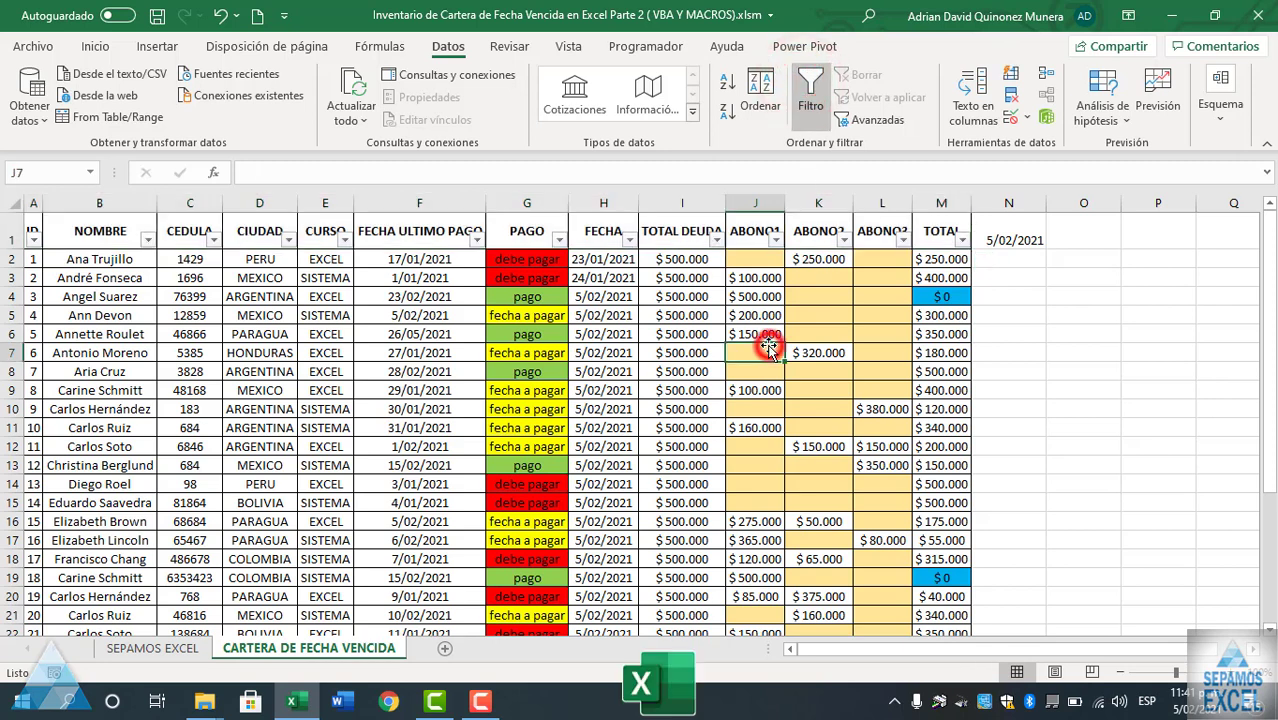
Step: Check the NOMBRE and CEDULA filter dropdowns and close them without filtering
click(147, 240)
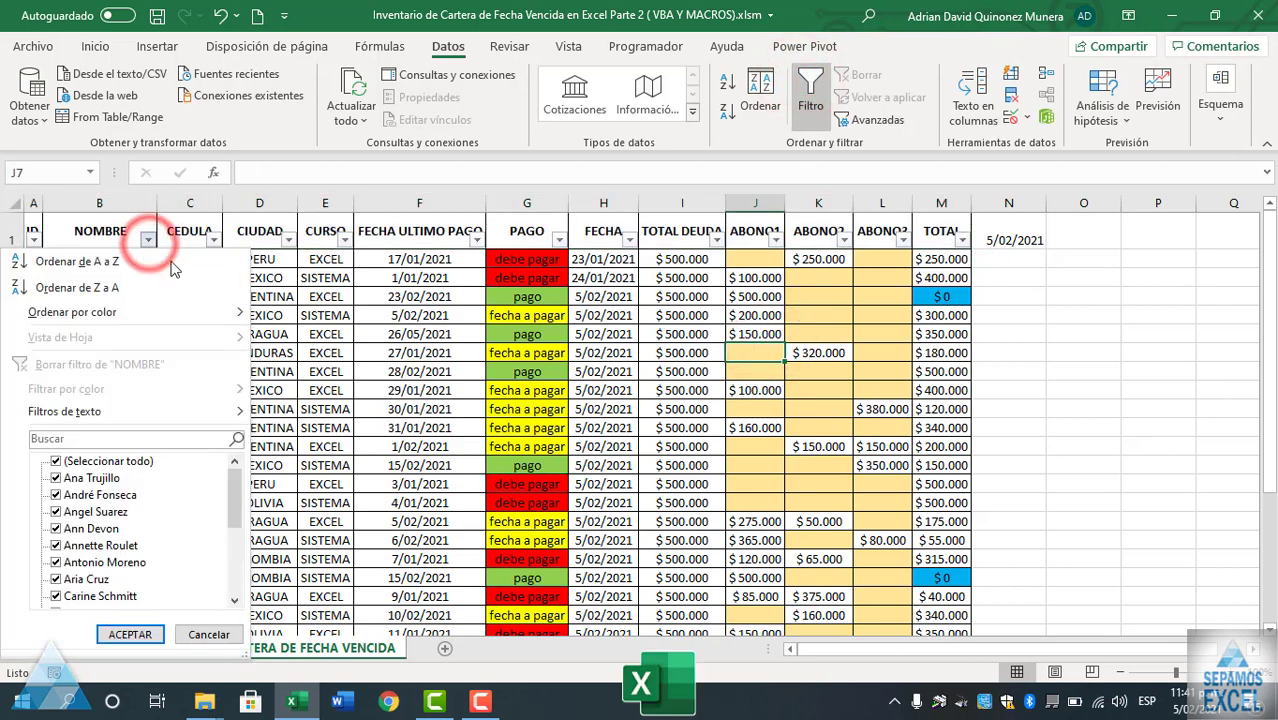
drag(236, 493, 236, 478)
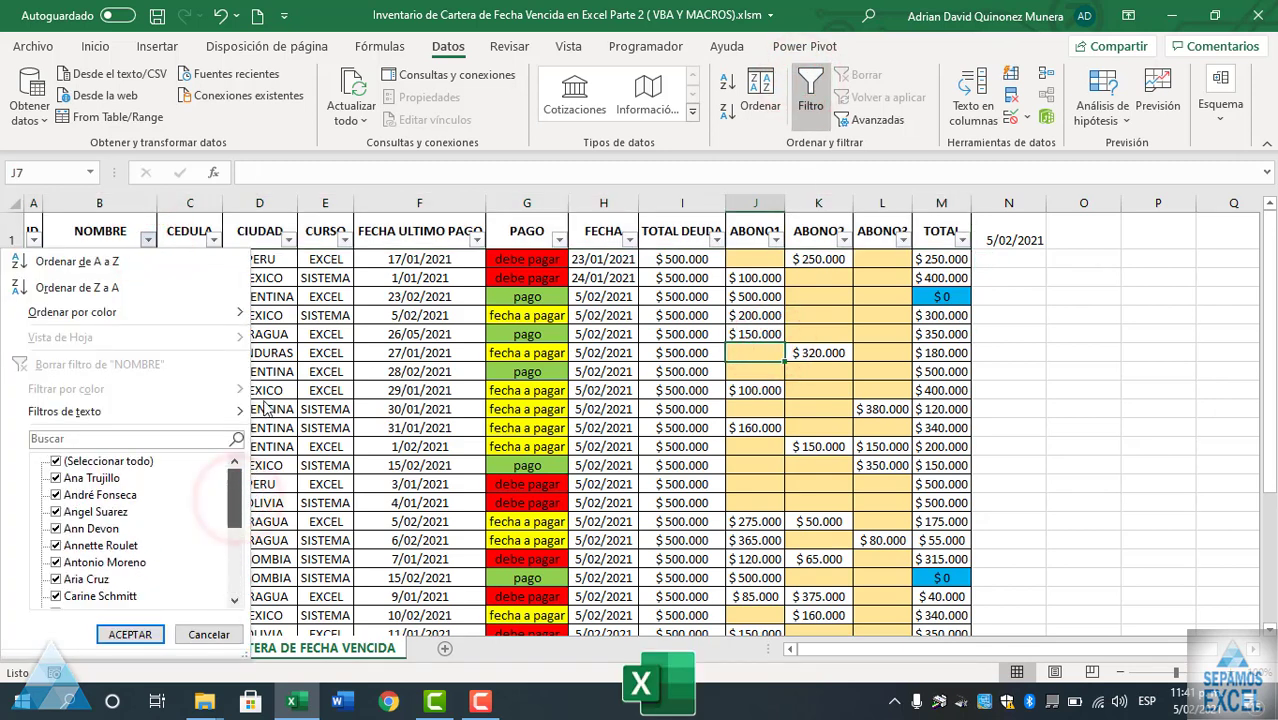
click(380, 311)
click(213, 240)
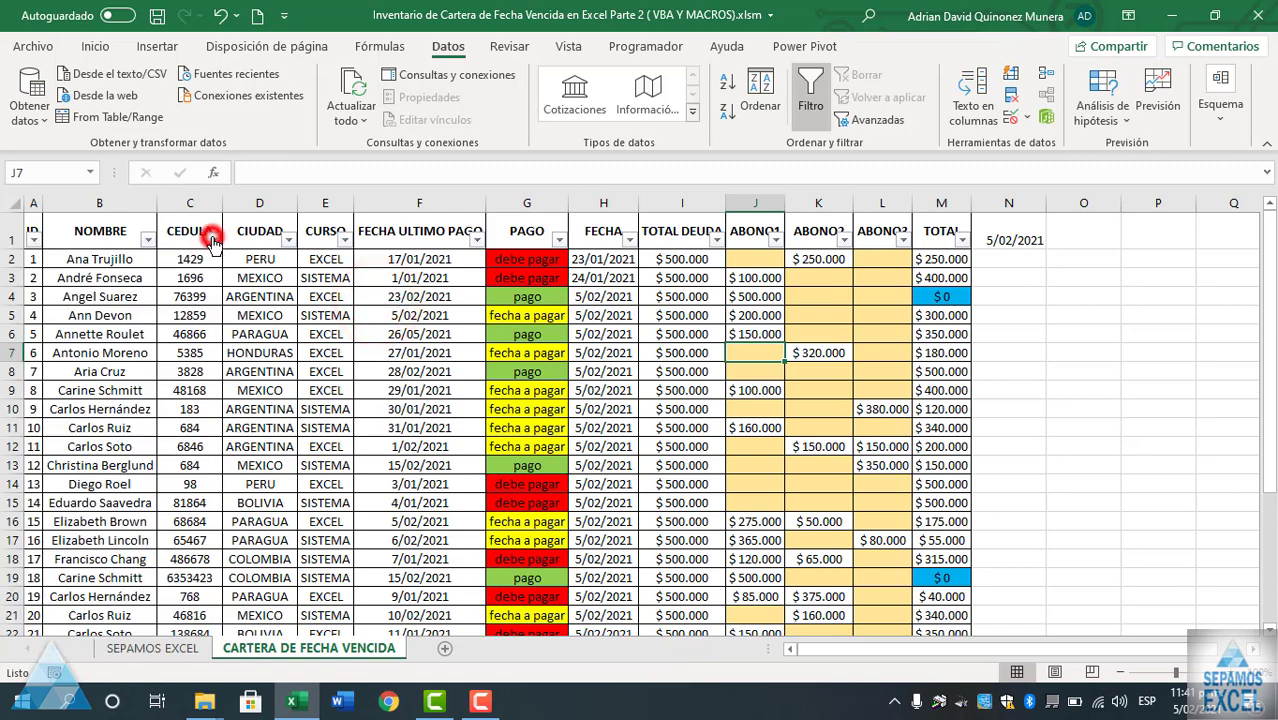
drag(236, 498, 236, 482)
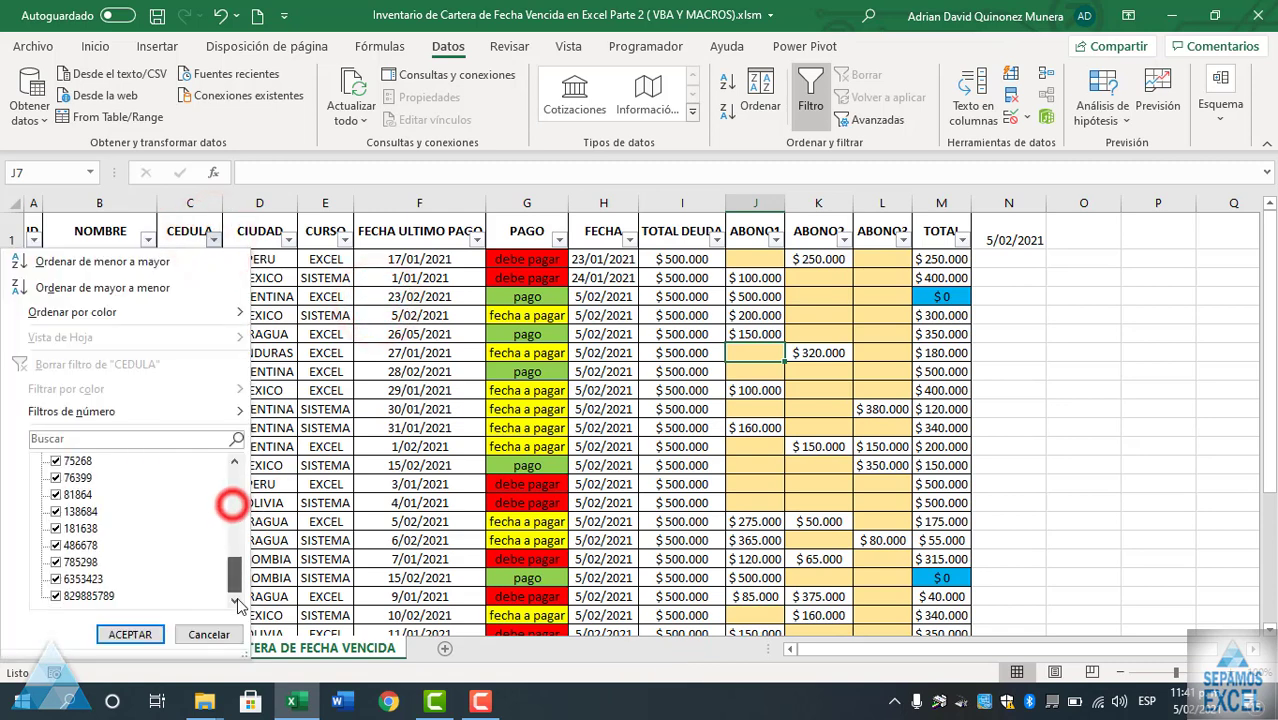
click(427, 354)
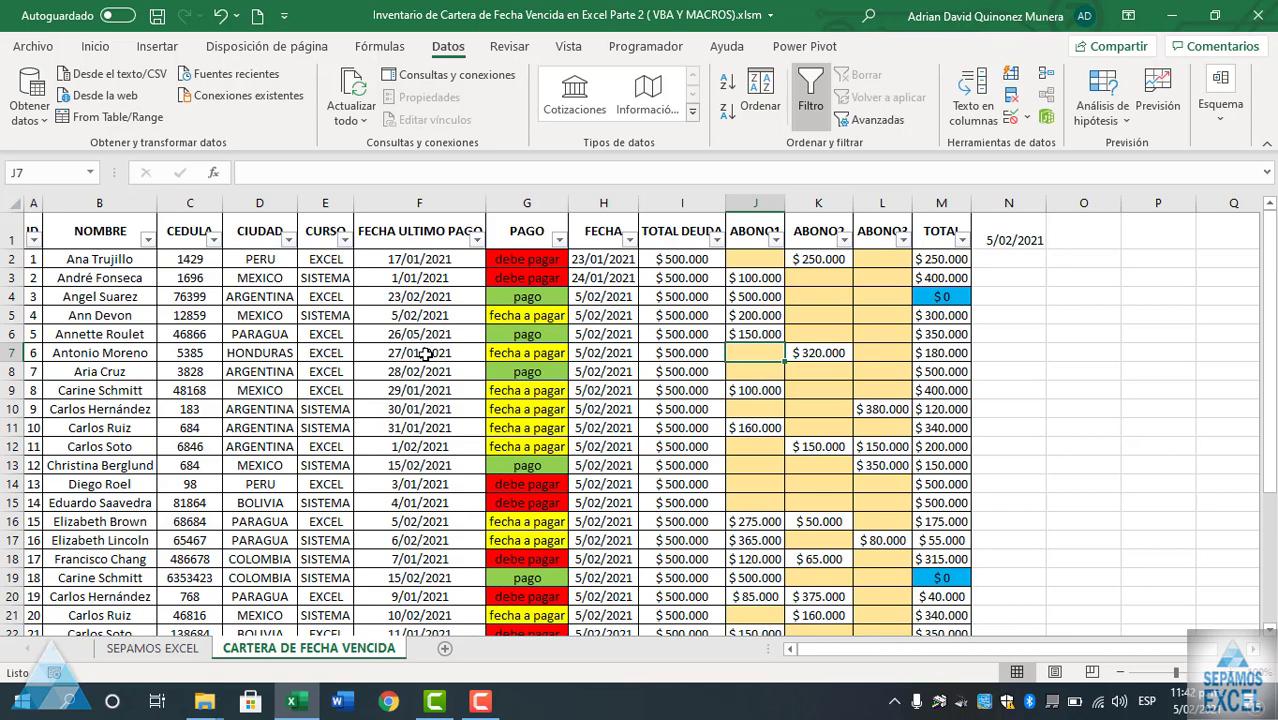
scroll(425, 354, down, 3)
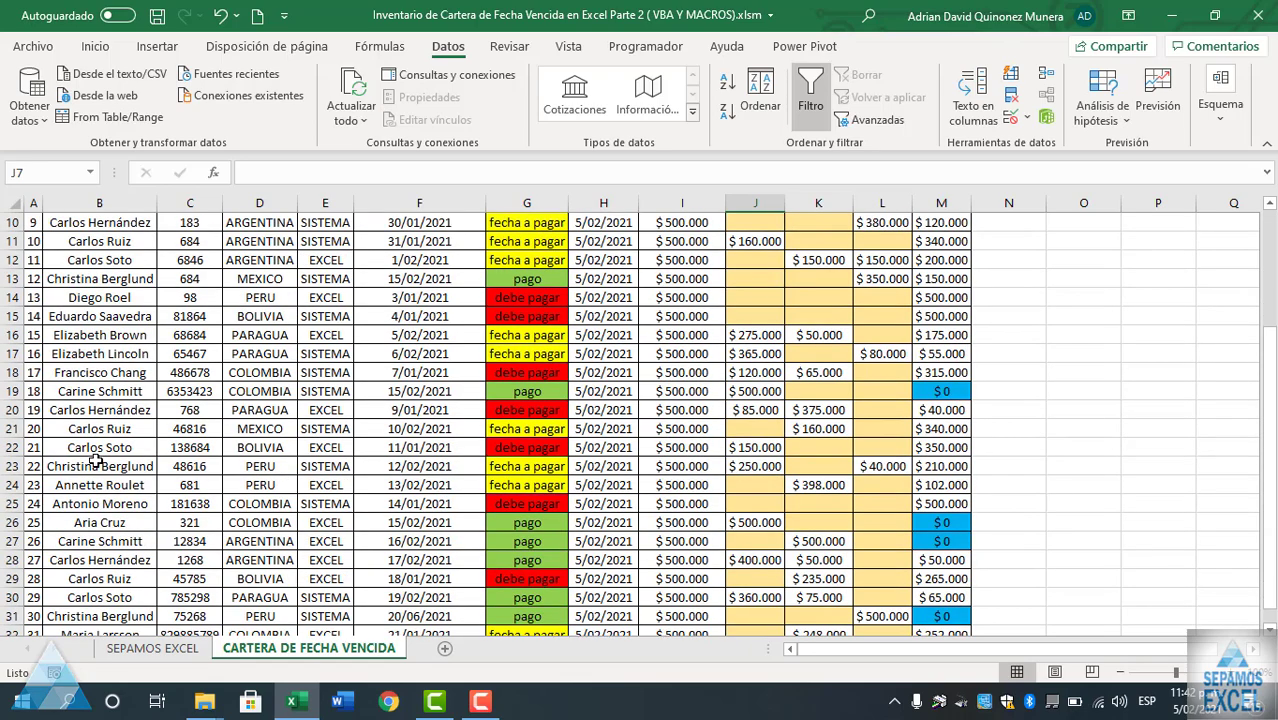
scroll(430, 380, down, 4)
scroll(437, 393, up, 3)
scroll(437, 393, up, 4)
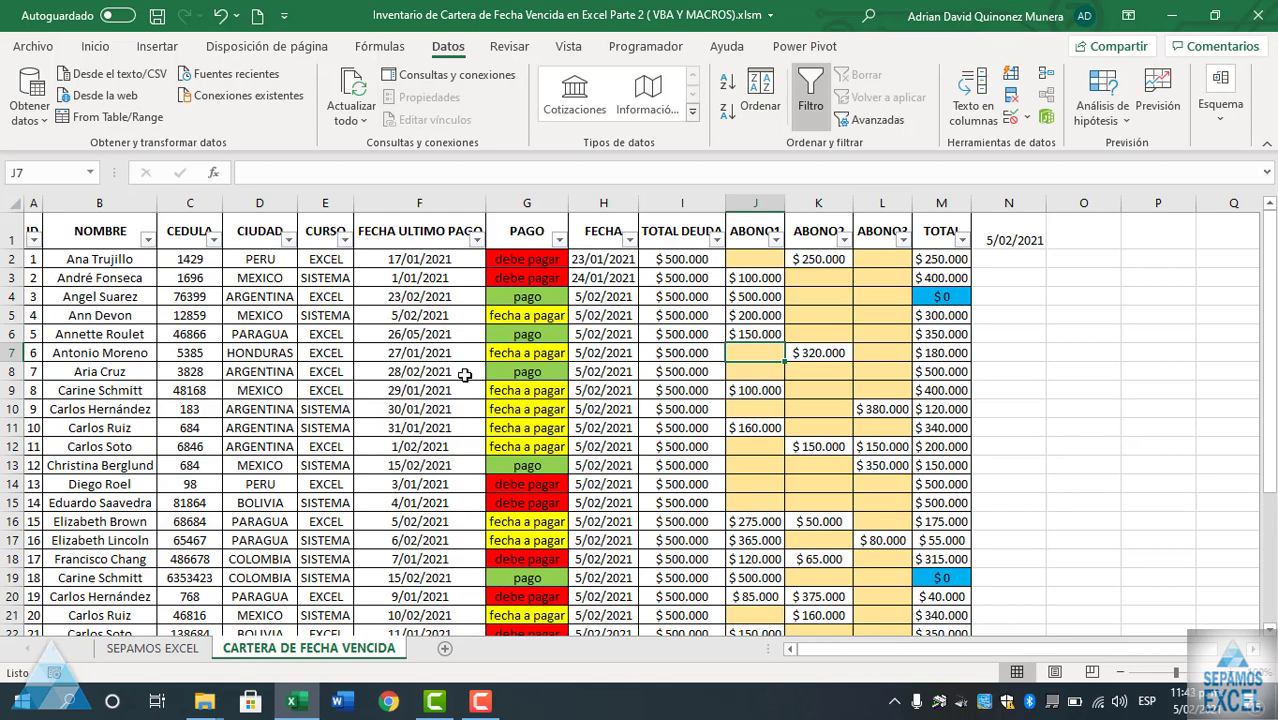
click(95, 46)
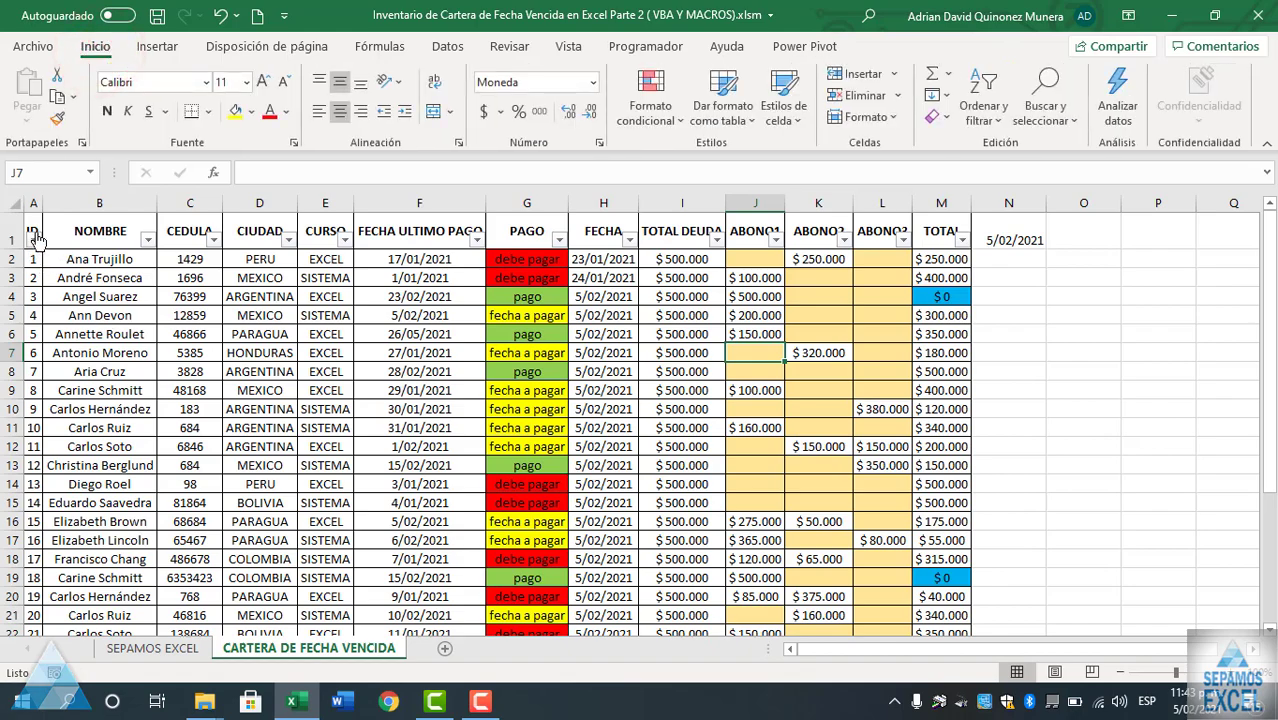
mouse_move(35, 252)
mouse_down()
mouse_move(910, 672)
mouse_move(925, 598)
mouse_up()
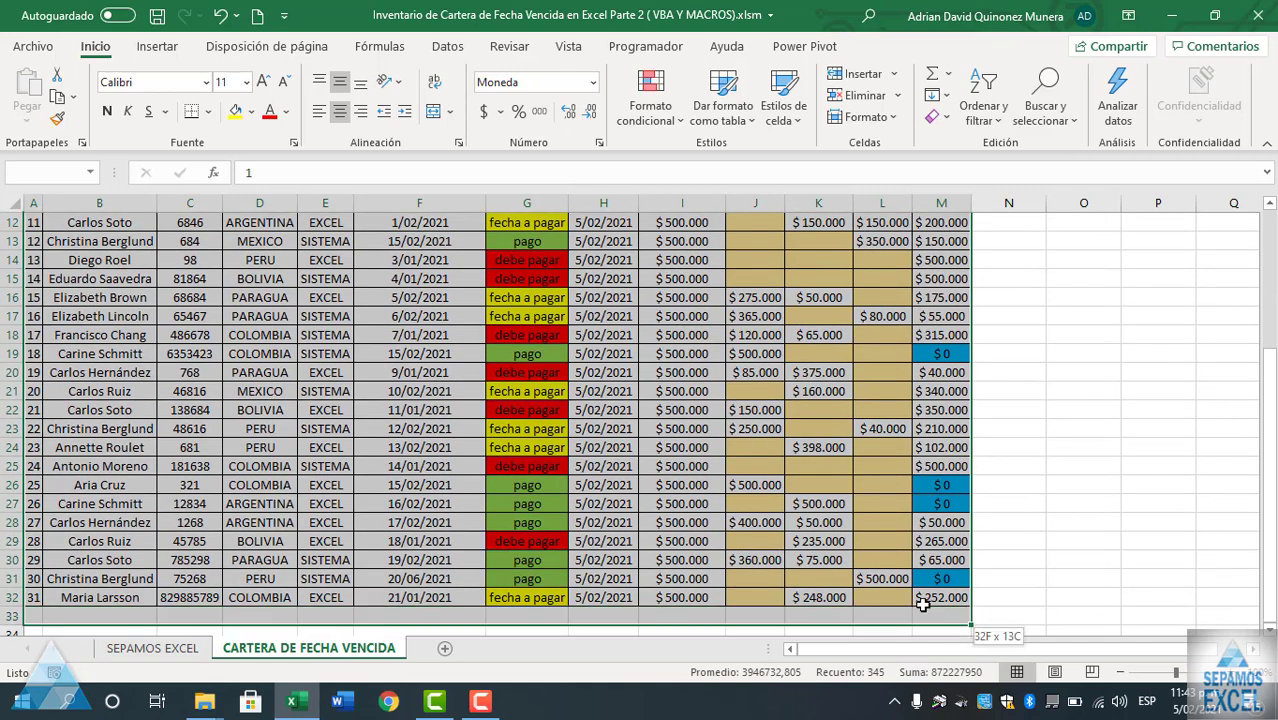
scroll(848, 472, up, 4)
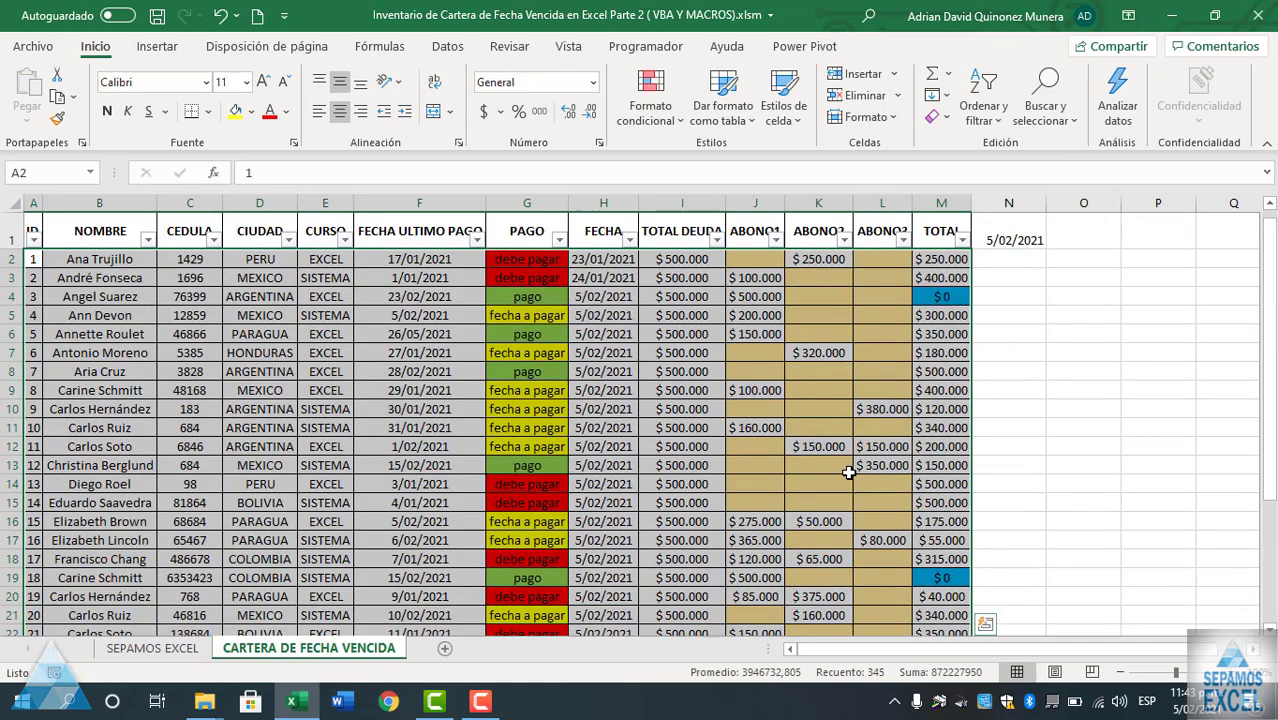
click(679, 124)
mouse_move(850, 160)
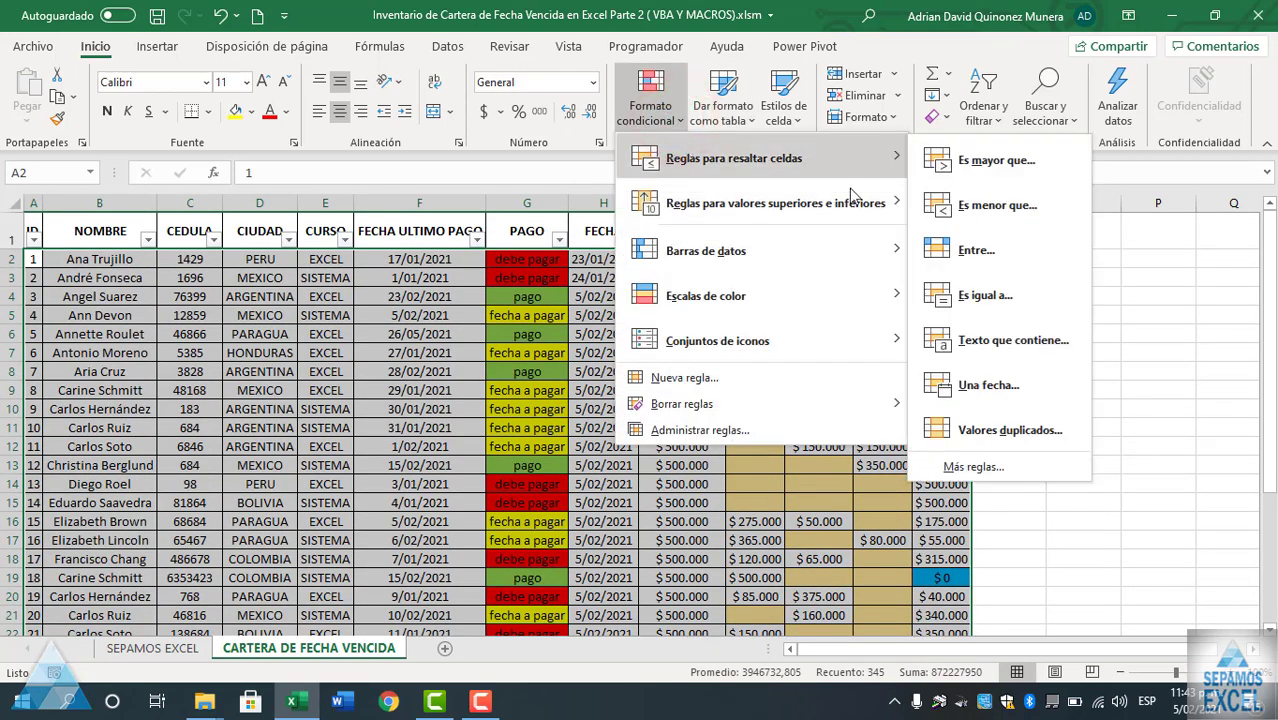
click(1010, 431)
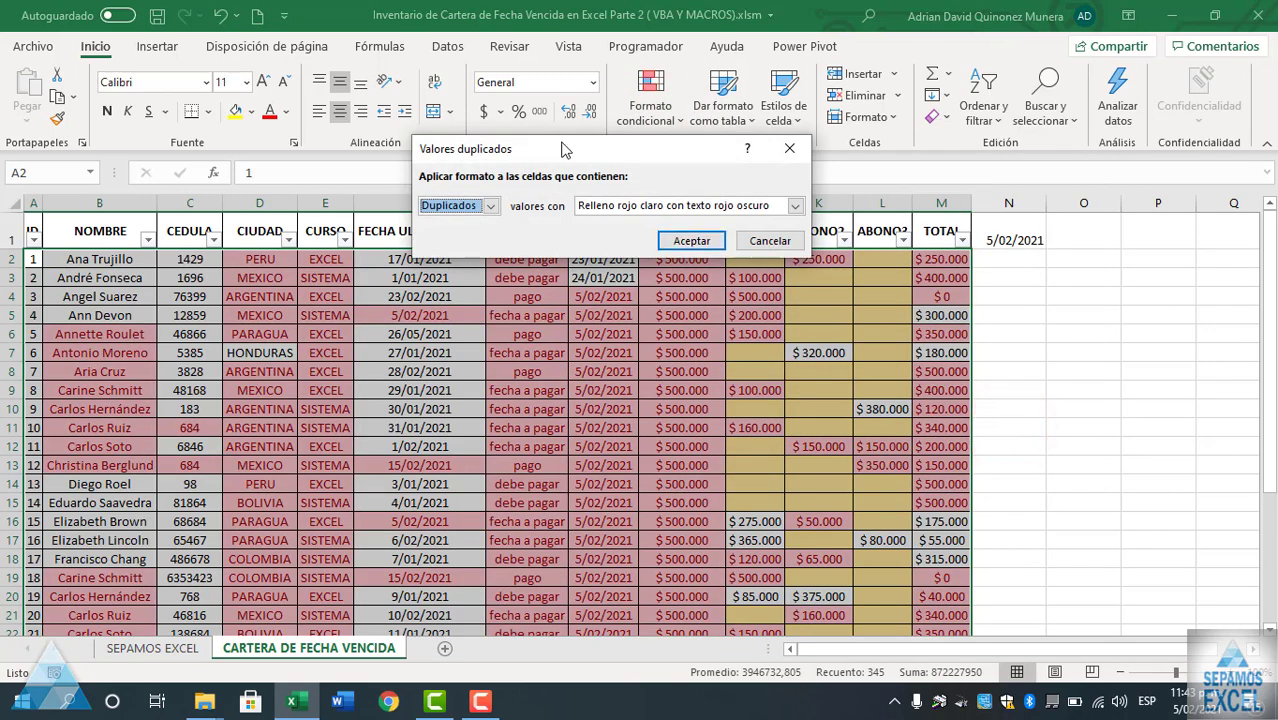
mouse_move(566, 151)
mouse_down()
mouse_move(543, 218)
mouse_move(497, 105)
mouse_up()
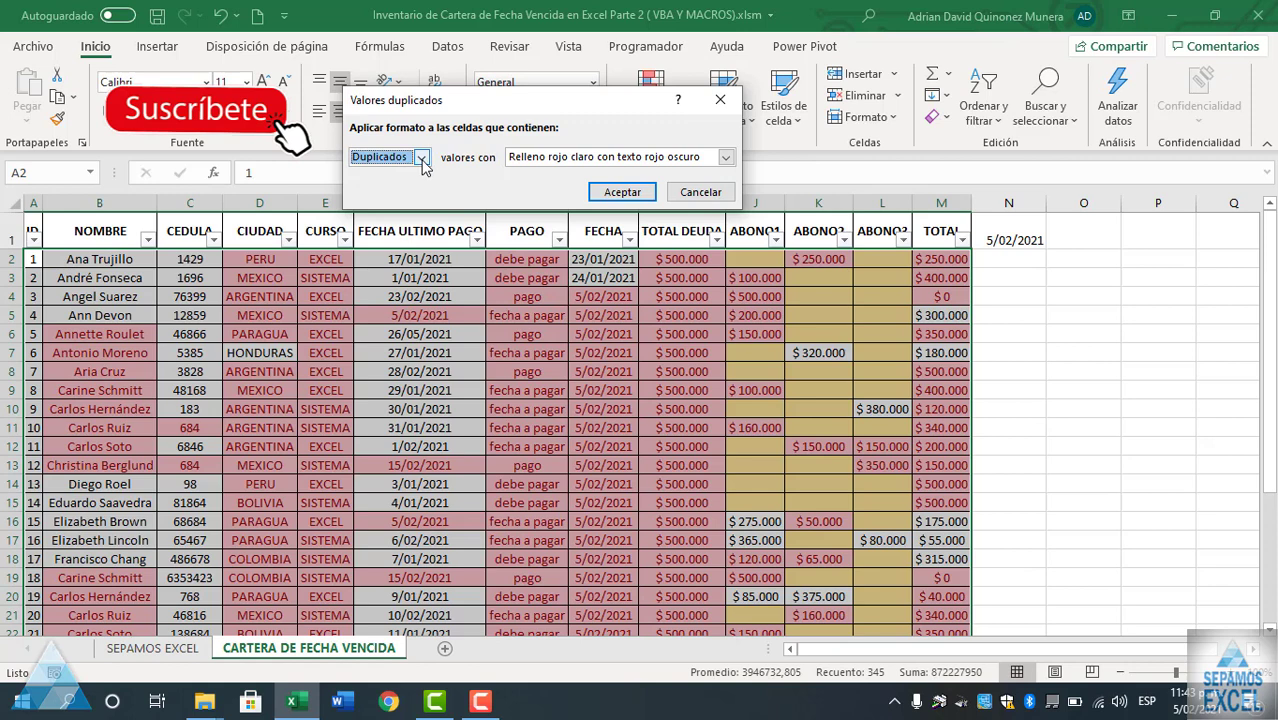
click(422, 158)
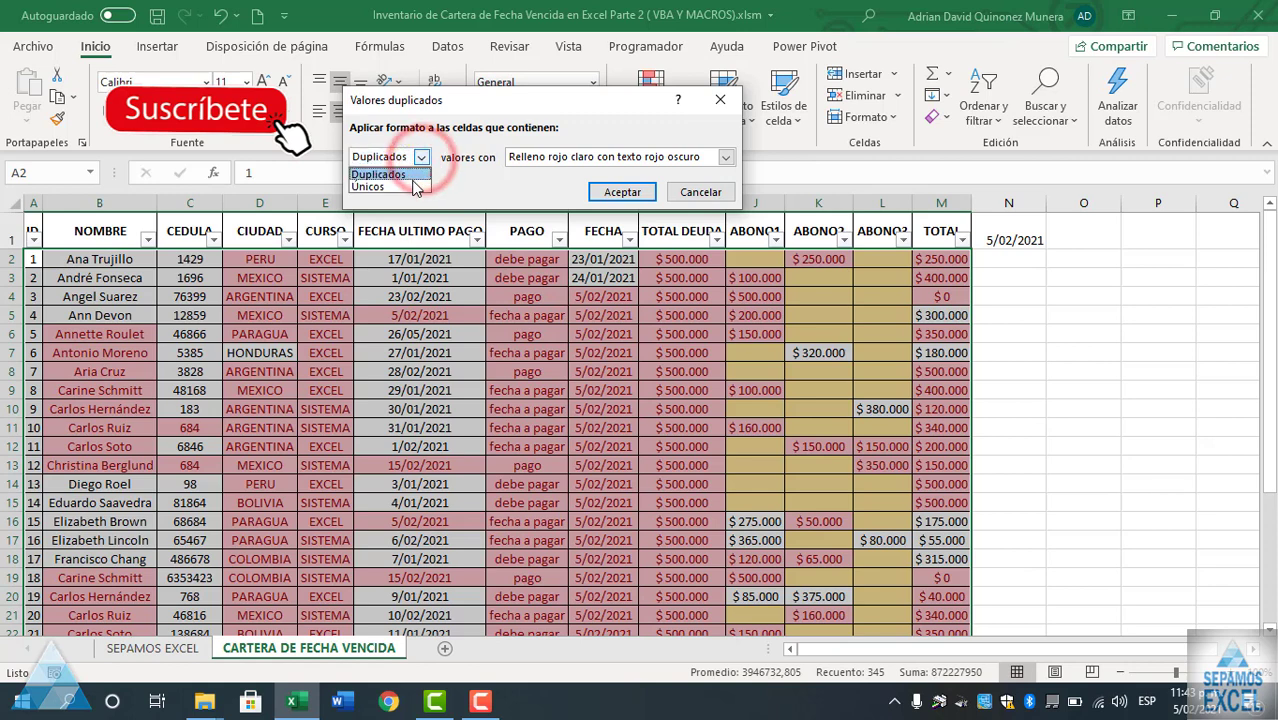
click(408, 183)
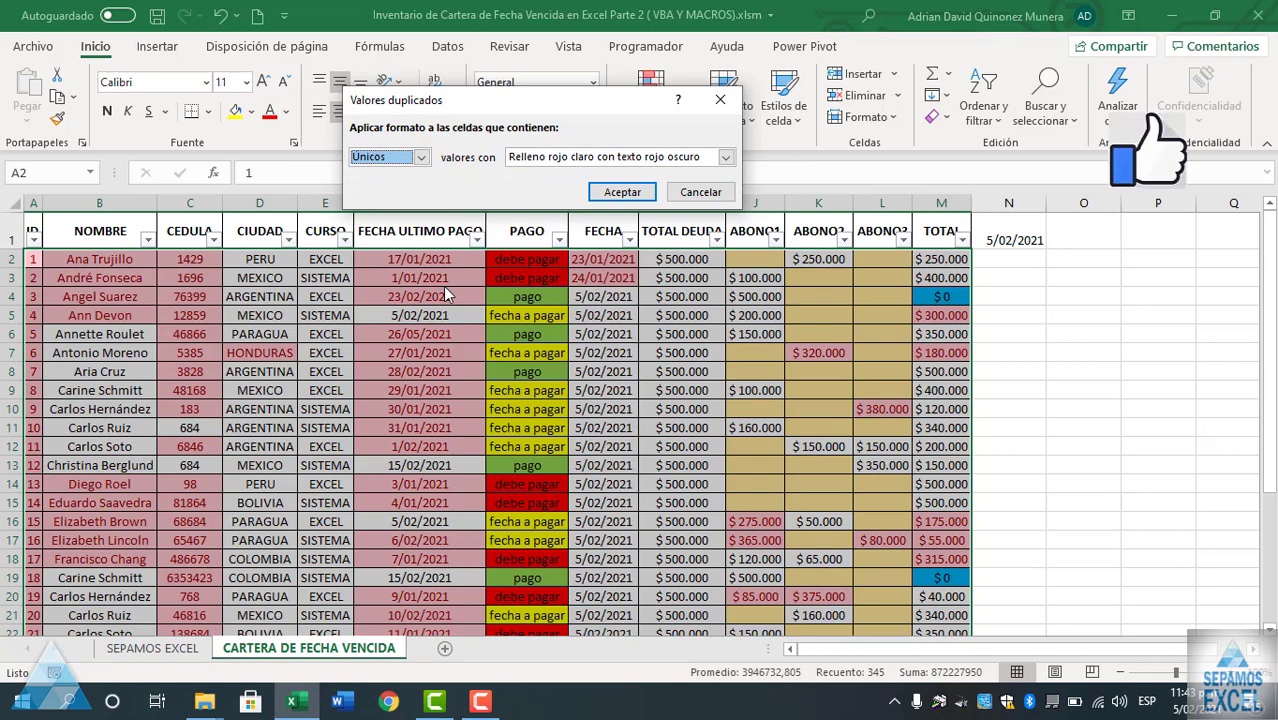
click(677, 190)
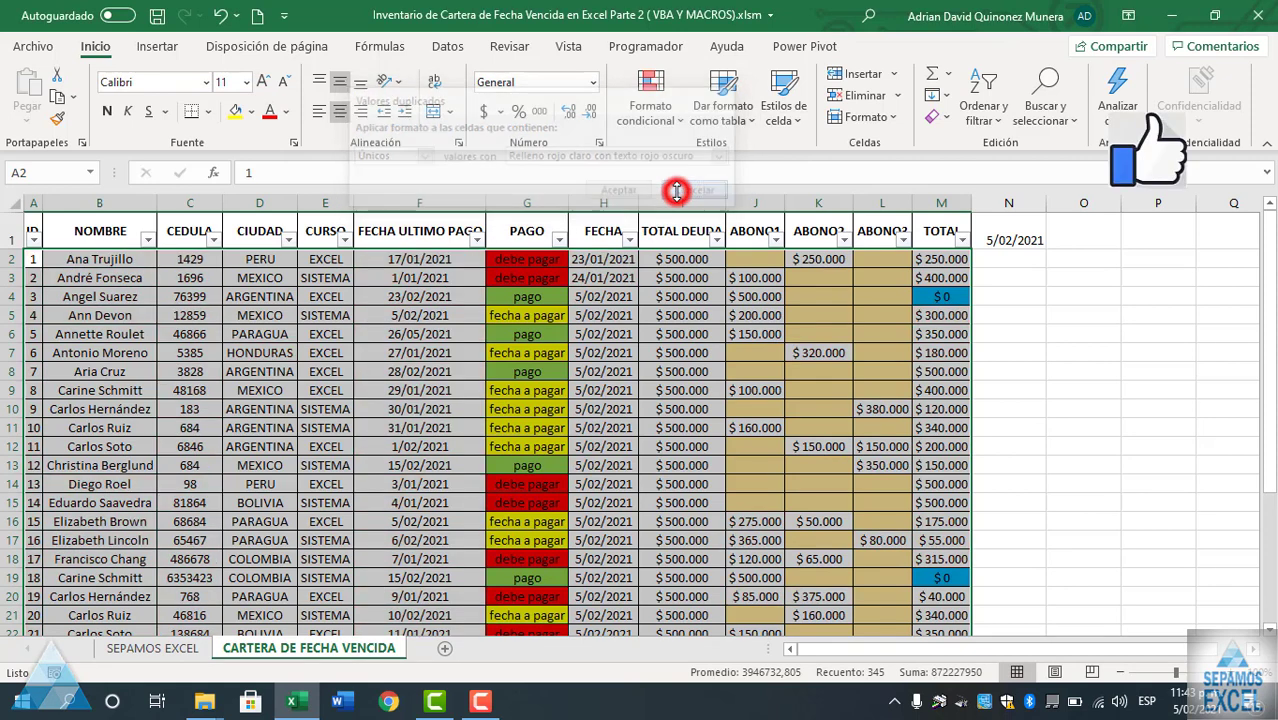
Step: Remove the header filter arrows with Datos > Filtro and select cell A1
click(447, 46)
click(801, 108)
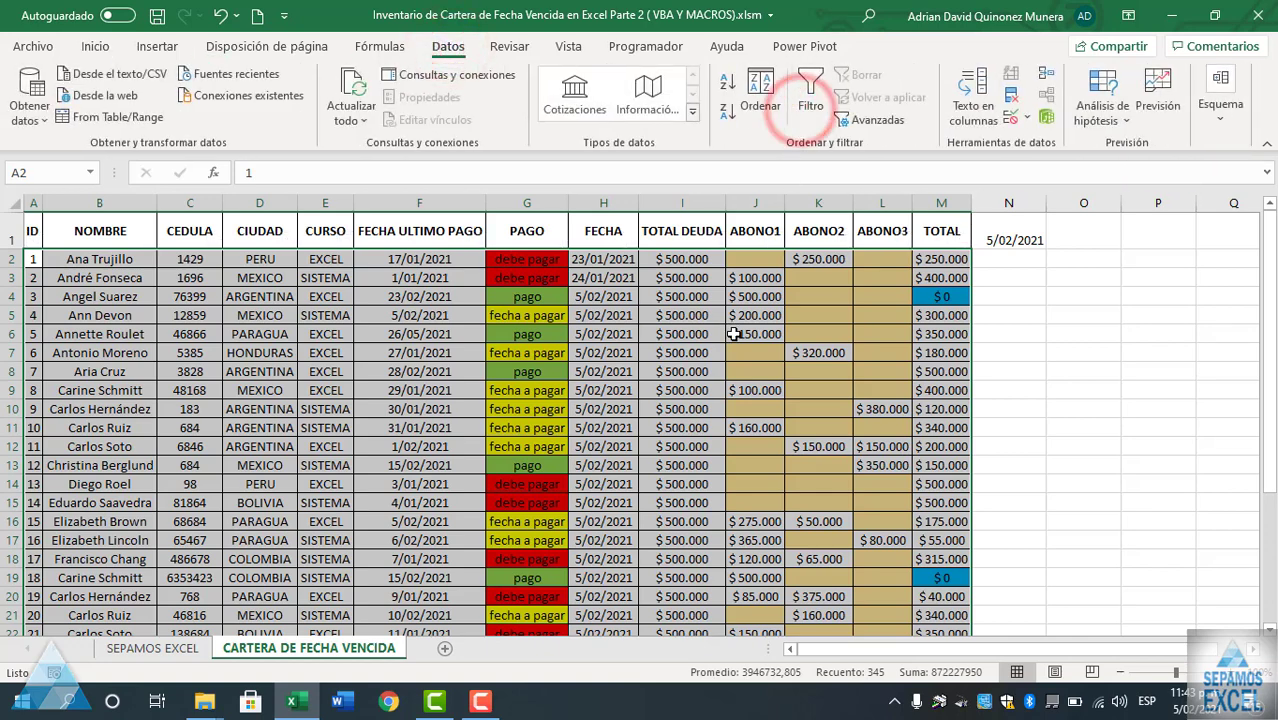
click(735, 333)
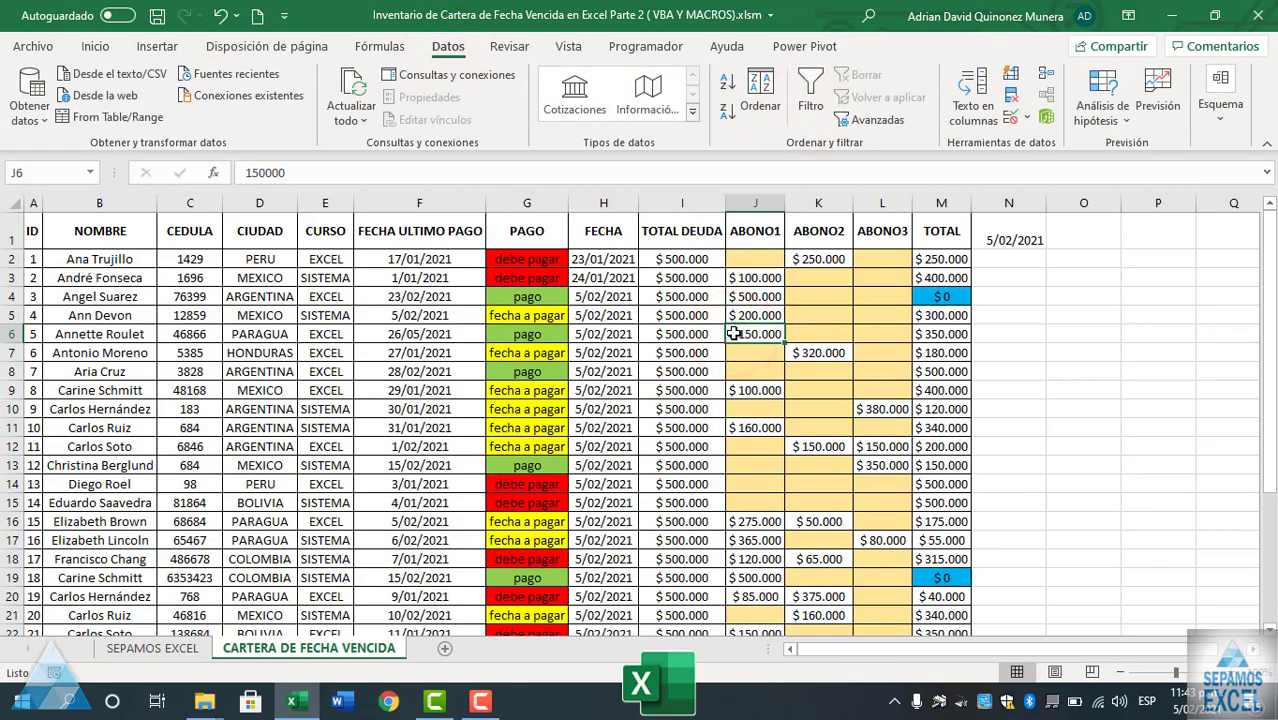
click(34, 228)
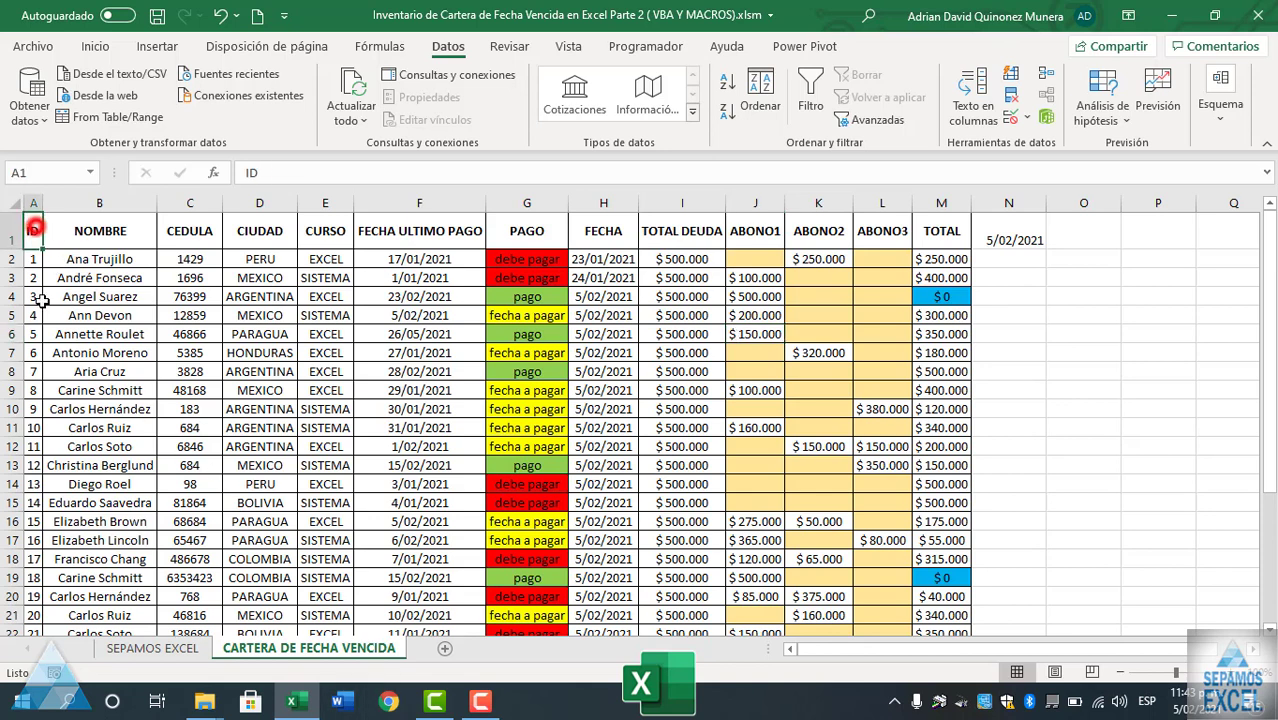
click(106, 47)
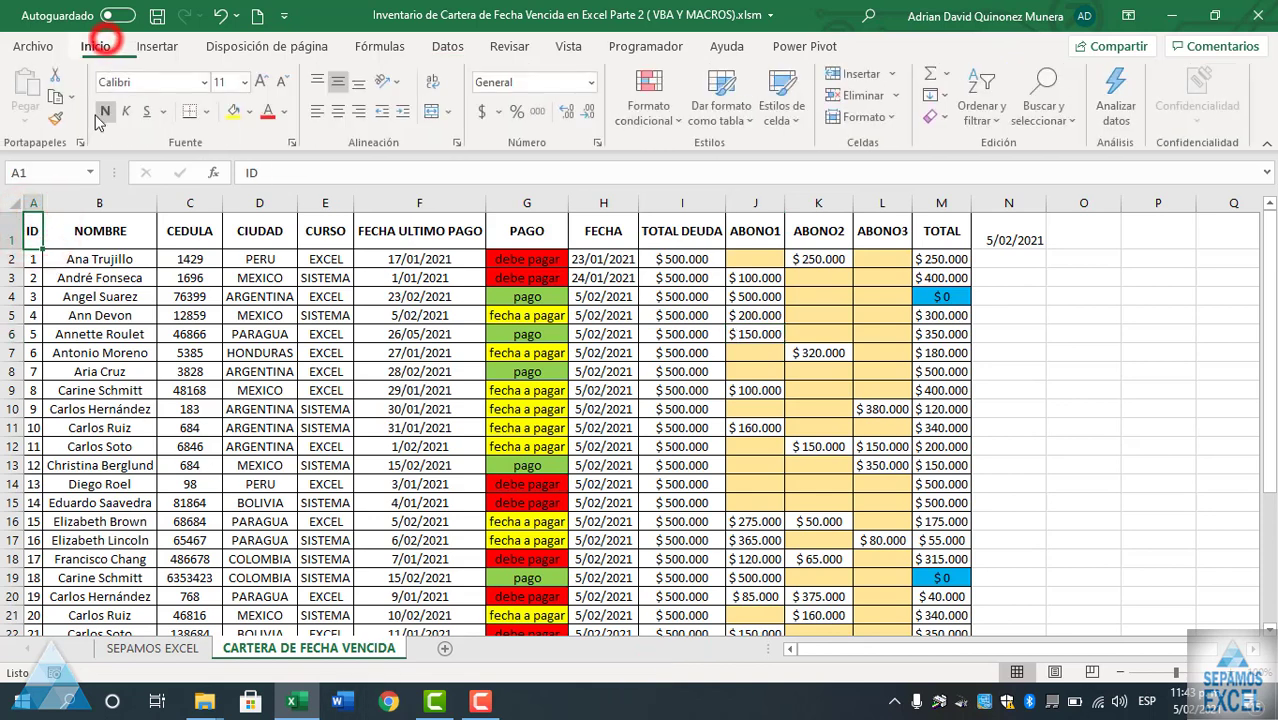
Step: Format A1:M32 as a table with headers in the first Claro style, leaving column N out
click(729, 133)
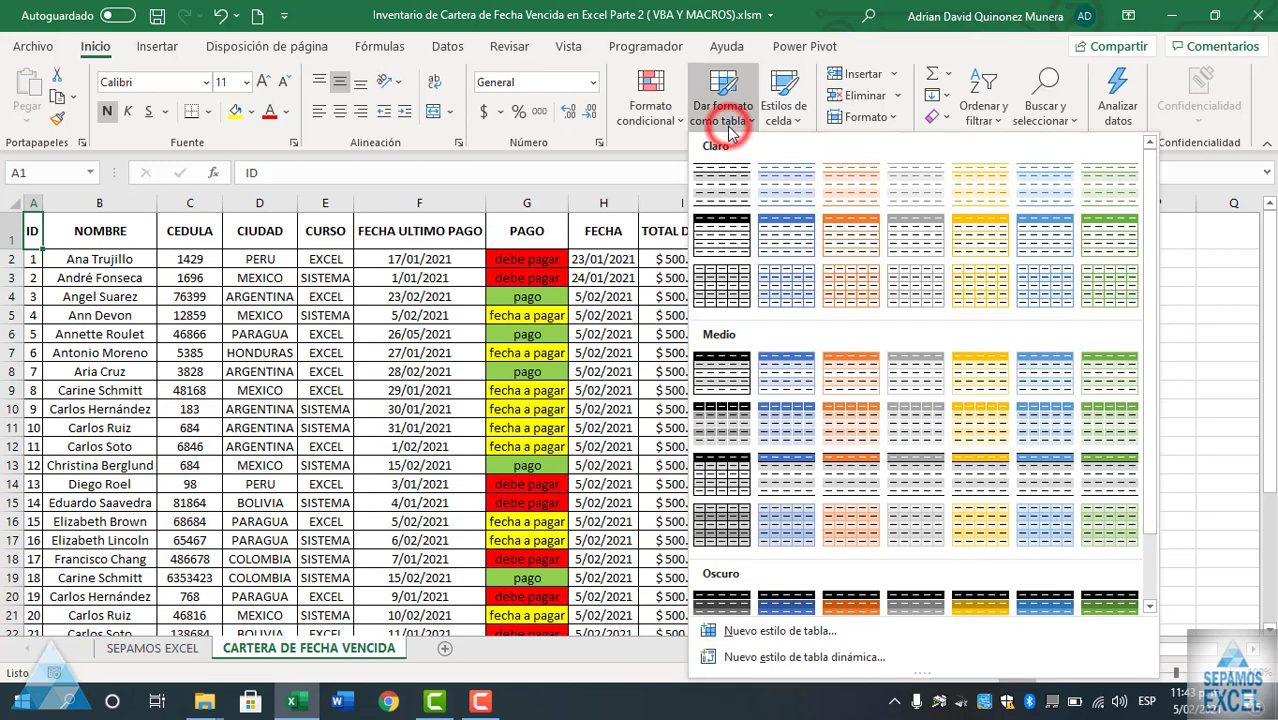
click(727, 181)
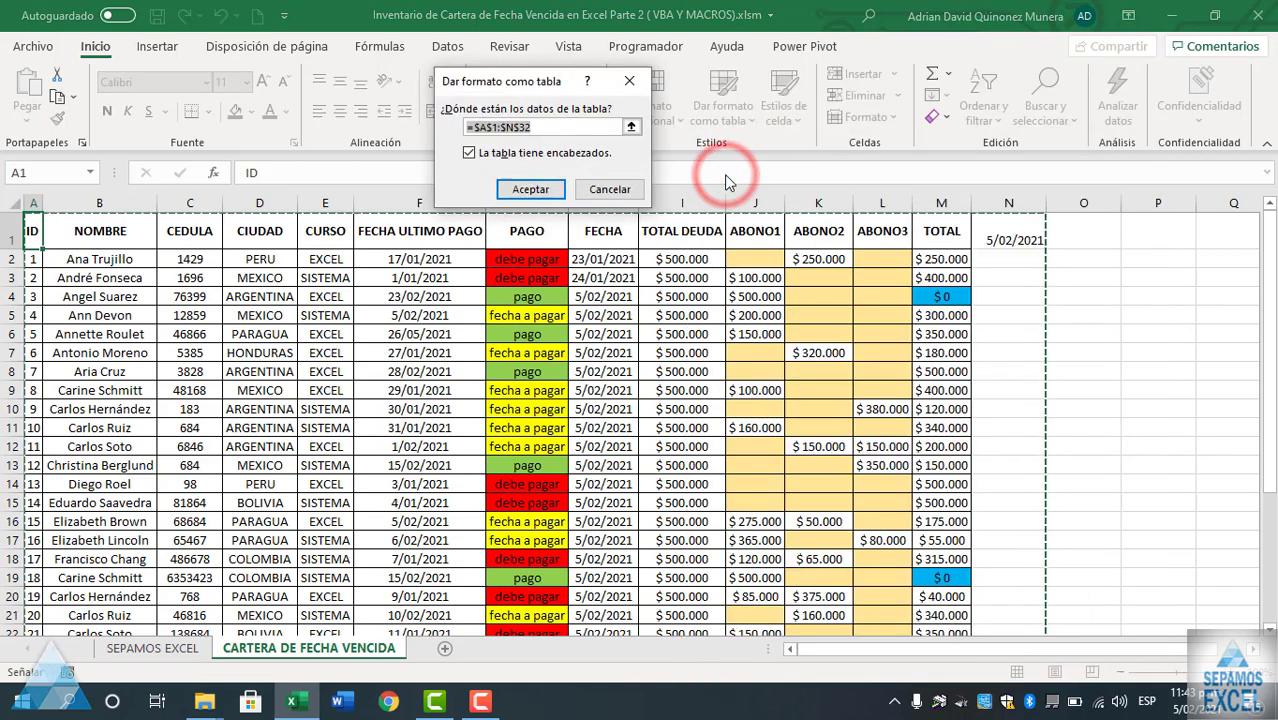
click(631, 127)
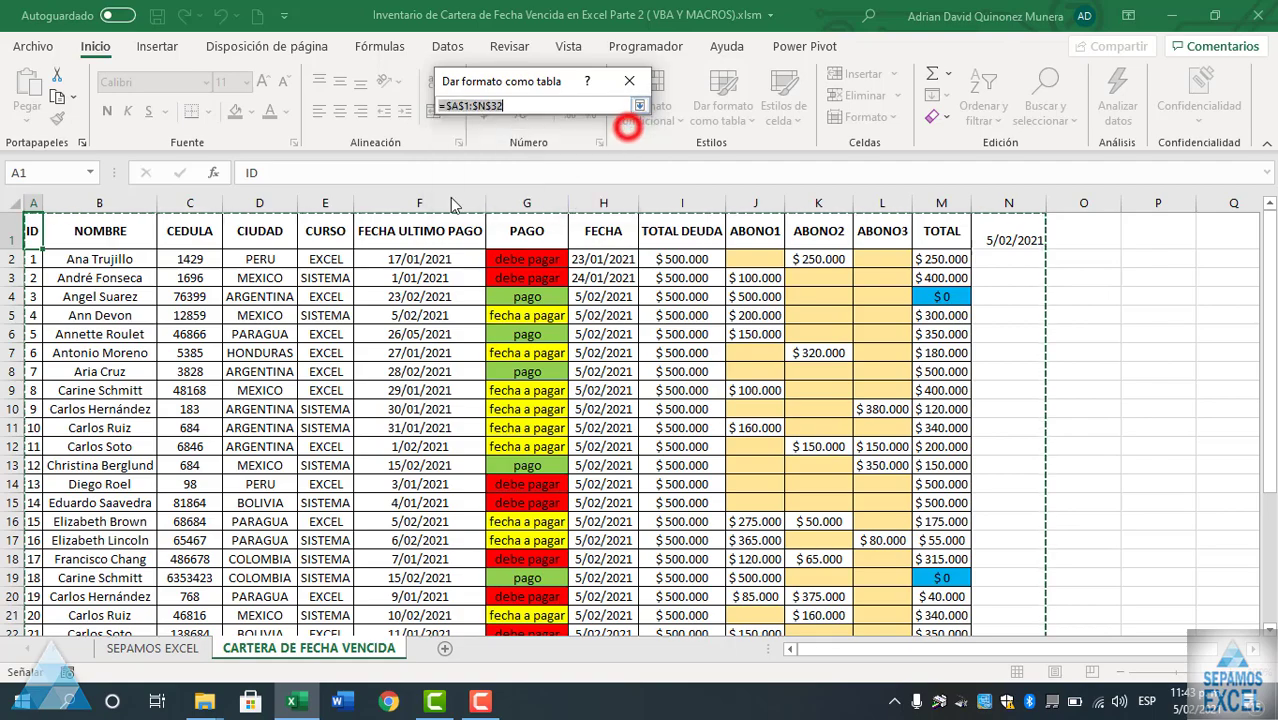
mouse_move(36, 230)
mouse_down()
mouse_move(933, 280)
mouse_move(939, 642)
mouse_up()
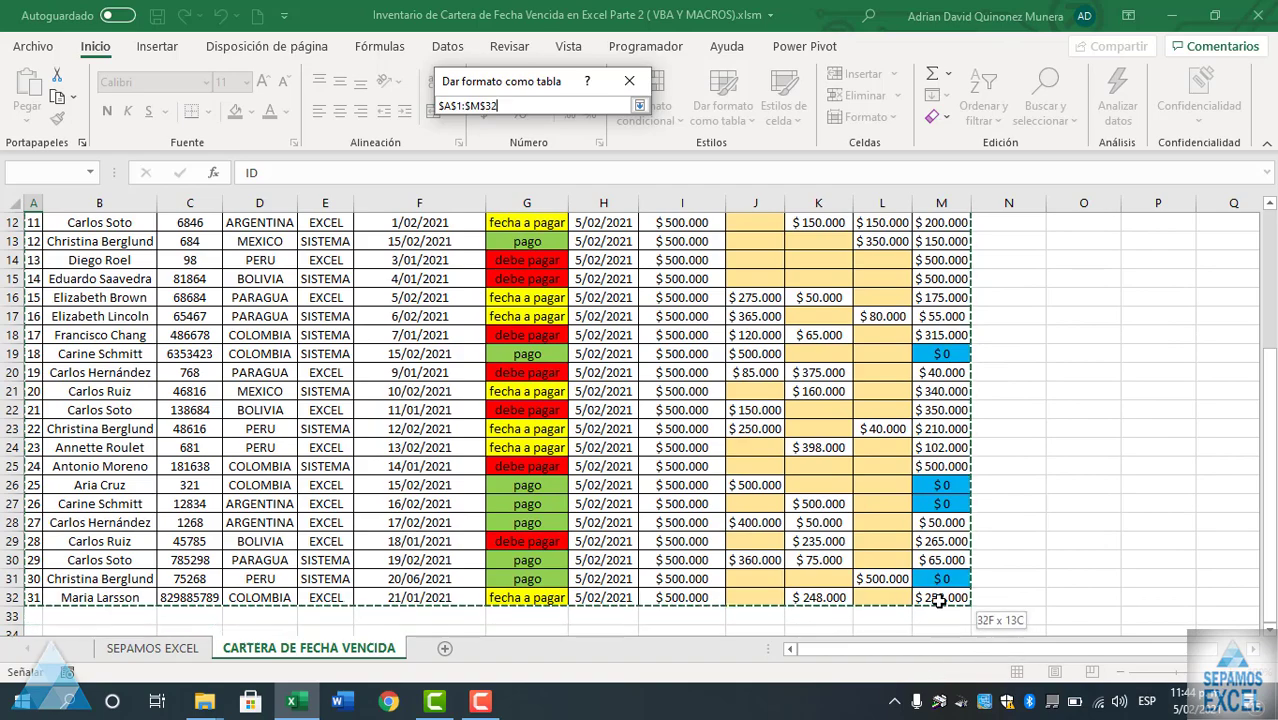
drag(939, 642, 940, 600)
scroll(782, 456, up, 4)
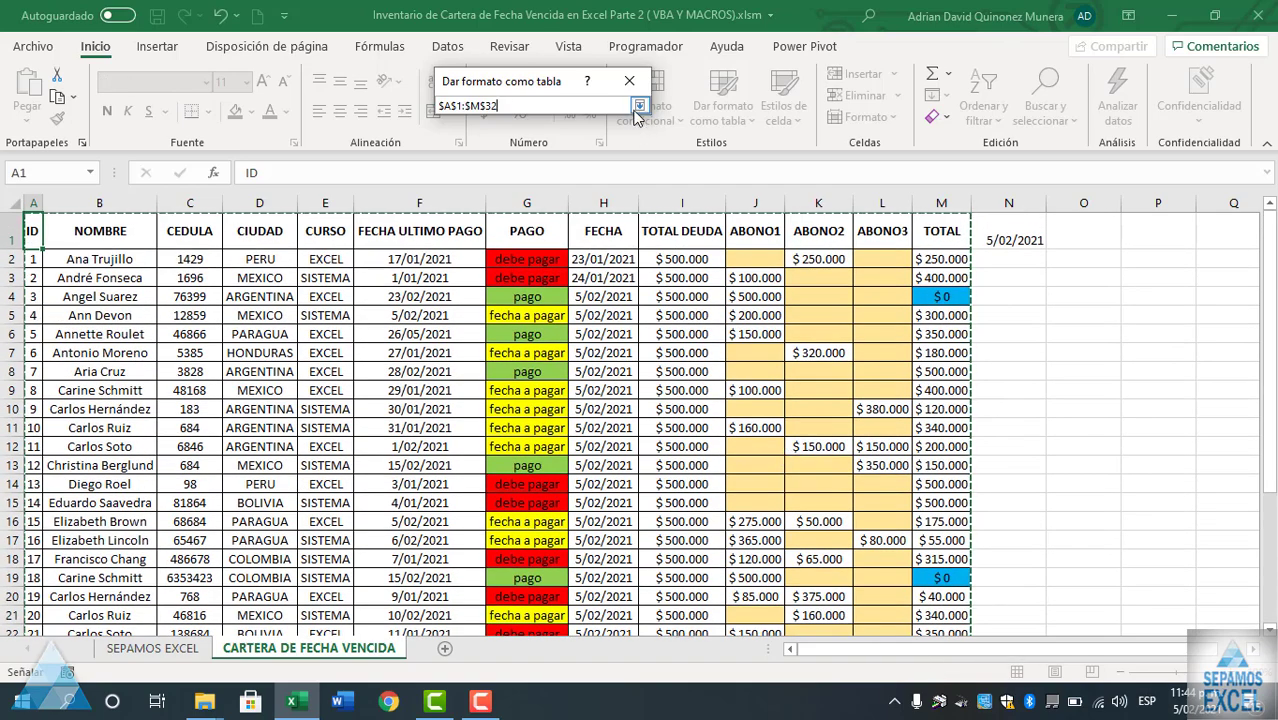
click(639, 105)
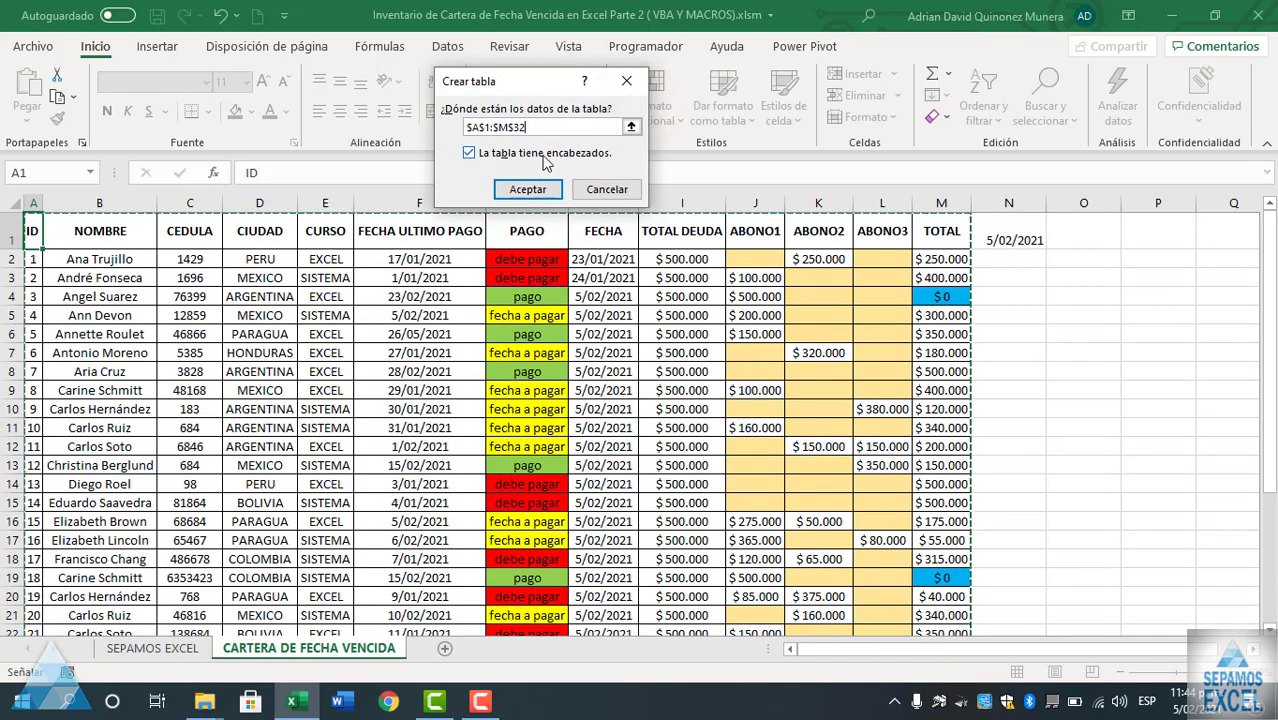
click(537, 190)
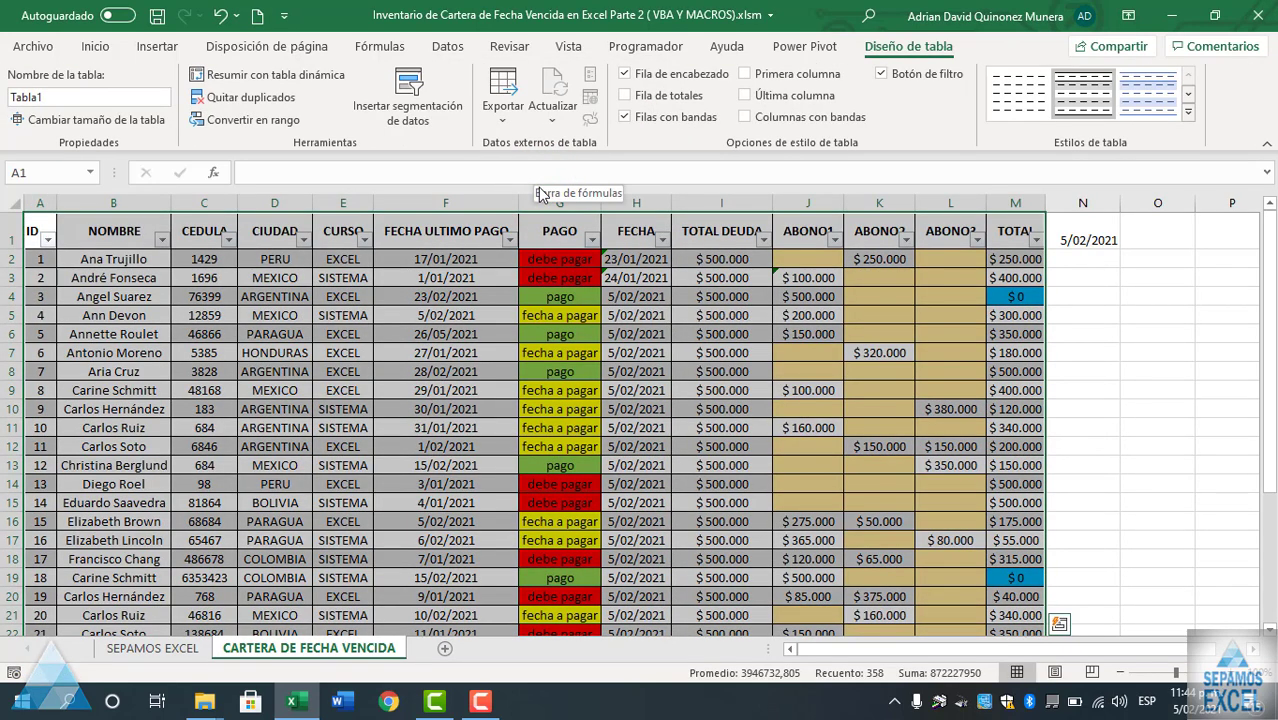
Step: Ignore the error flagged on the ABONO1 value in cell J3
click(495, 372)
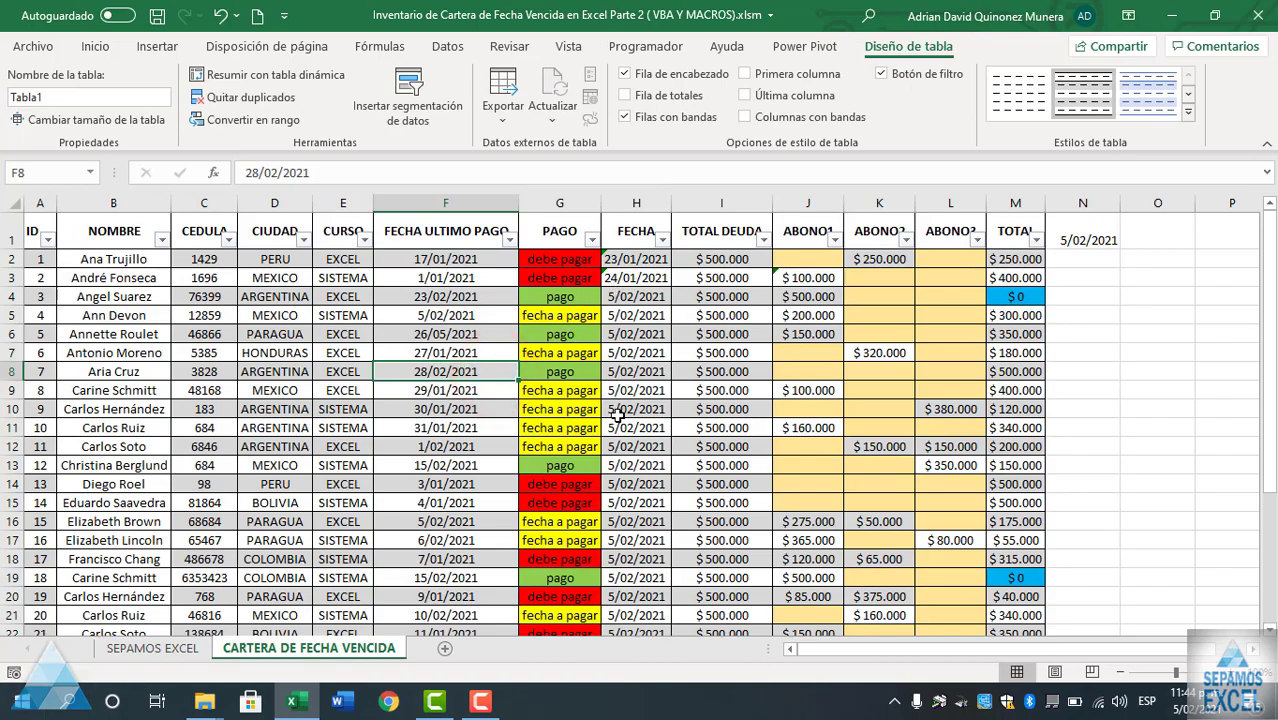
scroll(566, 370, down, 6)
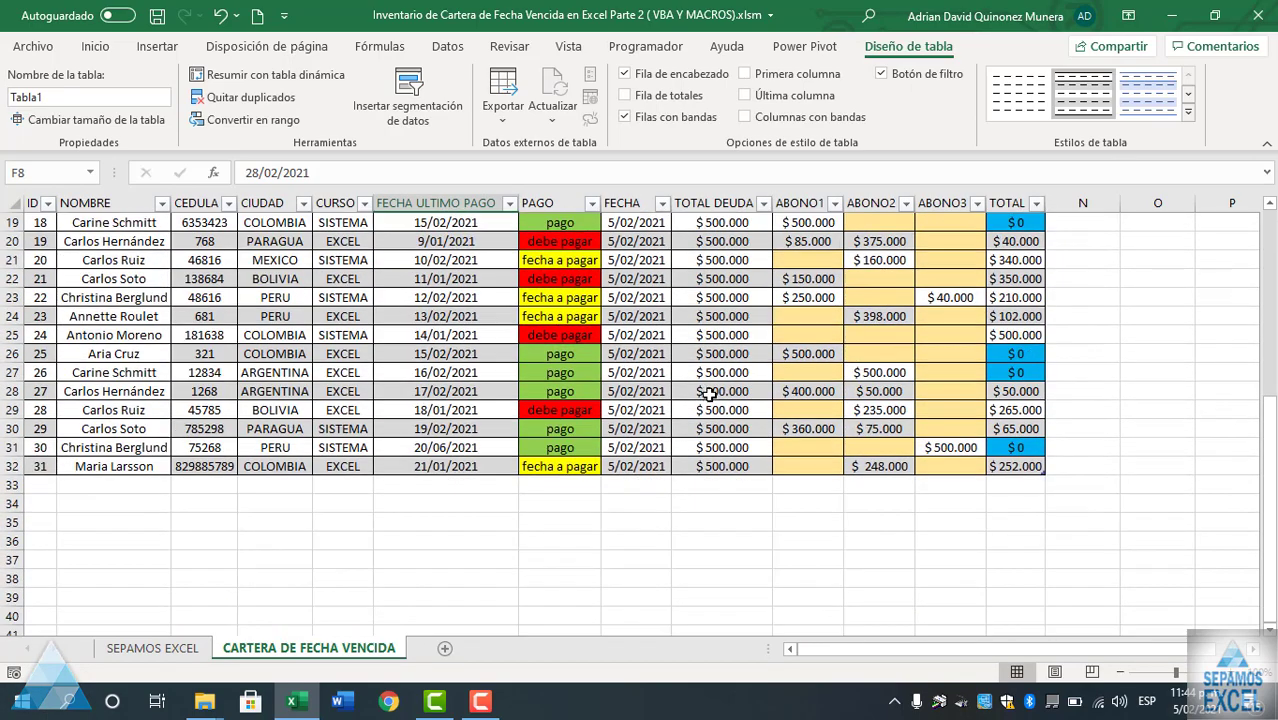
scroll(710, 392, up, 6)
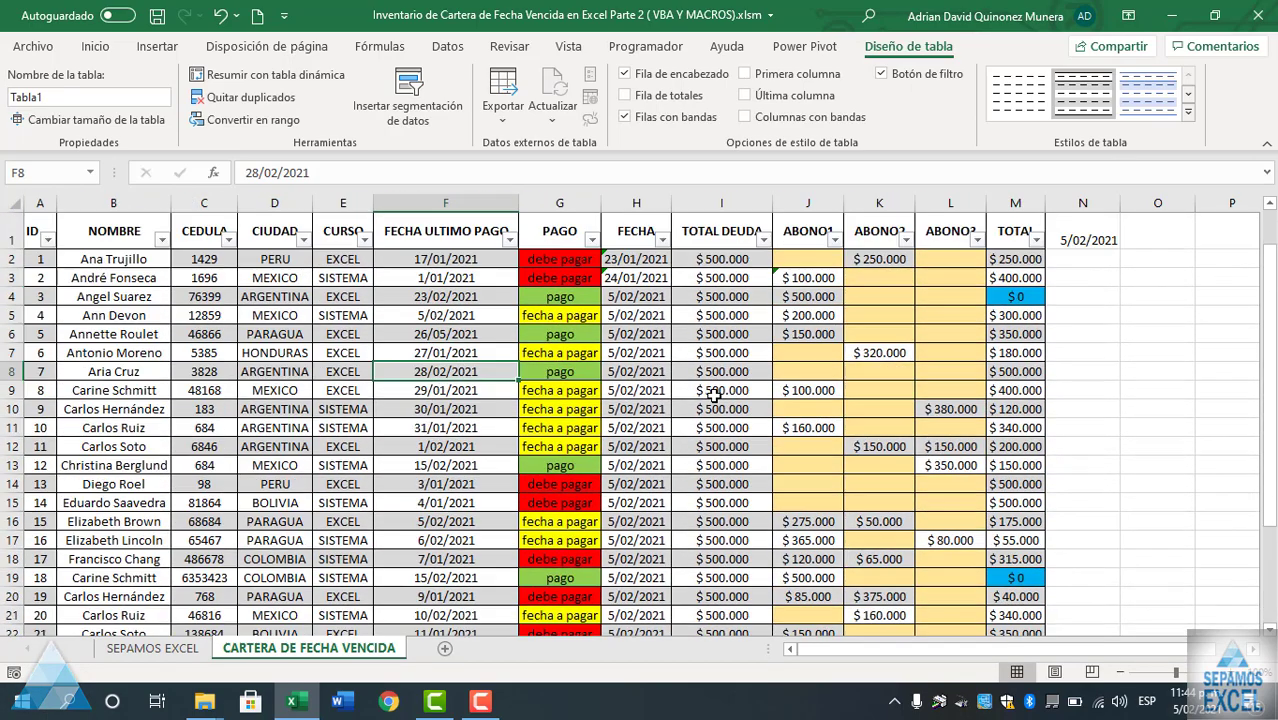
click(810, 282)
click(752, 278)
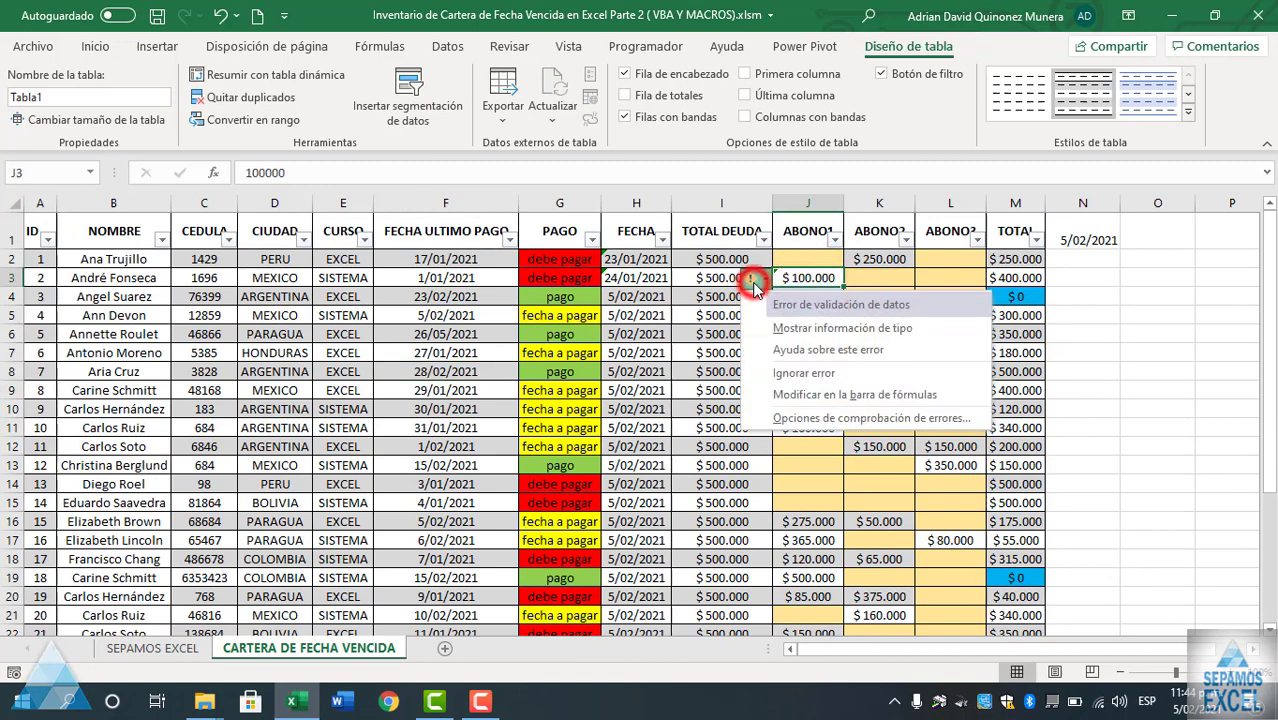
click(785, 372)
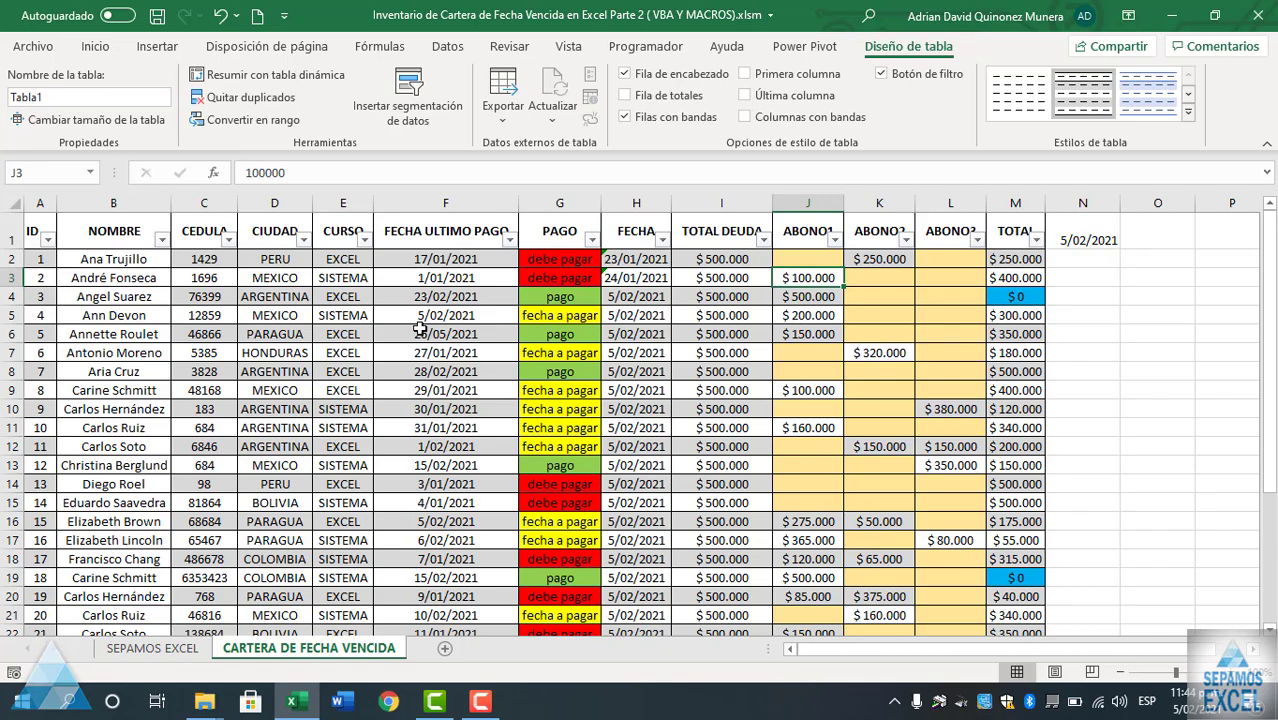
scroll(441, 382, down, 3)
scroll(441, 382, down, 3)
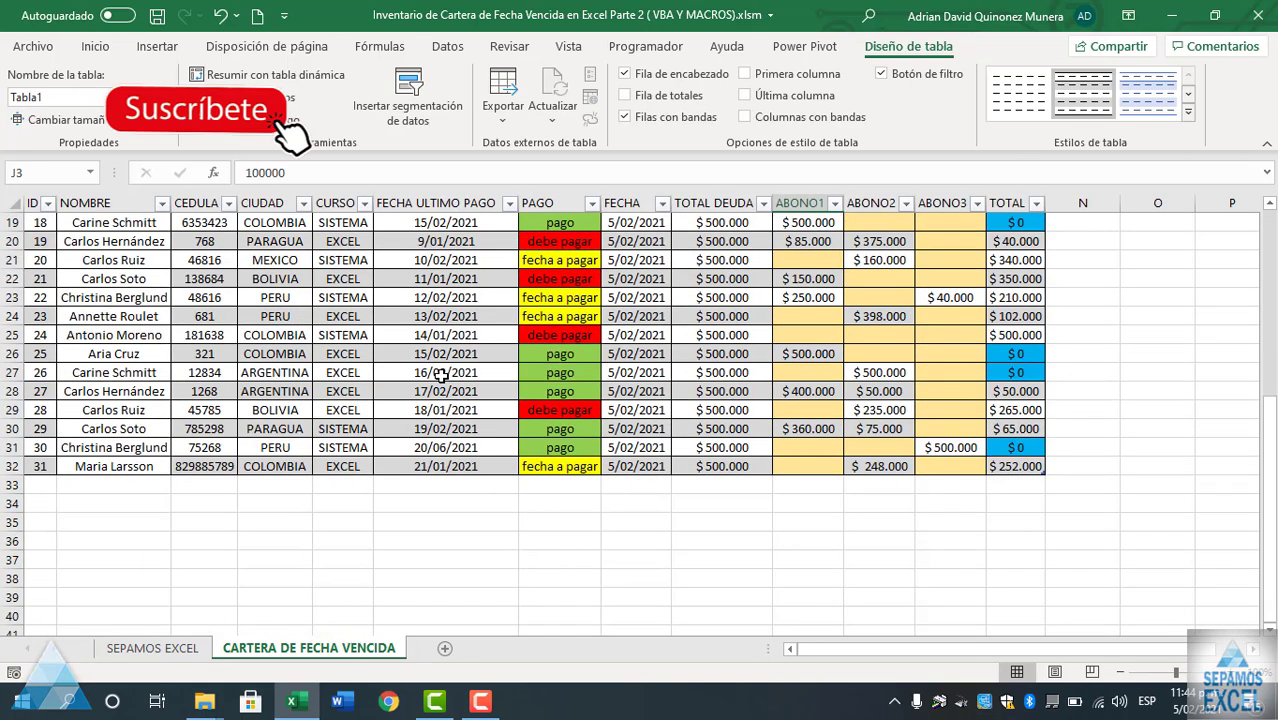
scroll(441, 380, up, 5)
scroll(441, 376, up, 1)
scroll(441, 376, down, 3)
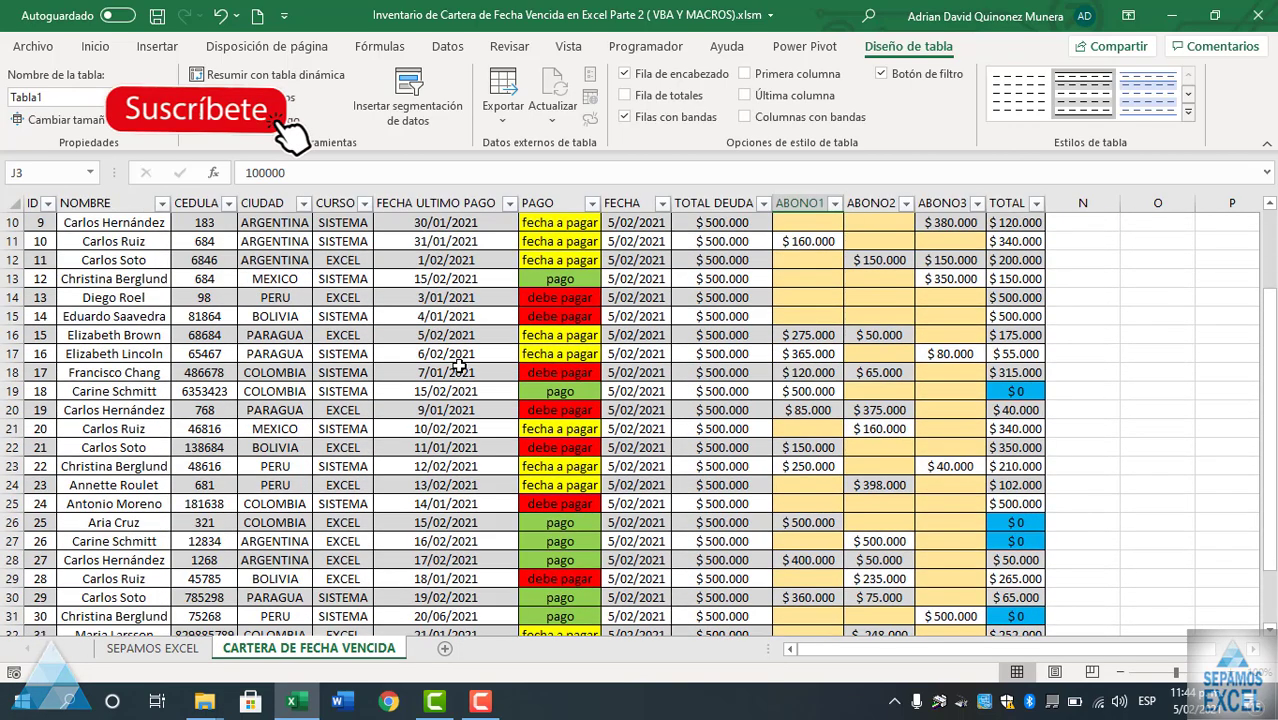
scroll(463, 358, down, 2)
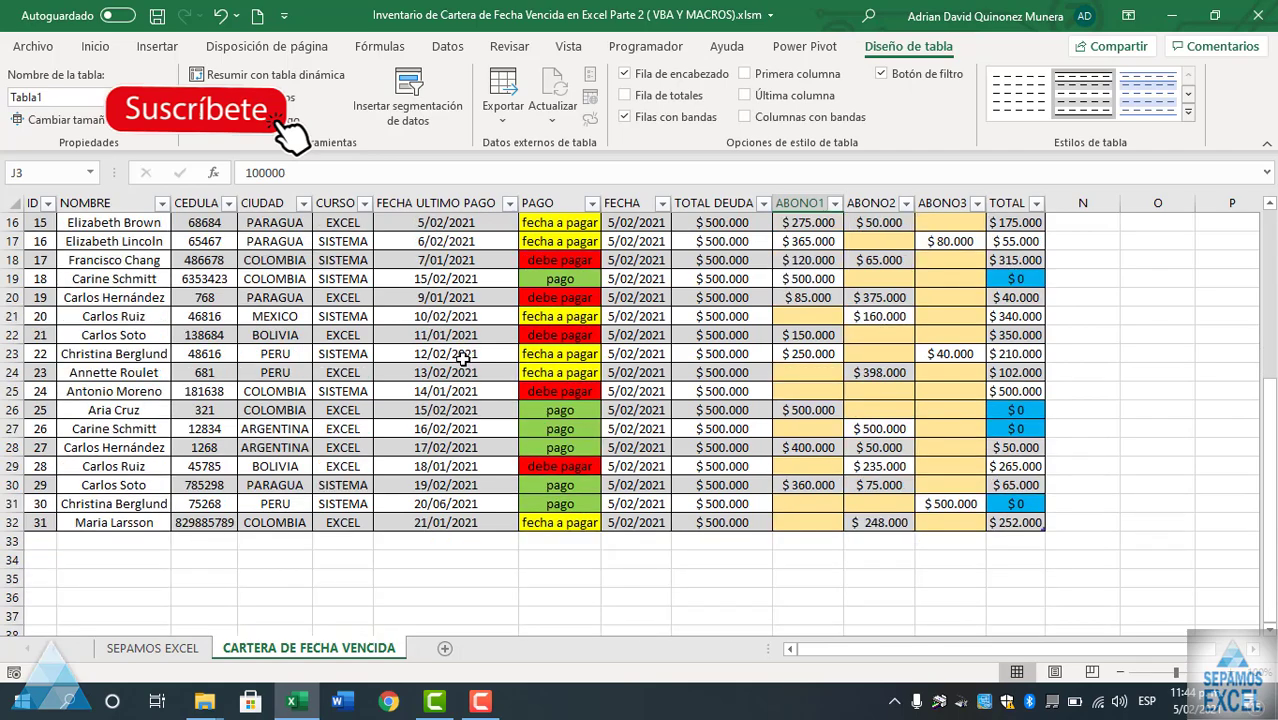
scroll(463, 358, up, 5)
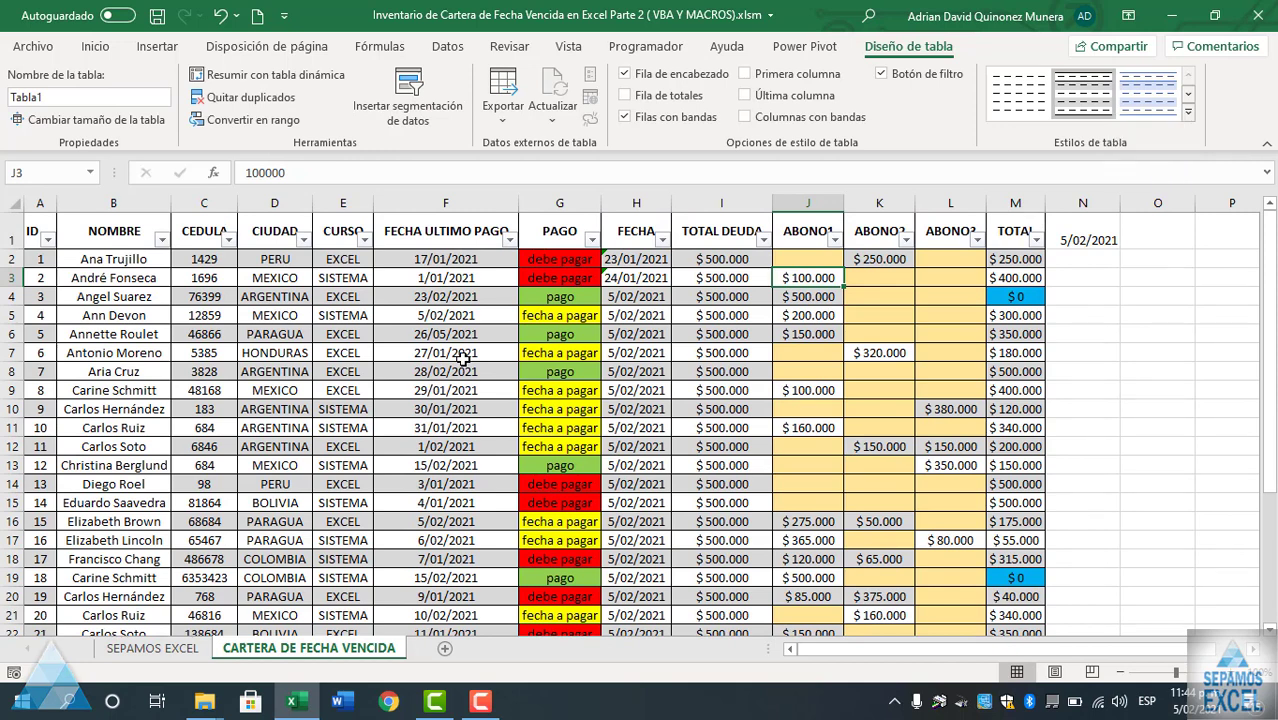
Step: Add a Fila de totales showing $6.909.000 under TOTAL and autofit column M
click(625, 95)
scroll(716, 297, up, 7)
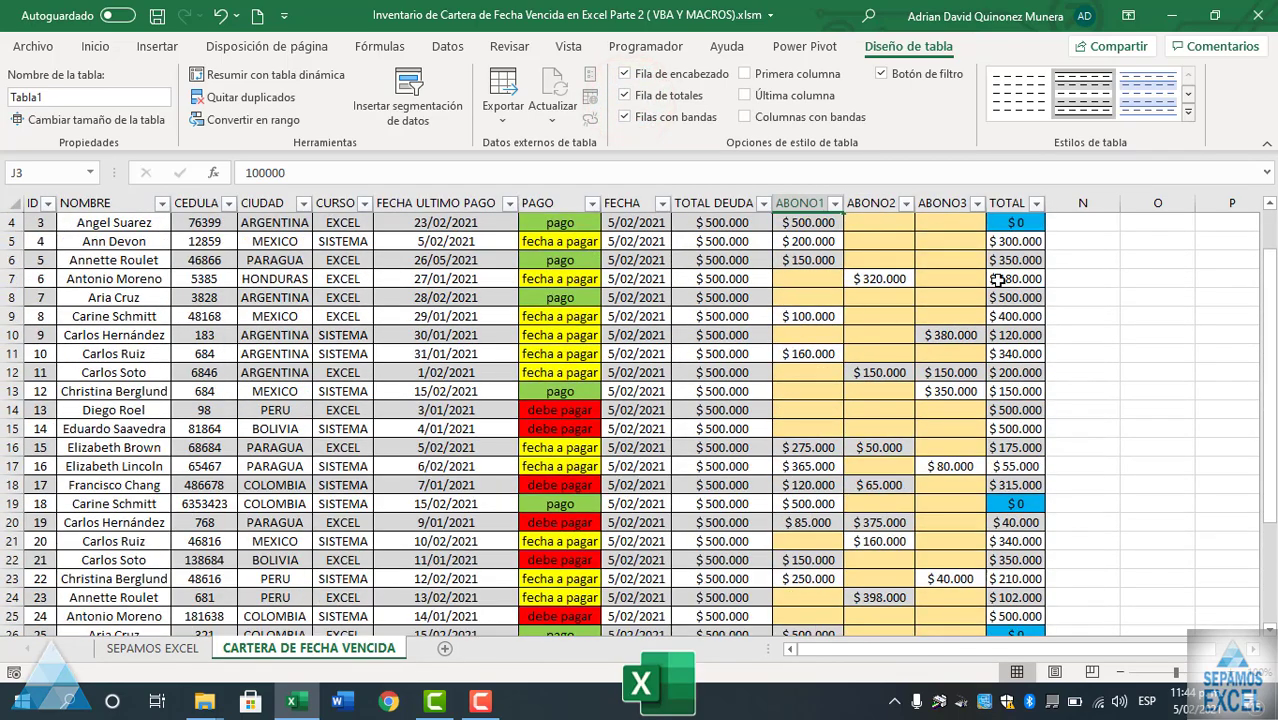
double_click(1044, 203)
scroll(918, 354, down, 3)
scroll(930, 368, down, 2)
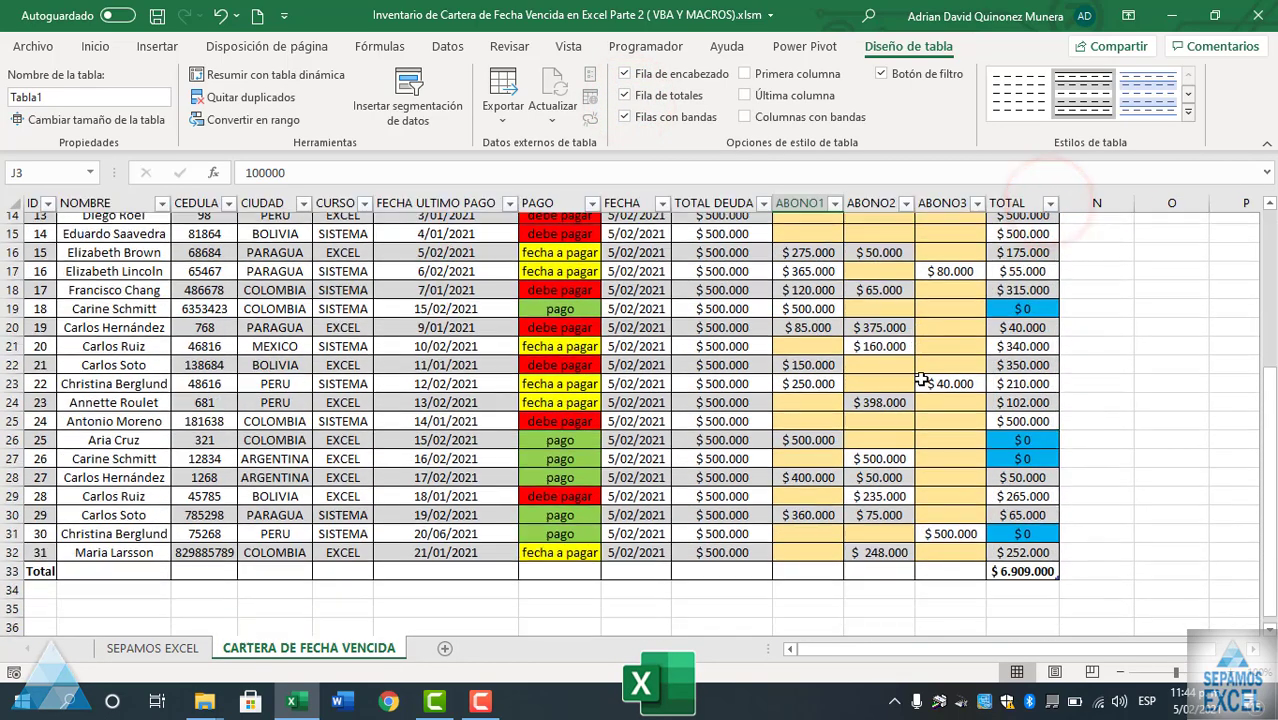
scroll(684, 498, up, 4)
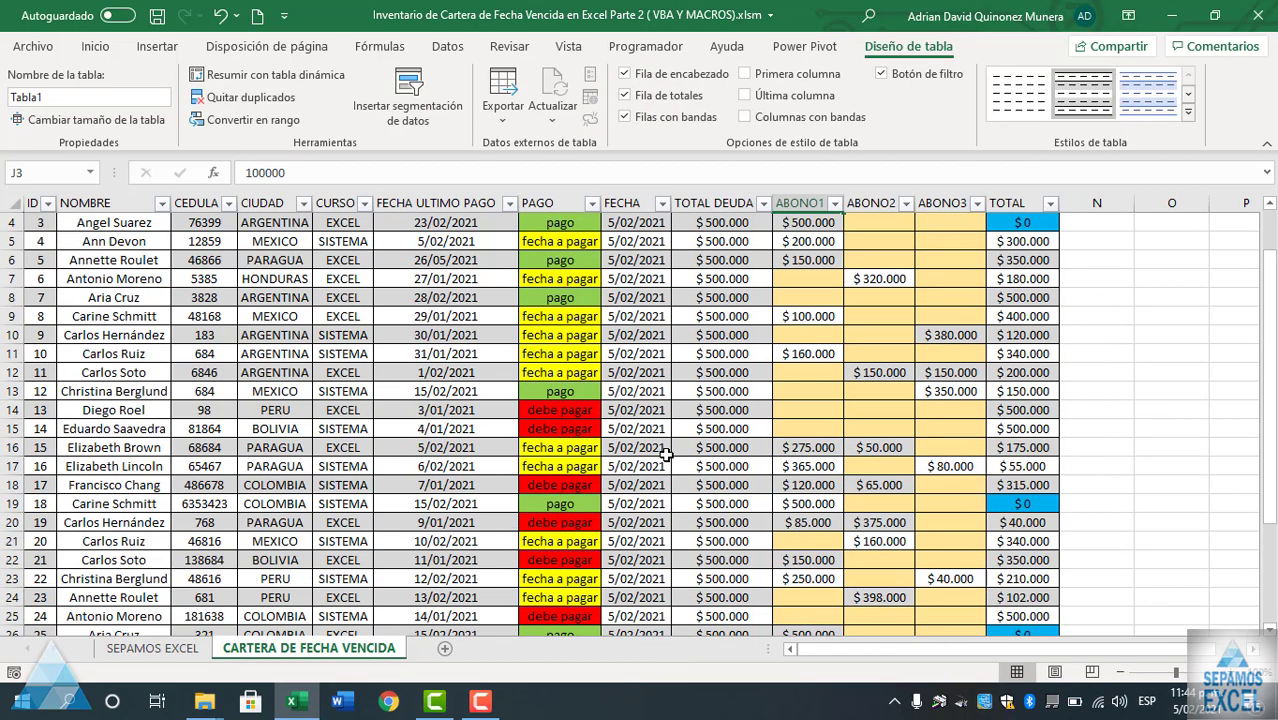
scroll(666, 455, up, 1)
scroll(666, 455, down, 2)
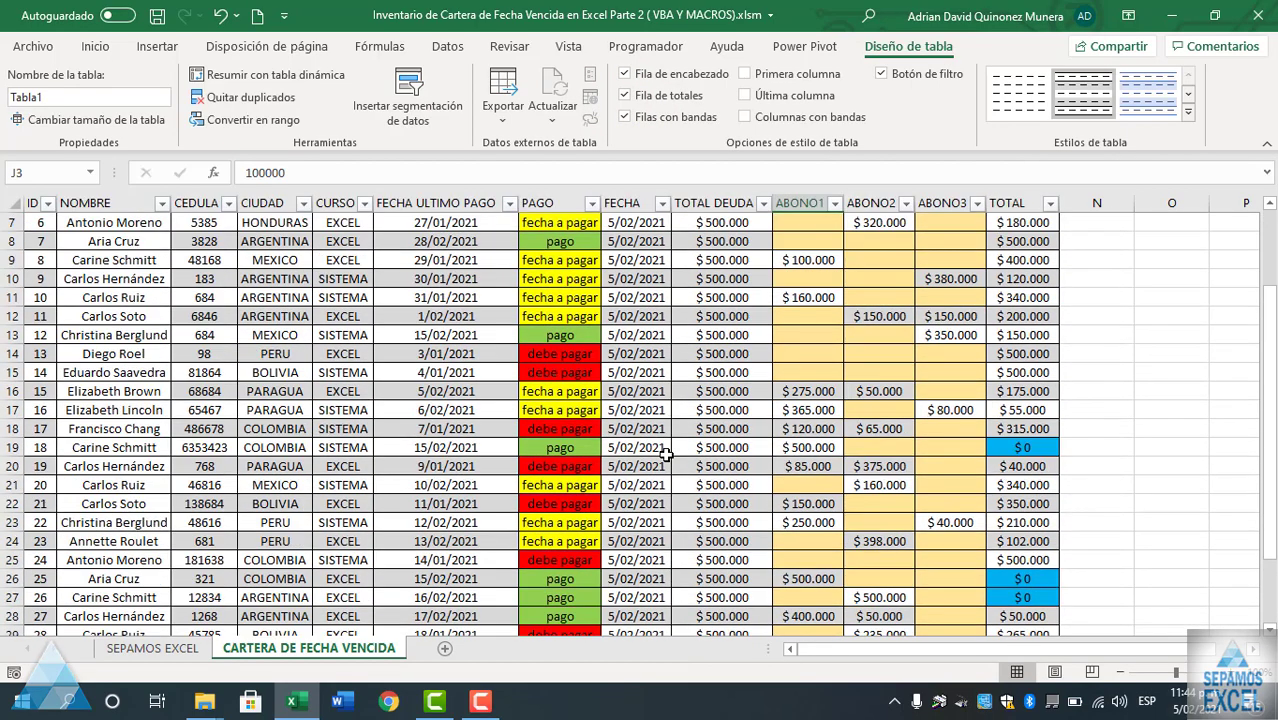
scroll(666, 455, down, 1)
scroll(666, 455, down, 2)
scroll(664, 453, up, 4)
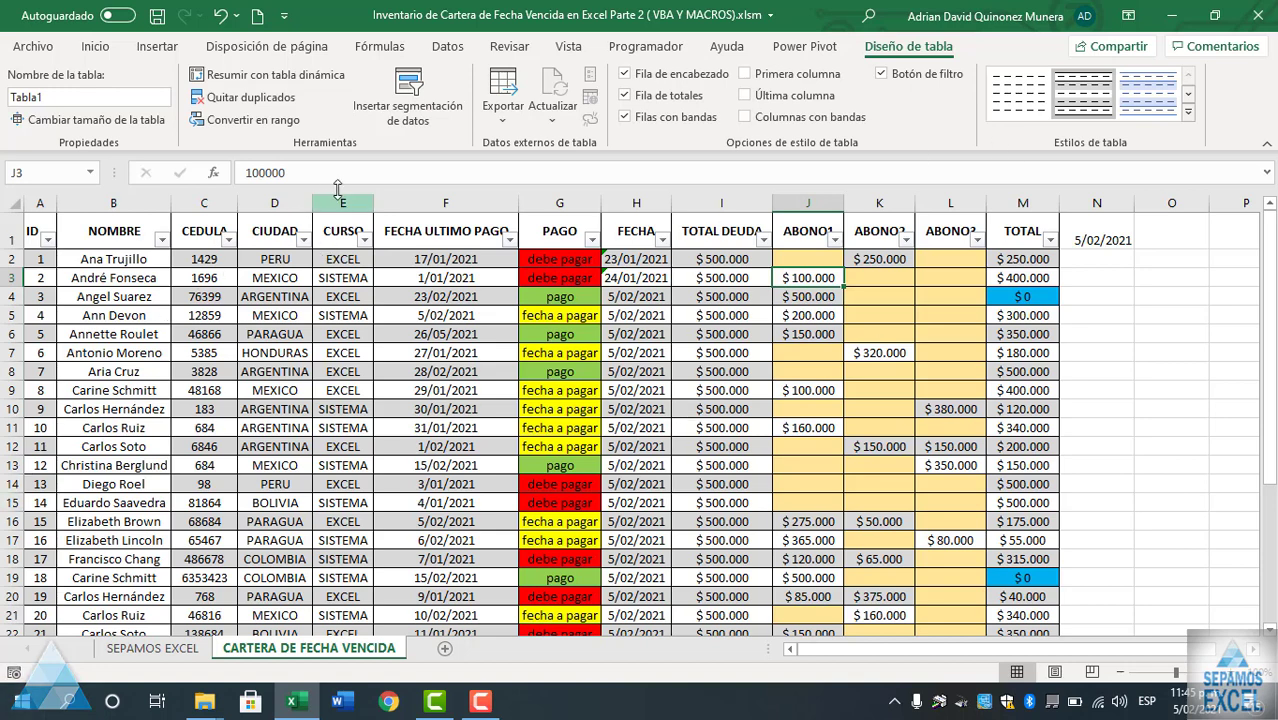
Step: Insert CIUDAD and CURSO slicers for Tabla1
click(416, 129)
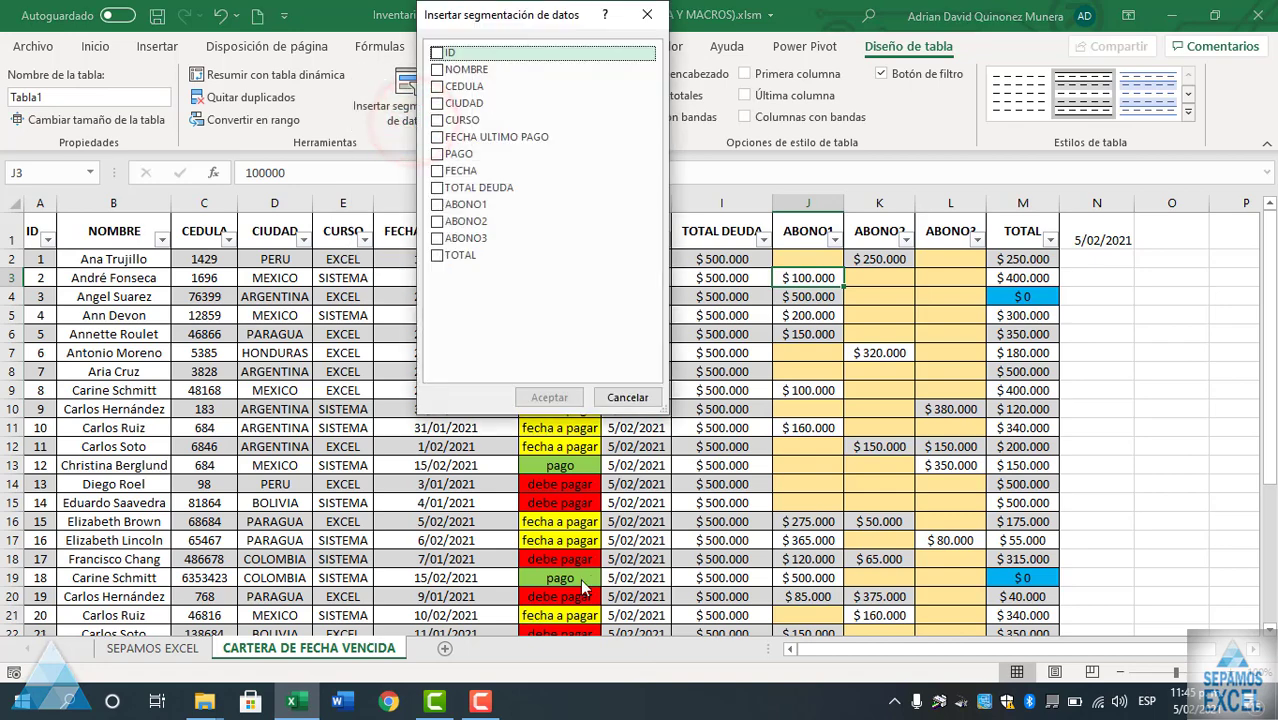
drag(499, 24, 614, 105)
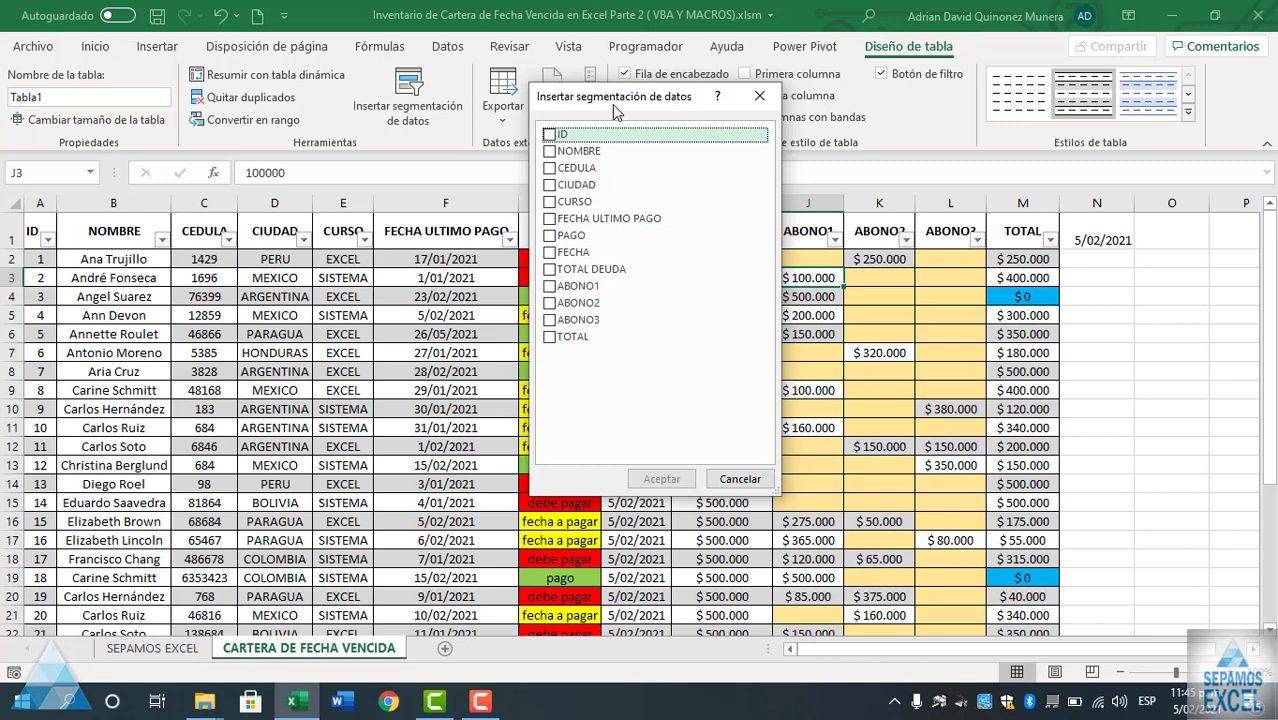
click(550, 186)
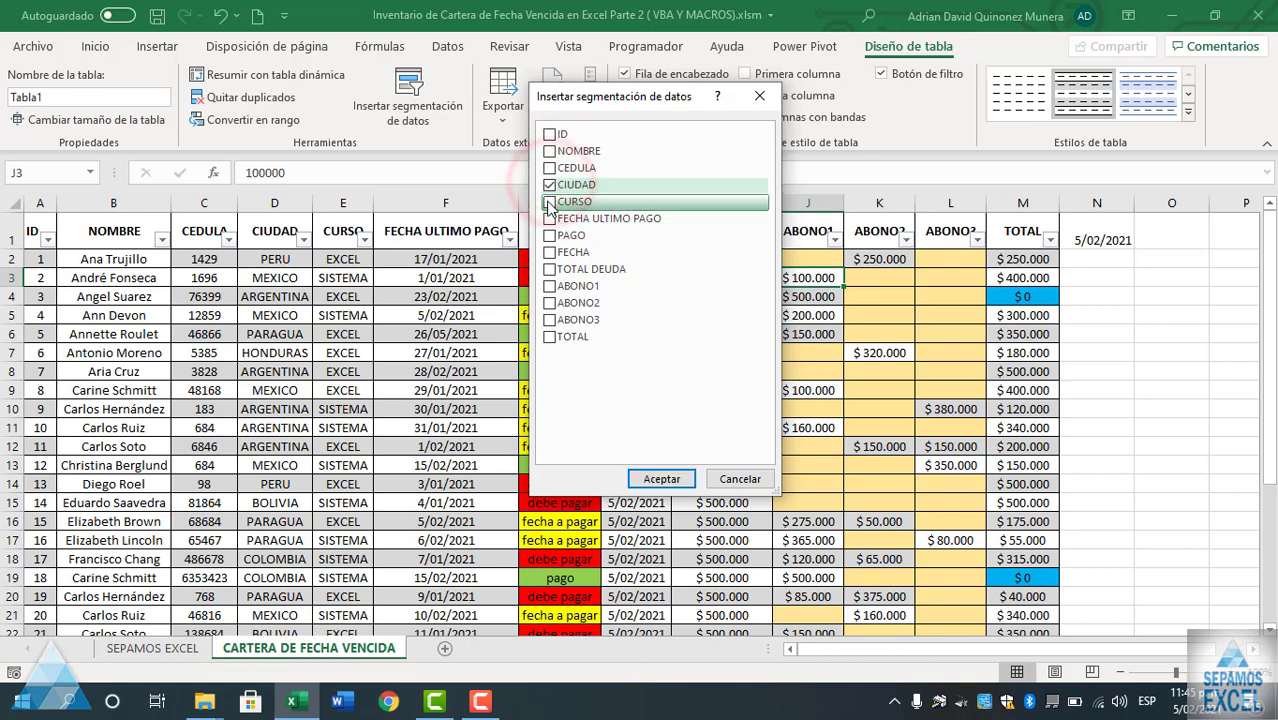
click(549, 203)
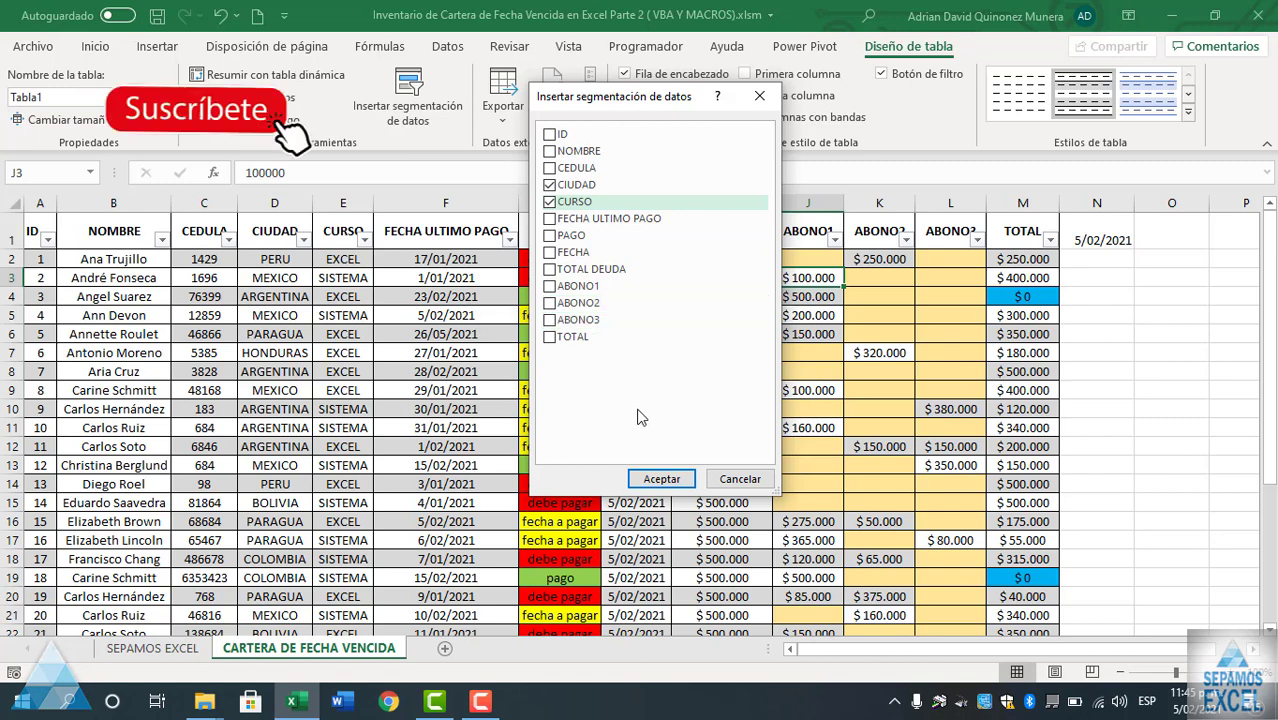
click(662, 479)
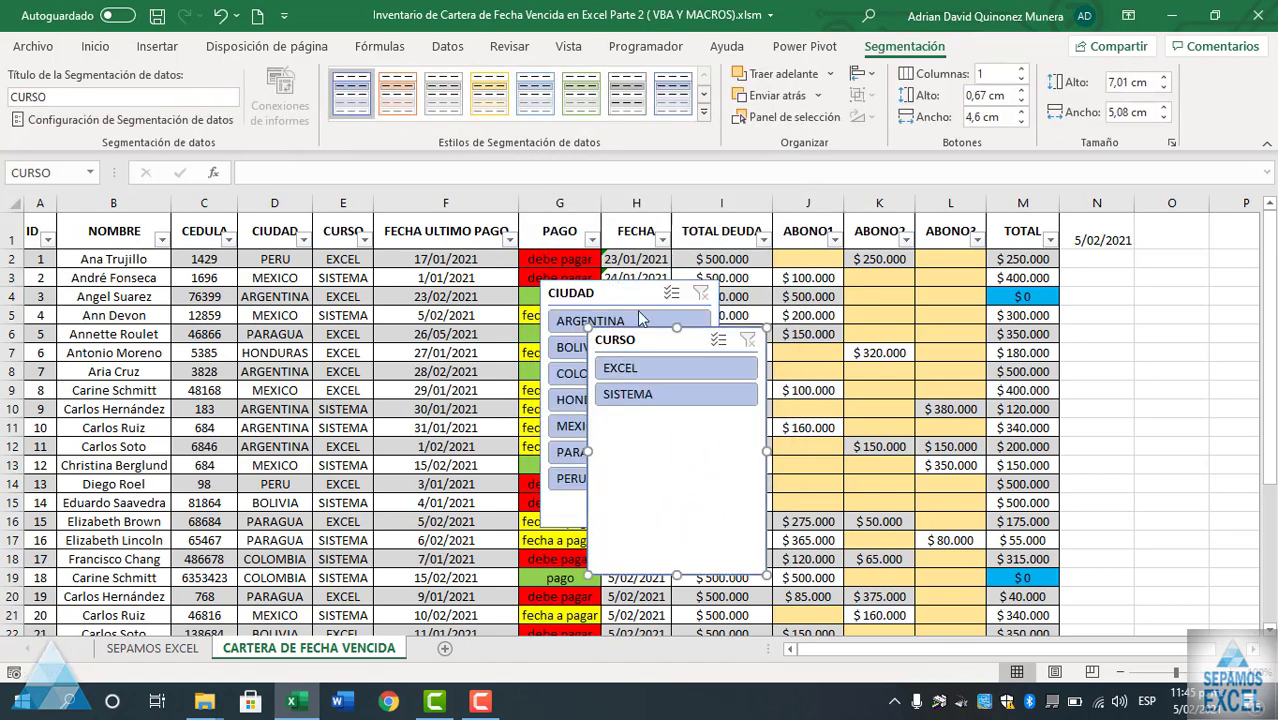
Step: Move the CIUDAD slicer right of the table and set CURSO to 2 columns, shortened to fit
drag(636, 297, 534, 250)
key(Escape)
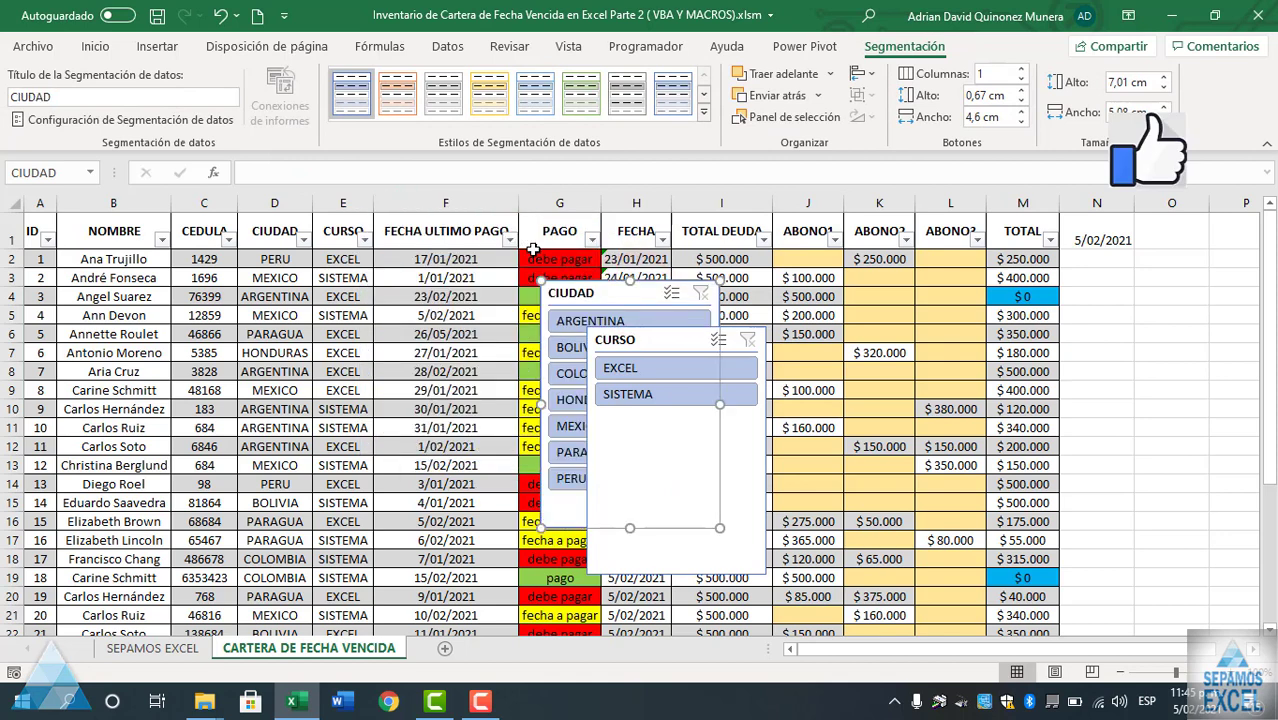
drag(630, 303, 946, 280)
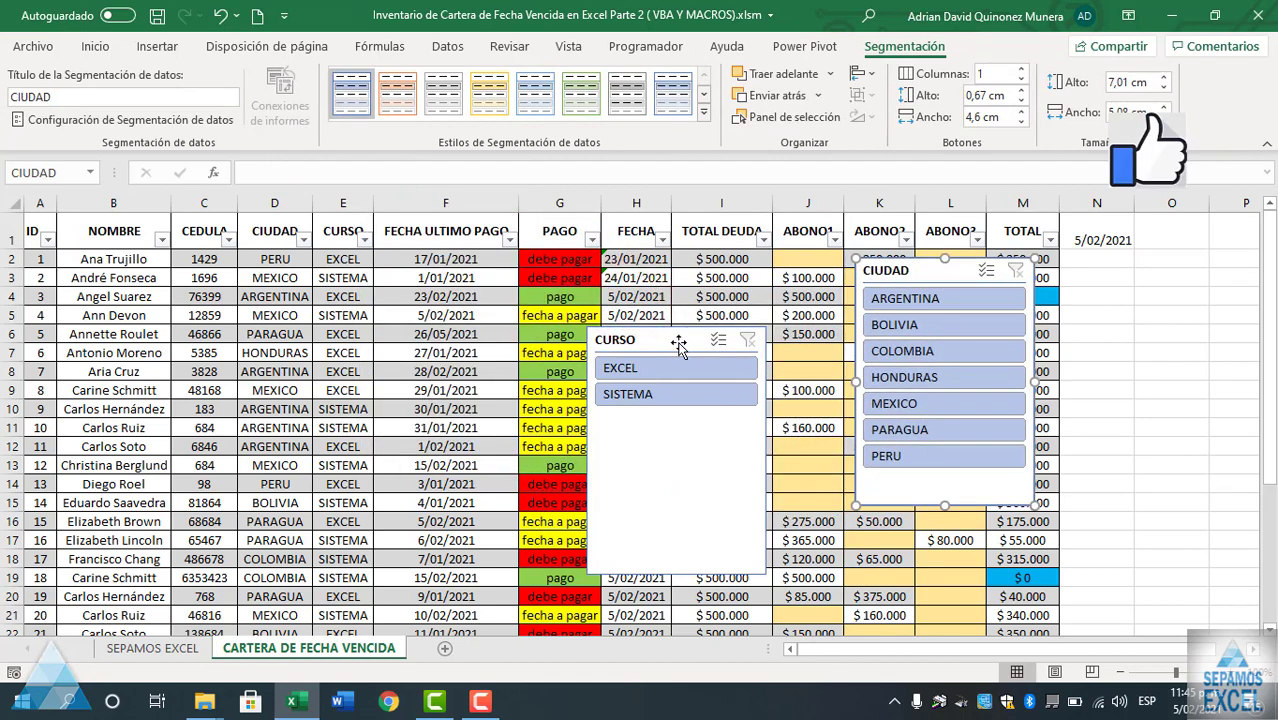
drag(675, 342, 551, 284)
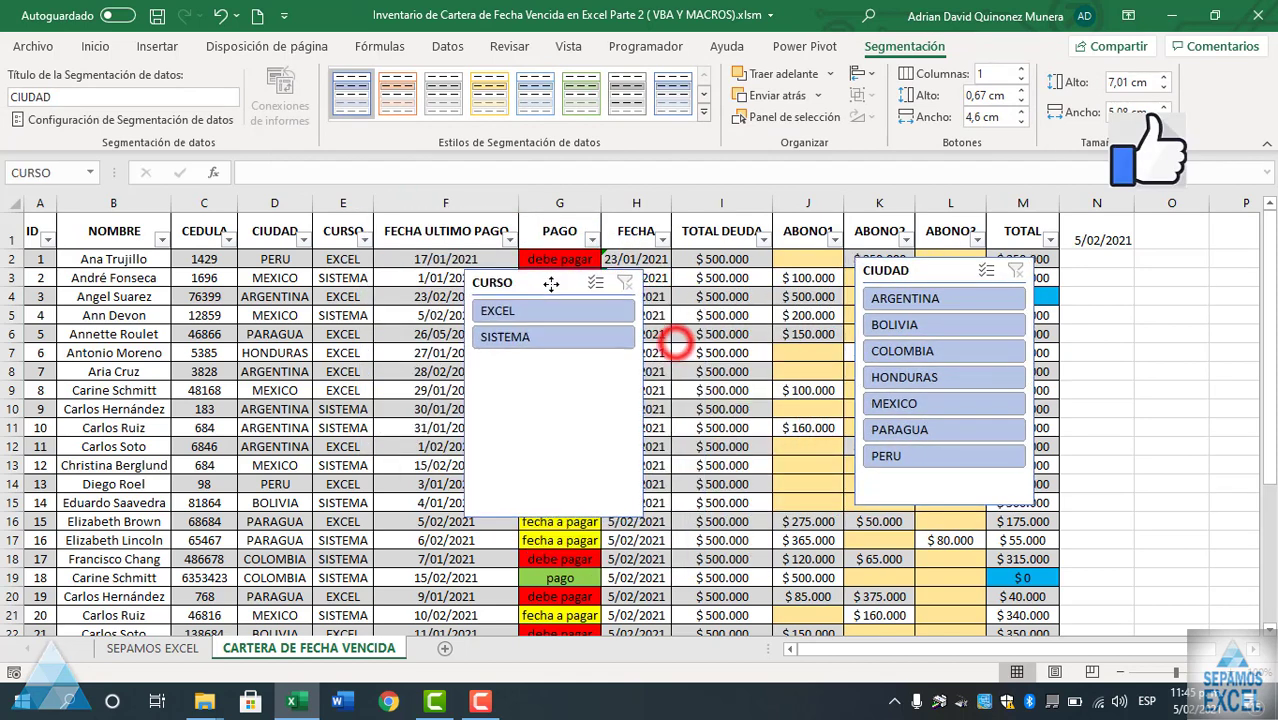
click(1021, 69)
drag(552, 518, 562, 330)
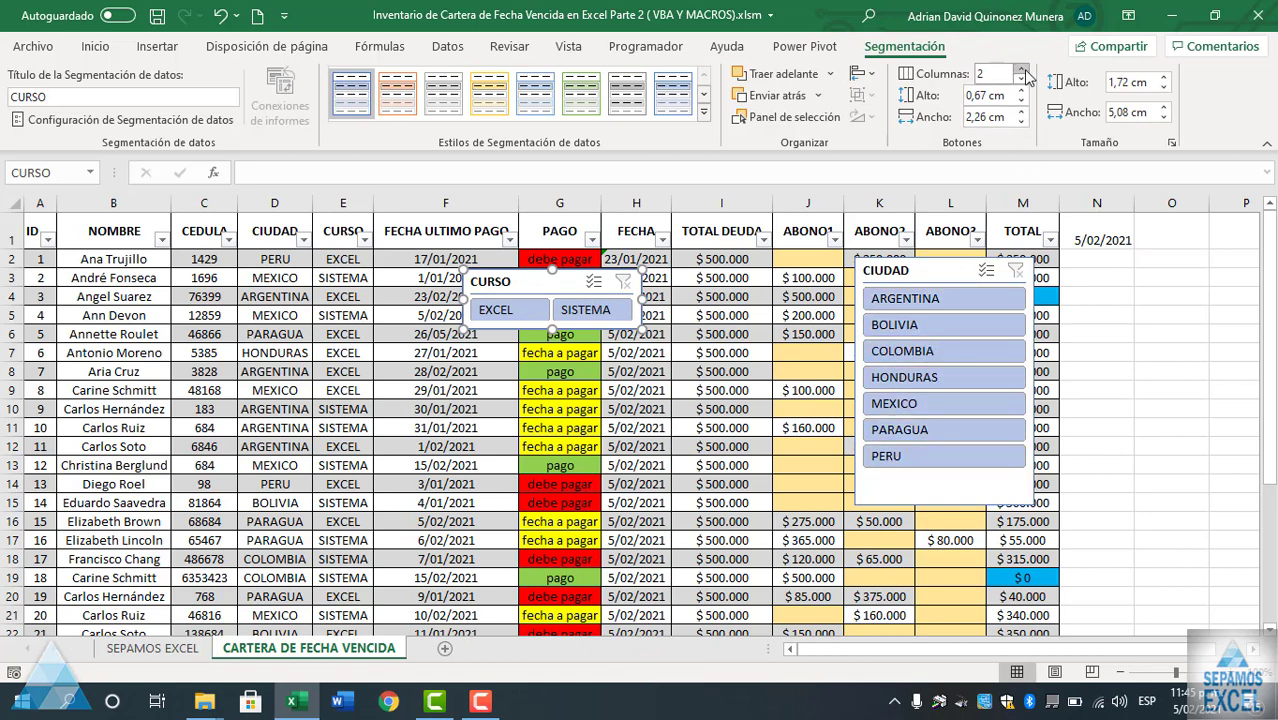
Step: Raise the CIUDAD slicer to about six columns and widen it so city names show
click(944, 272)
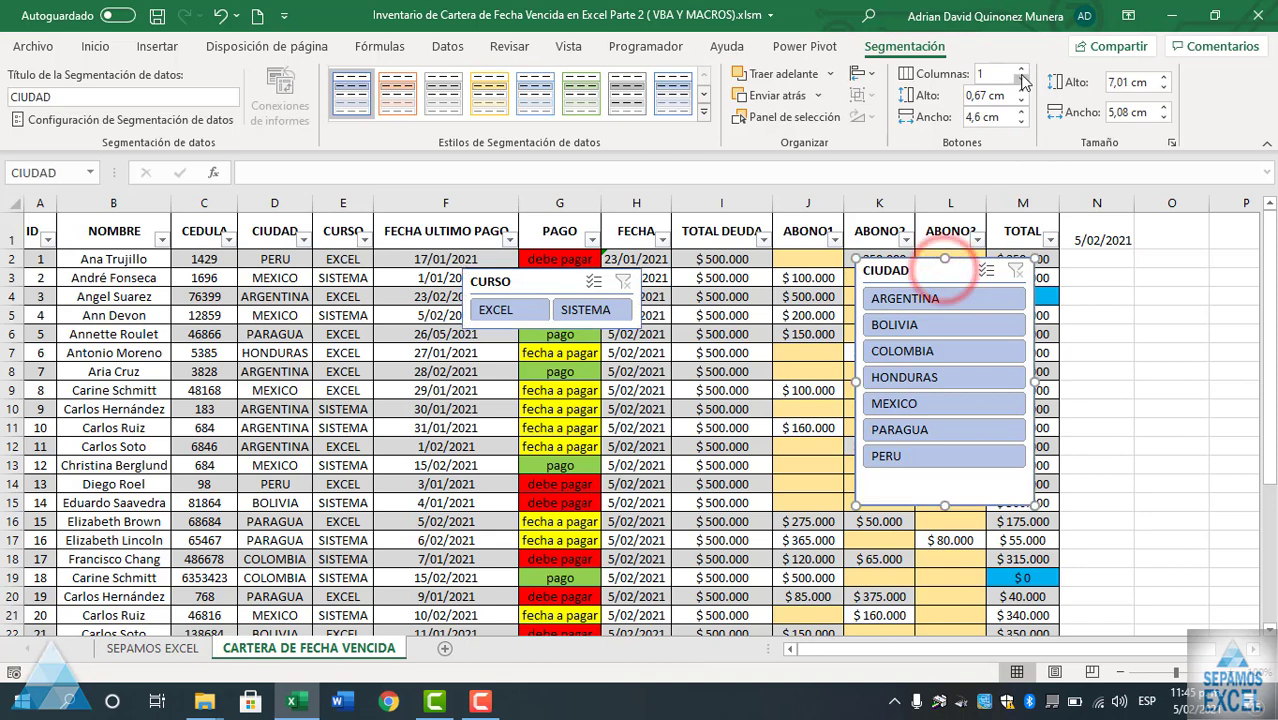
click(1021, 73)
click(1021, 73)
click(1021, 73)
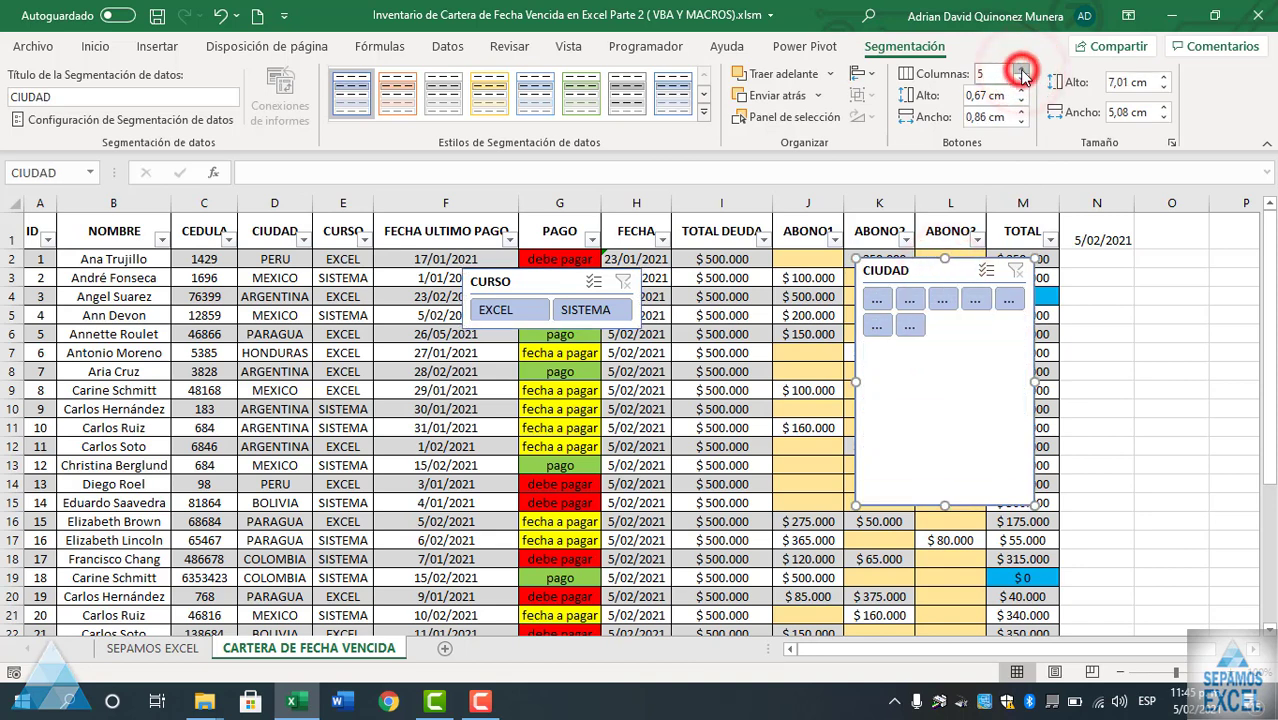
click(1021, 73)
drag(1034, 381, 1175, 381)
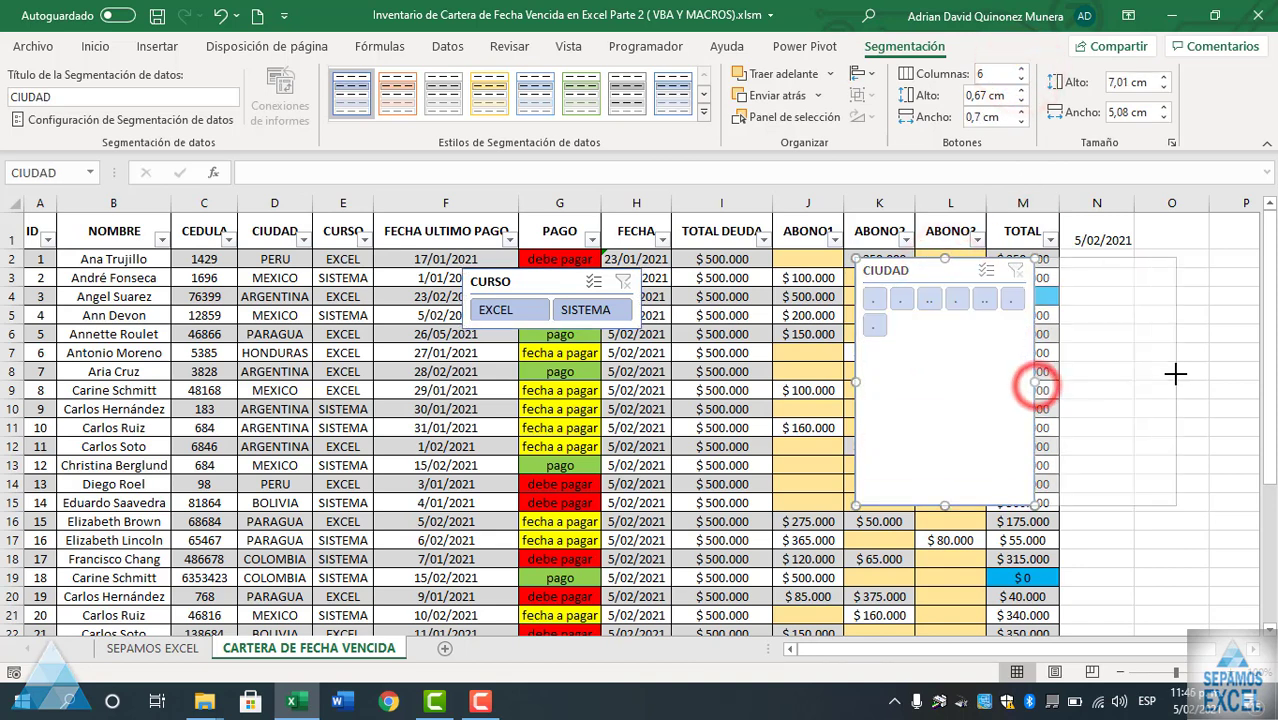
click(1021, 79)
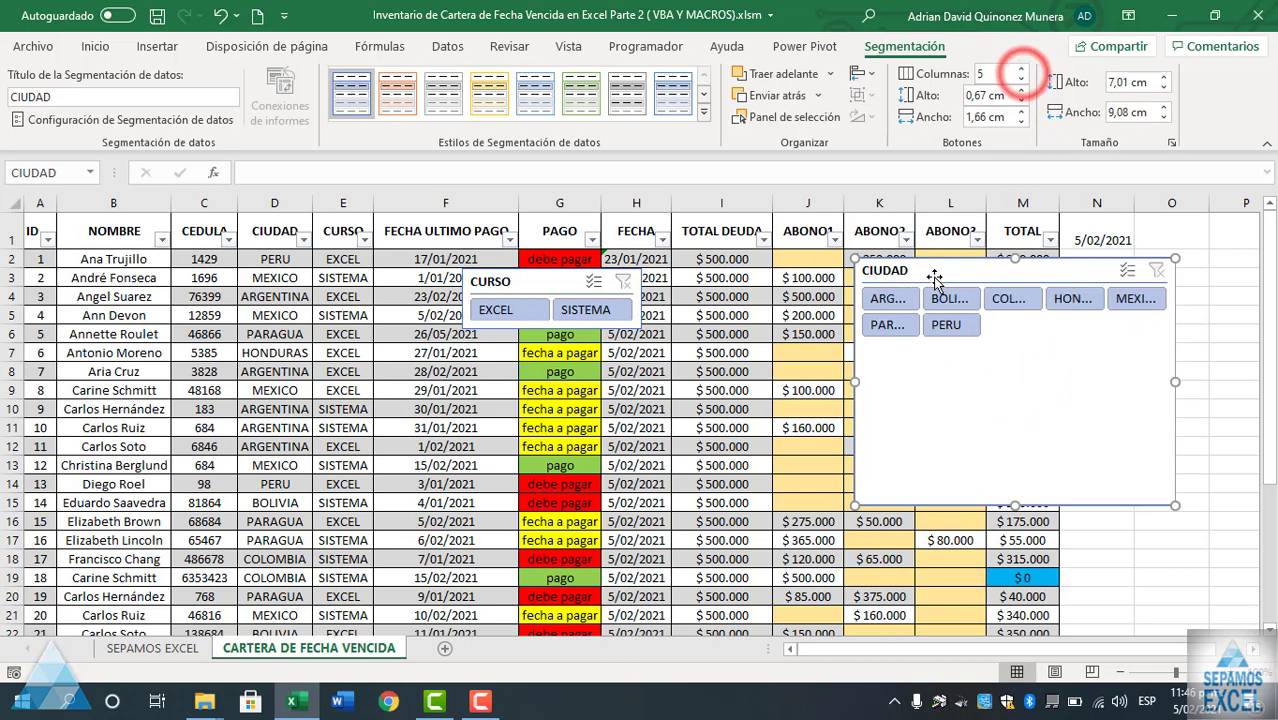
Step: Lay CIUDAD out at 7 columns in one short row, about 14,21 cm wide, and collapse the ribbon
drag(941, 270, 897, 266)
click(1021, 69)
click(1021, 69)
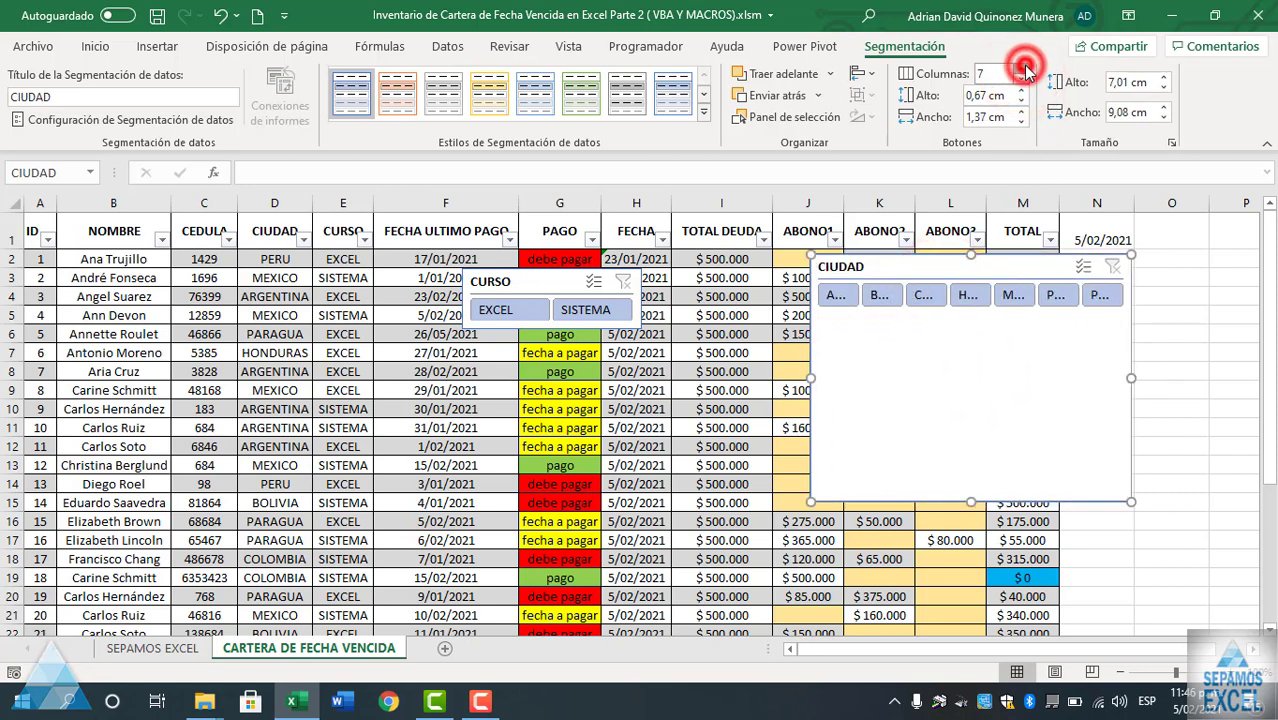
drag(1130, 379, 1218, 379)
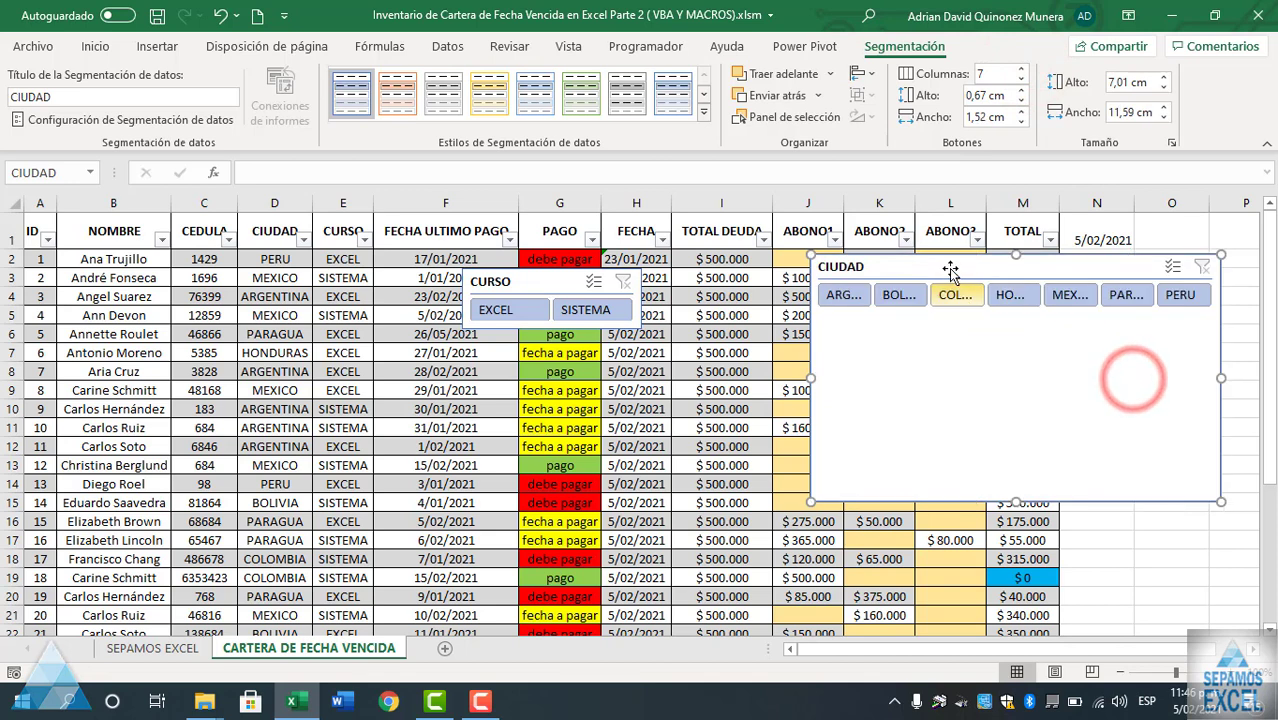
drag(1036, 266, 943, 266)
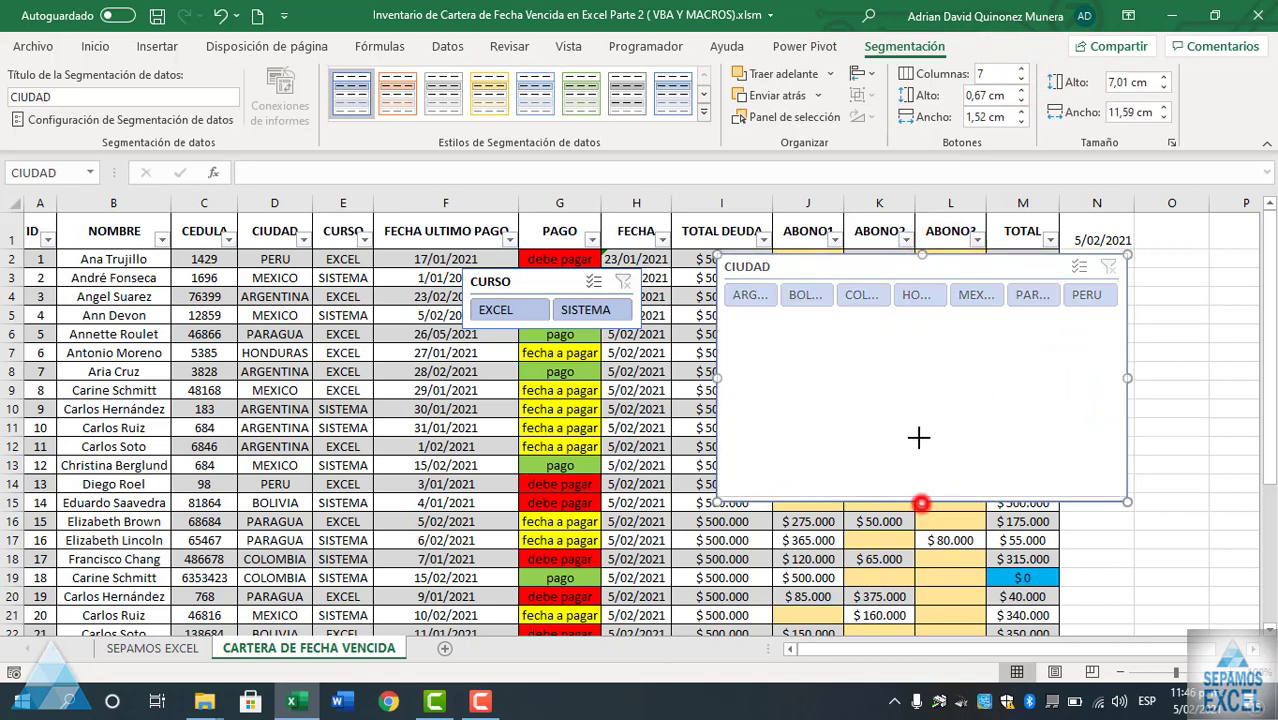
drag(922, 501, 920, 332)
drag(1127, 293, 1220, 293)
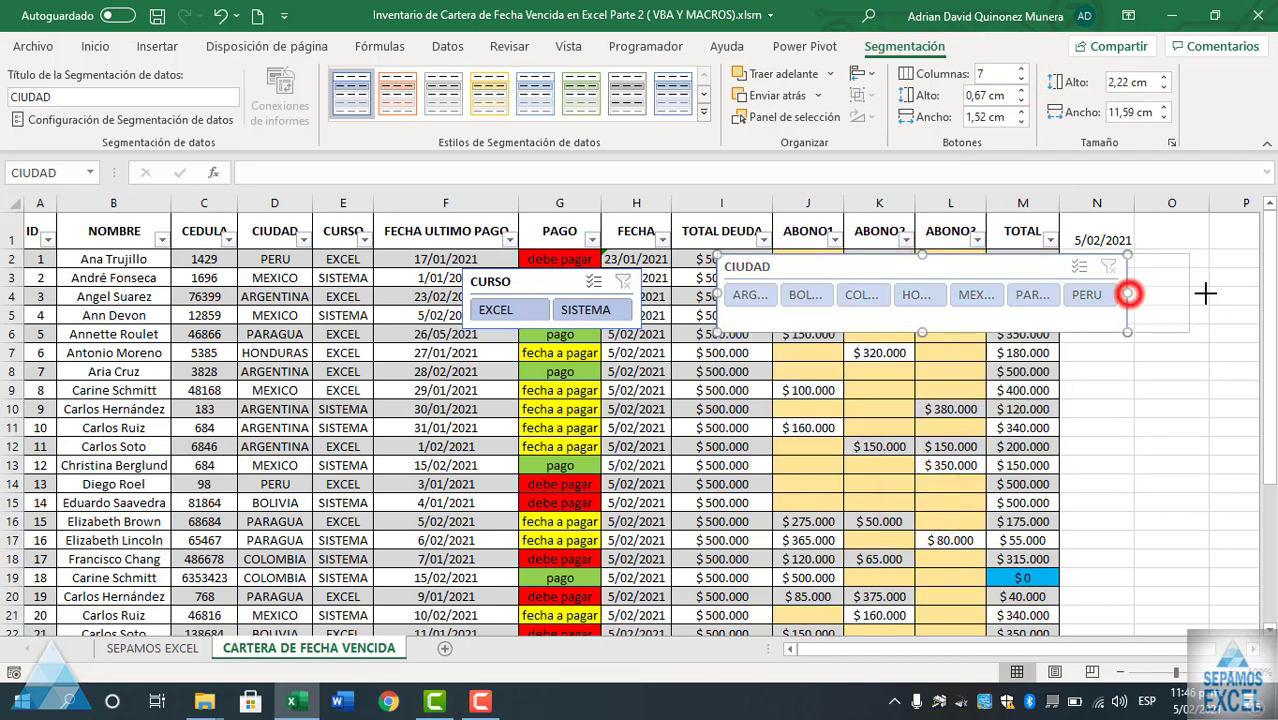
click(1267, 143)
Step: Move the CURSO slicer beside column N and reposition and widen the CIUDAD slicer
drag(799, 219, 457, 356)
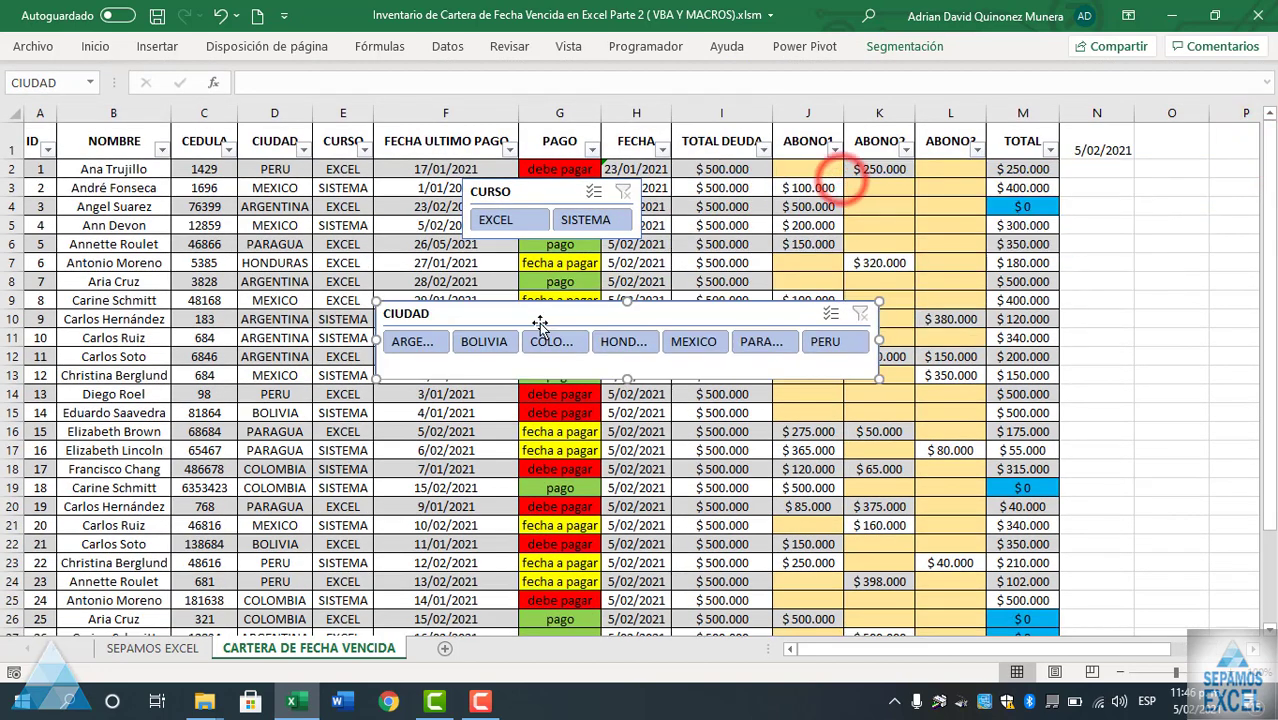
drag(880, 340, 951, 340)
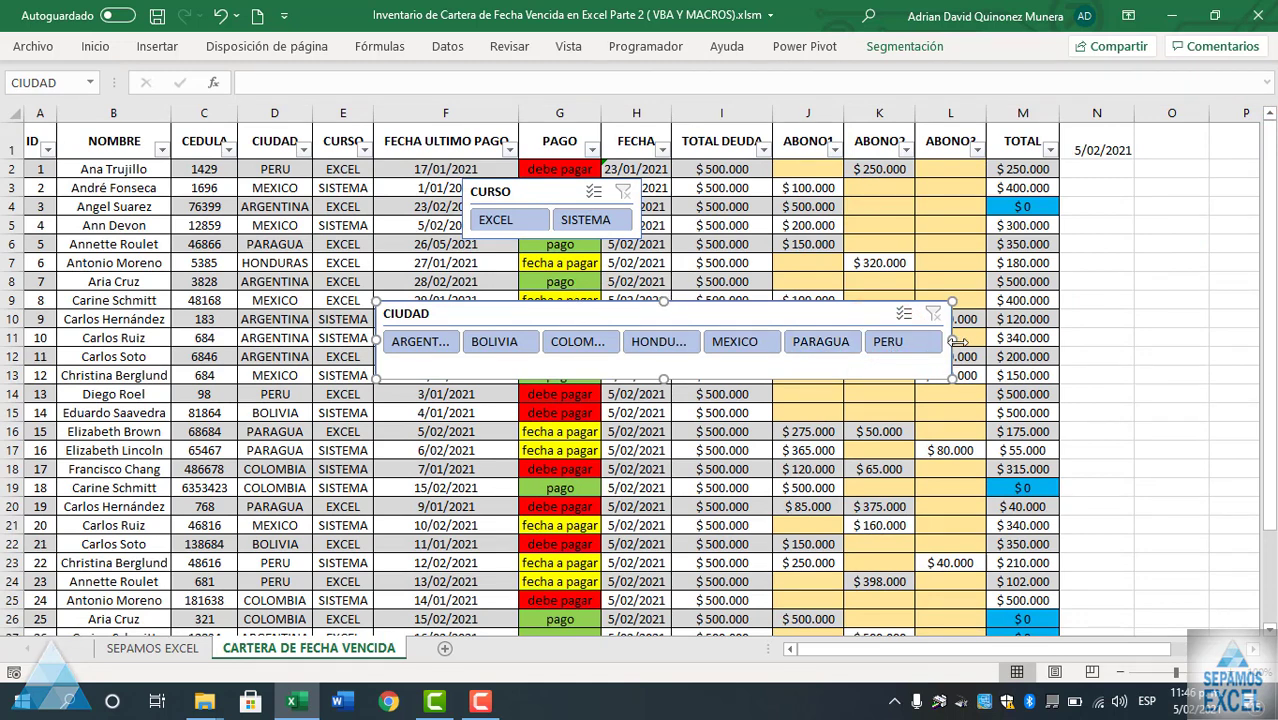
drag(957, 341, 1012, 341)
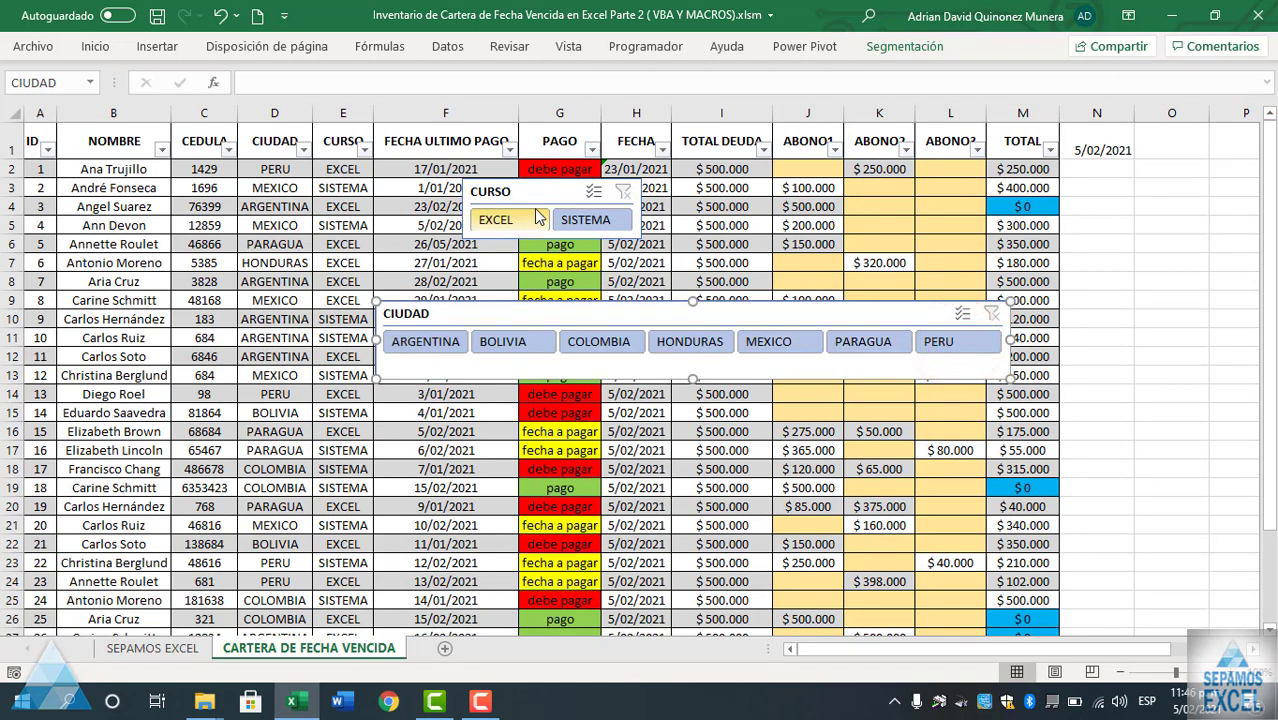
drag(550, 186, 1158, 206)
drag(1153, 179, 1145, 178)
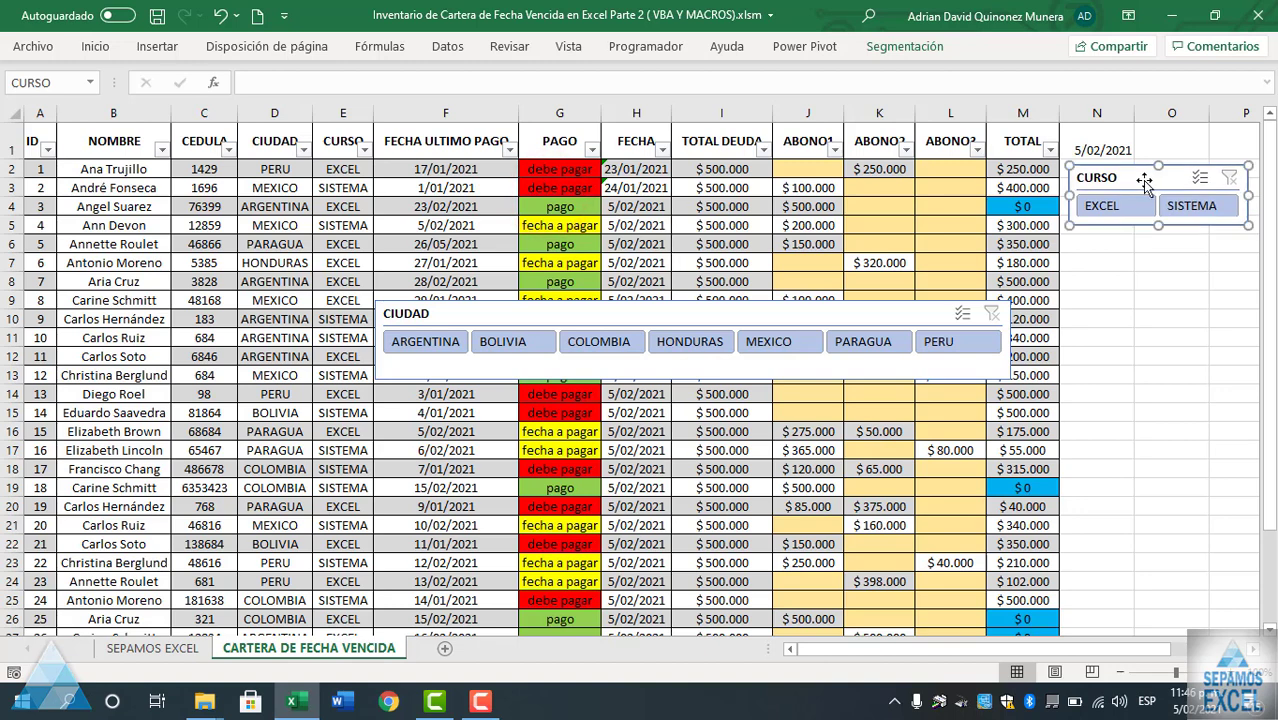
drag(735, 318, 914, 303)
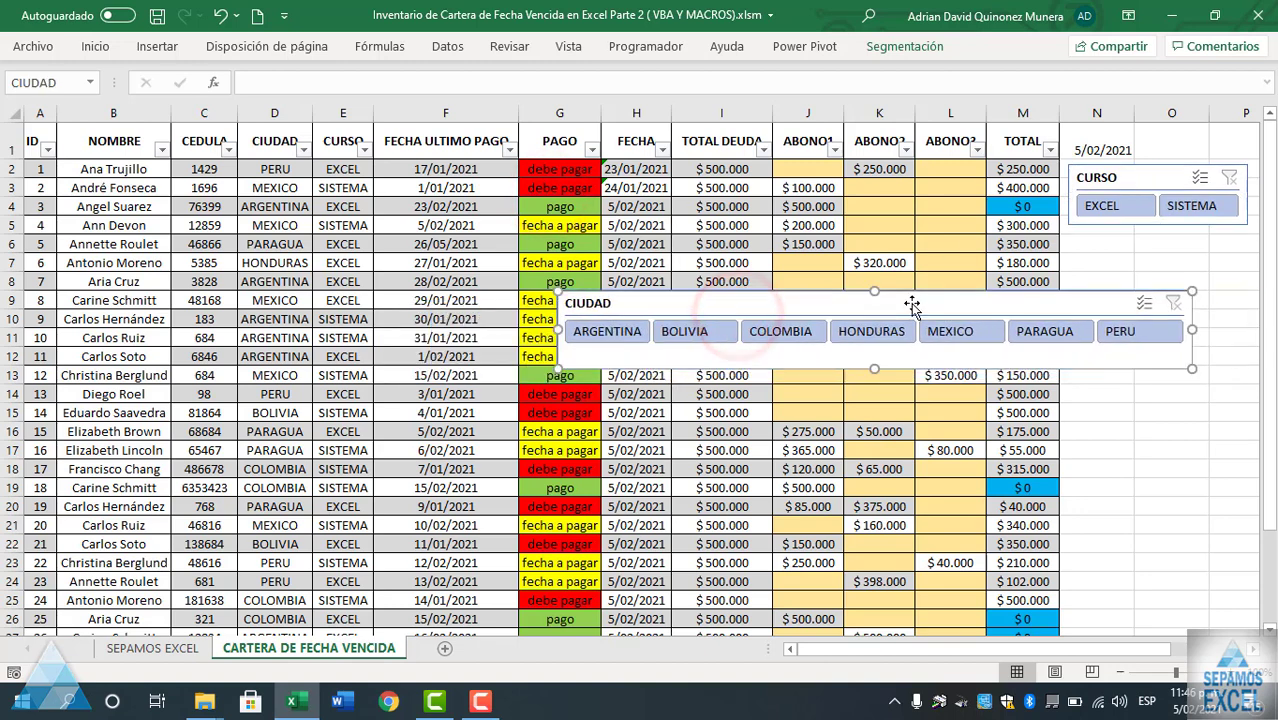
Step: Reduce the CIUDAD slicer to three columns and resize it so PERU shows
click(895, 47)
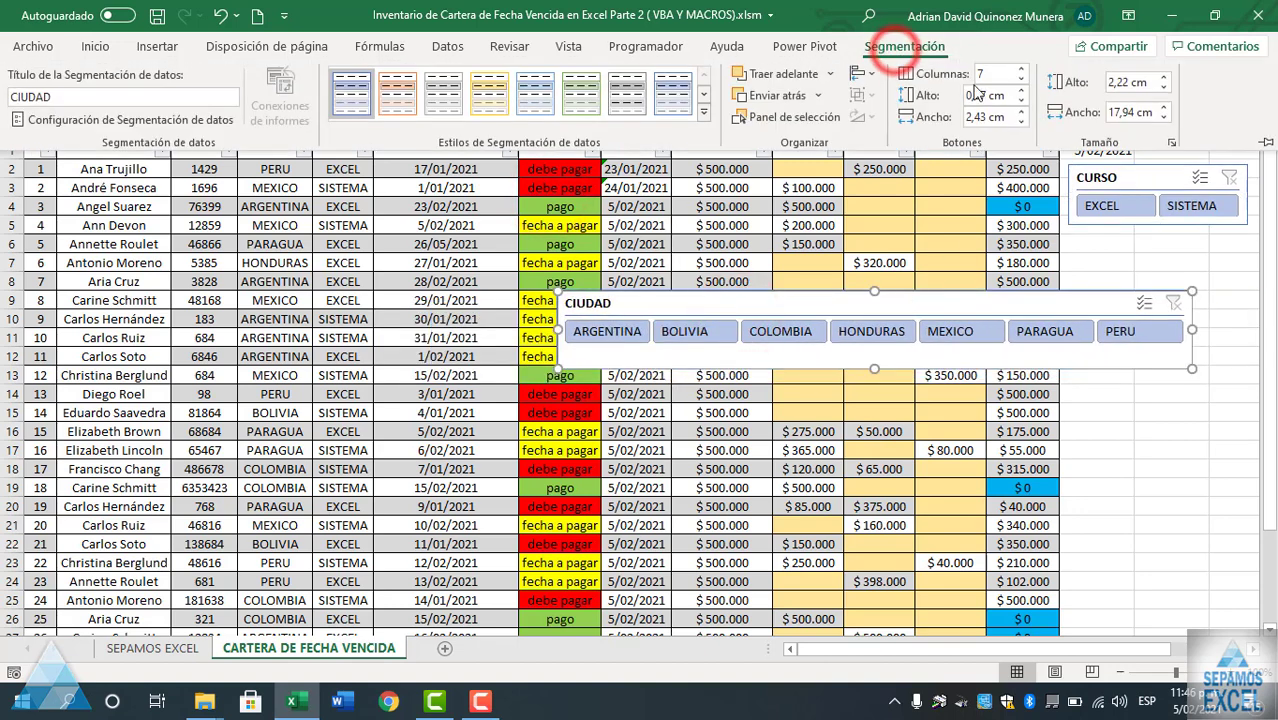
click(1021, 85)
click(1021, 85)
click(1021, 85)
click(1021, 85)
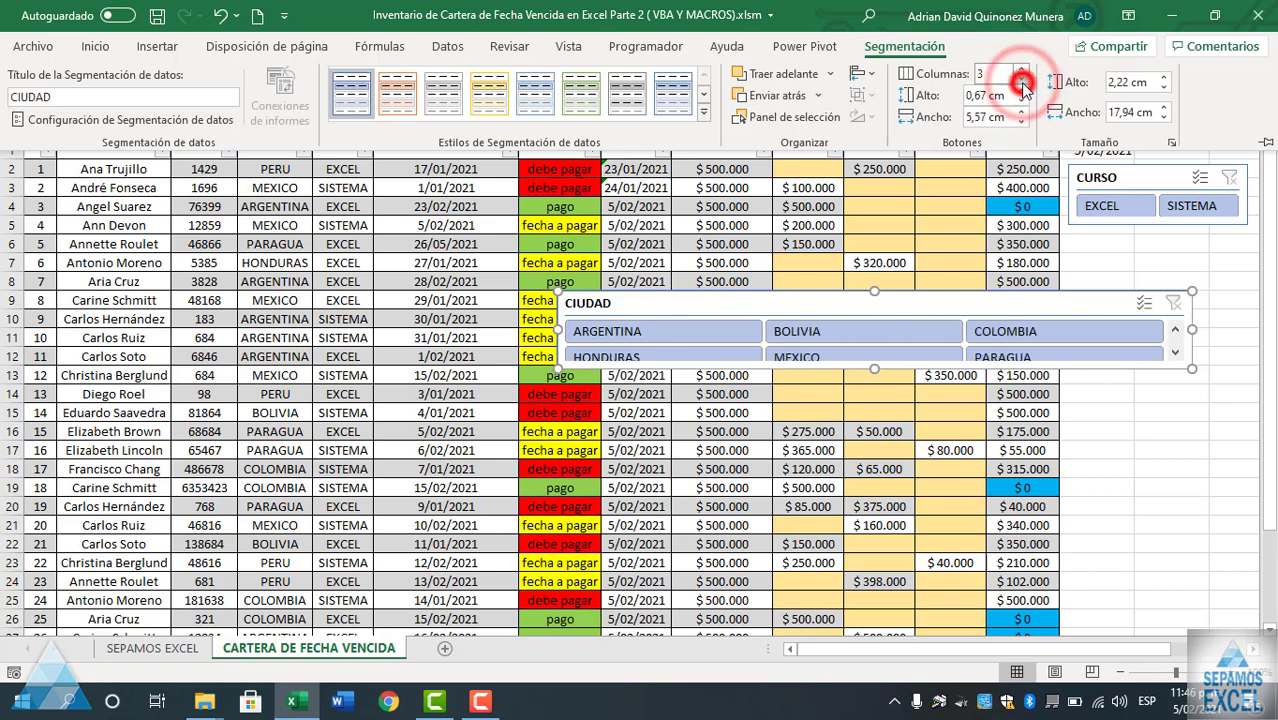
click(875, 368)
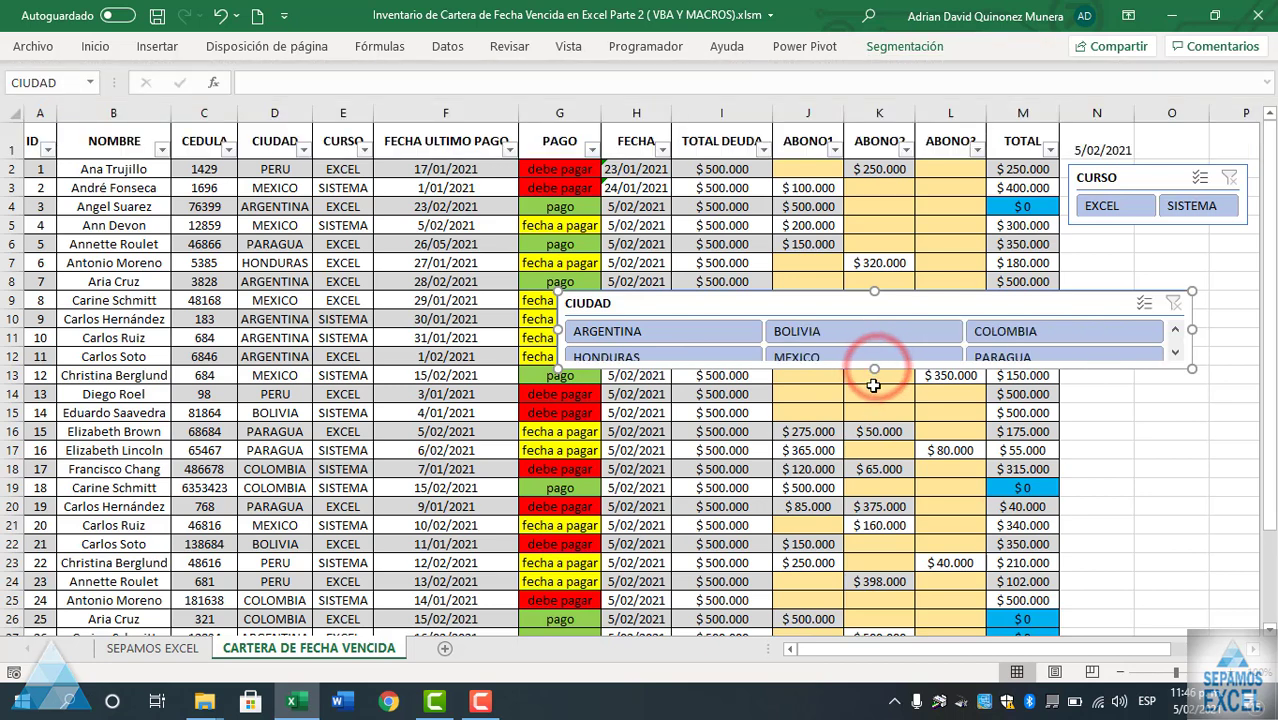
drag(875, 368, 875, 414)
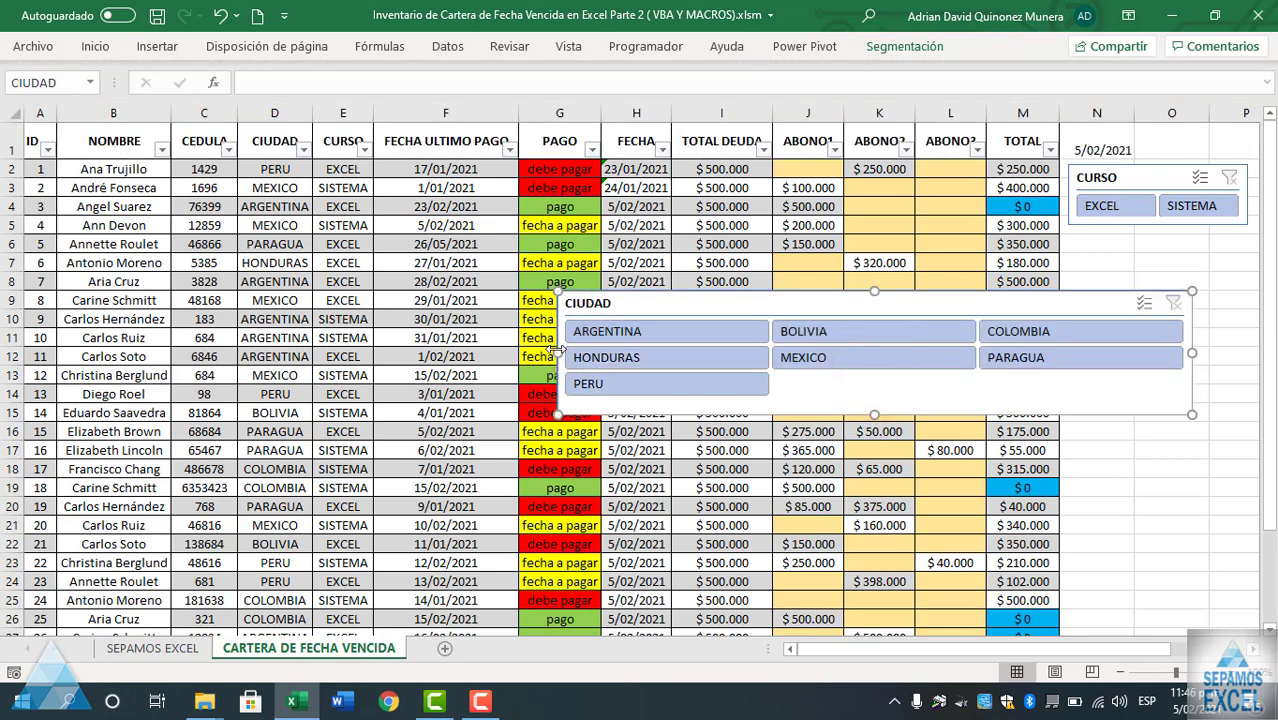
drag(557, 353, 730, 353)
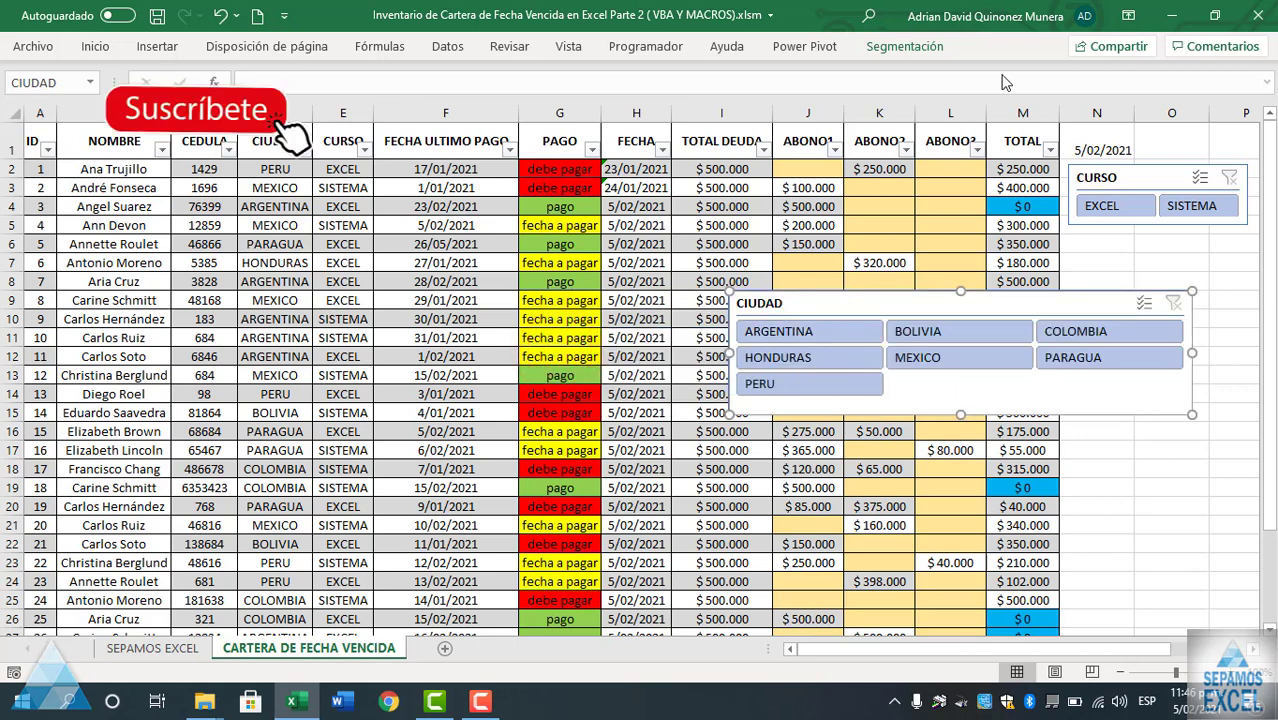
Step: Set CIUDAD to 2 columns, resize it to fit all cities, and place it under CURSO
click(904, 46)
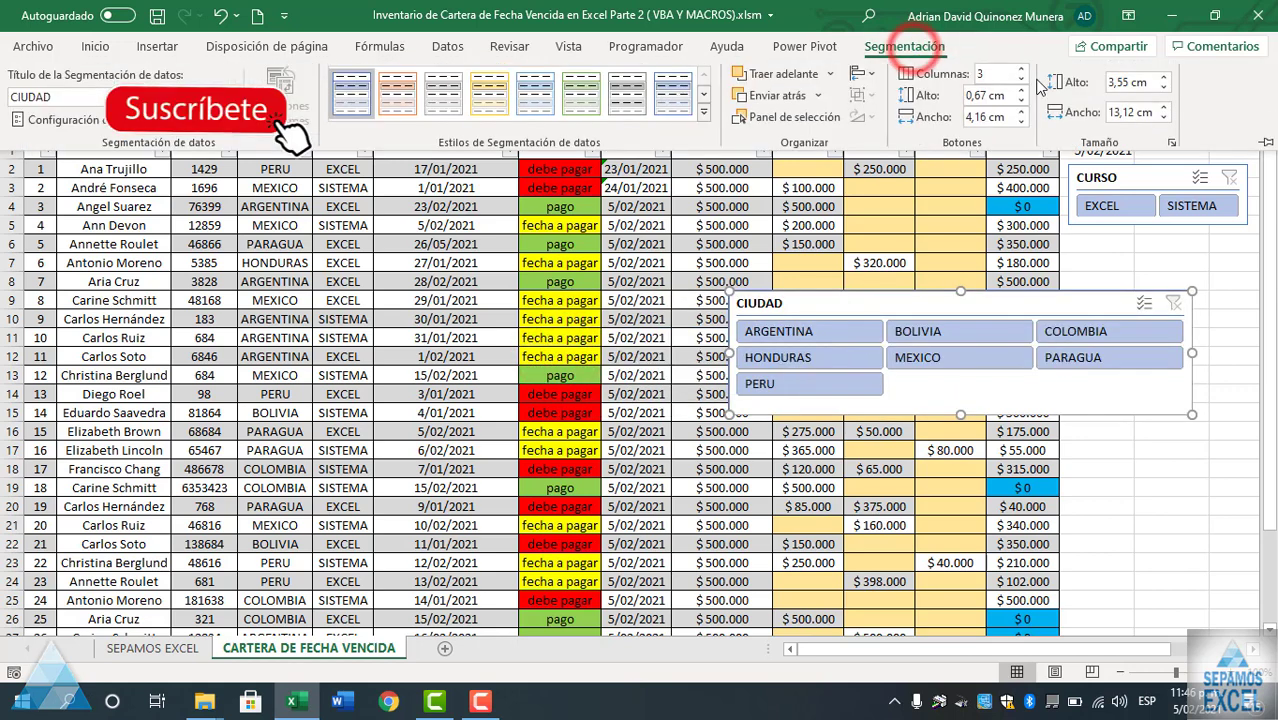
click(1020, 80)
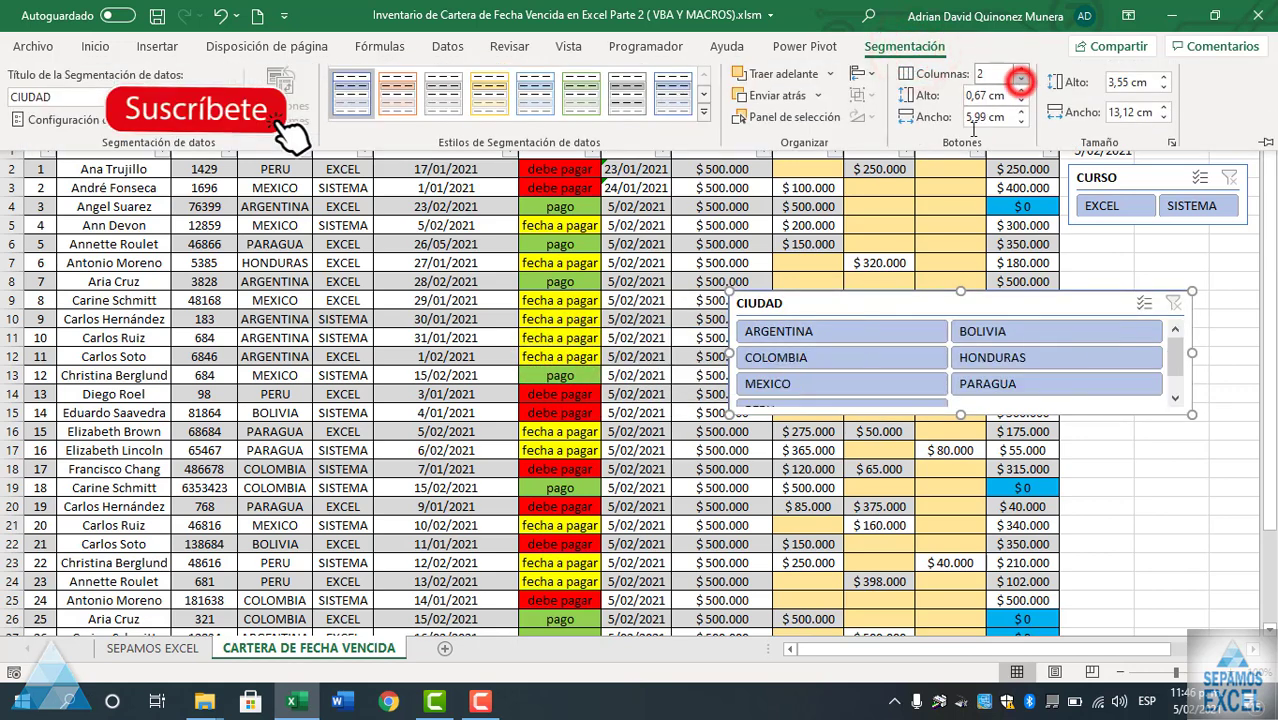
click(736, 358)
drag(736, 358, 918, 355)
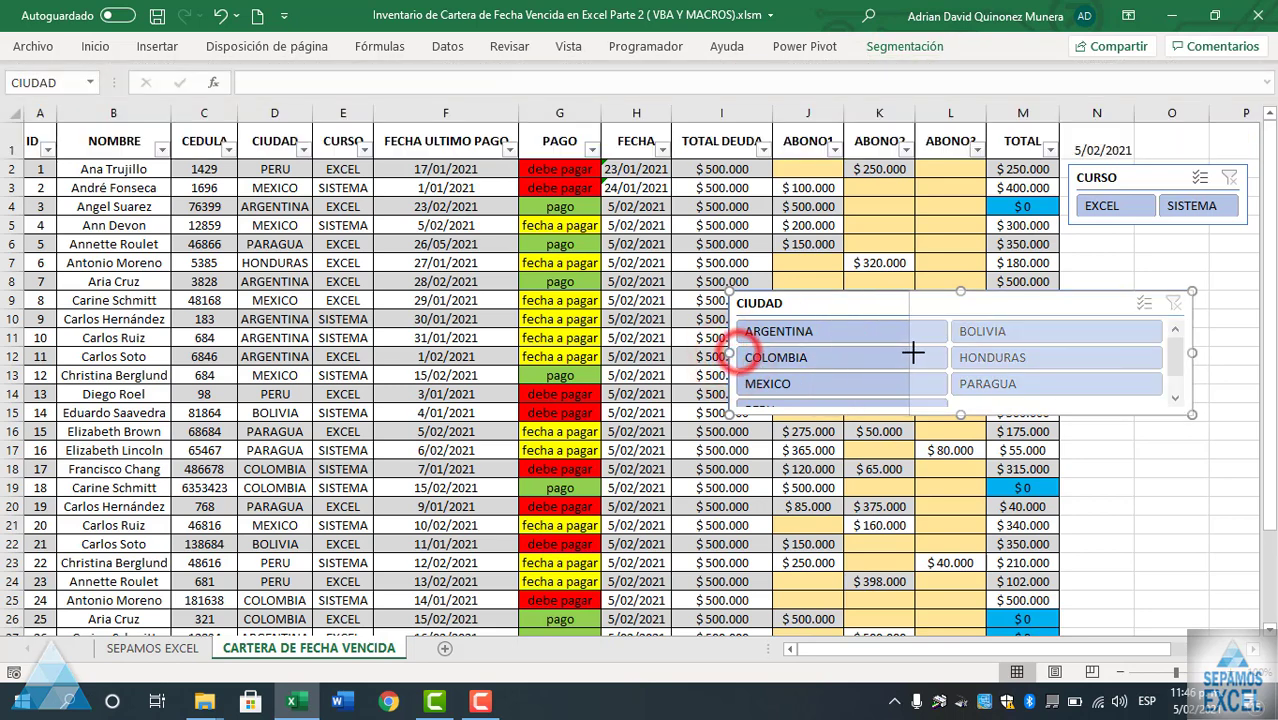
drag(1055, 415, 1055, 462)
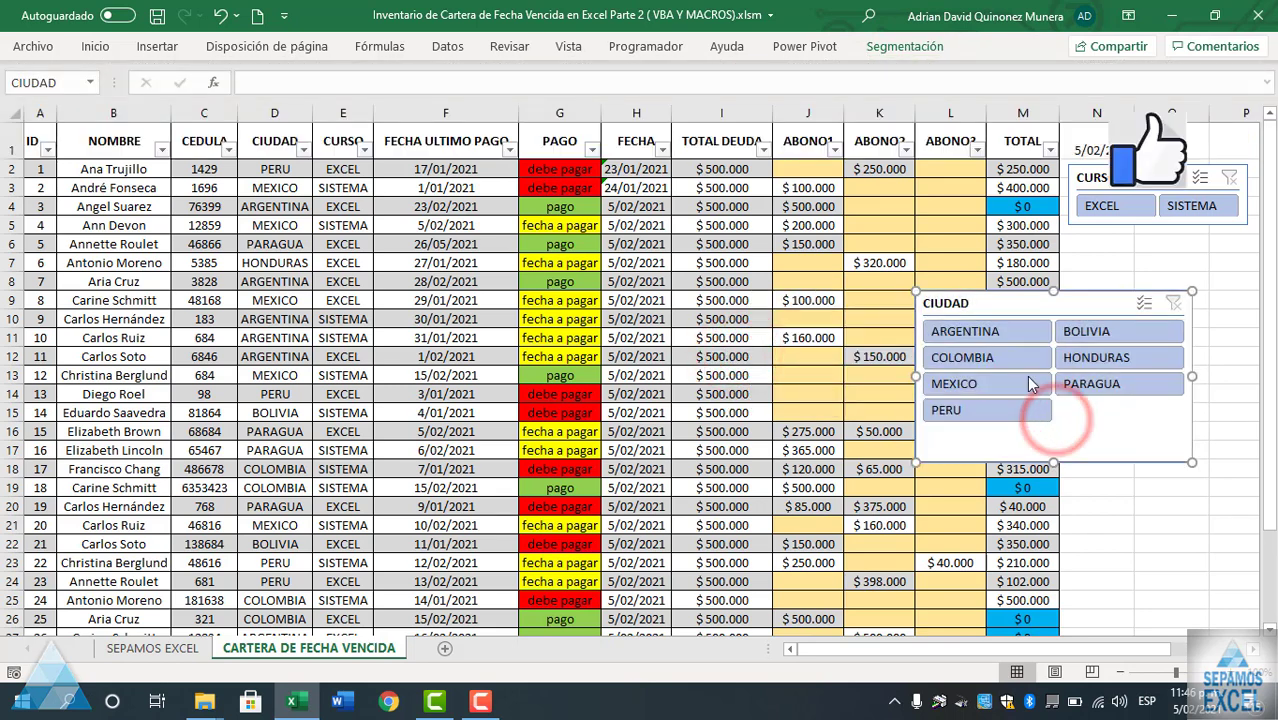
mouse_move(1012, 300)
mouse_down()
mouse_move(1150, 273)
mouse_move(1066, 252)
mouse_up()
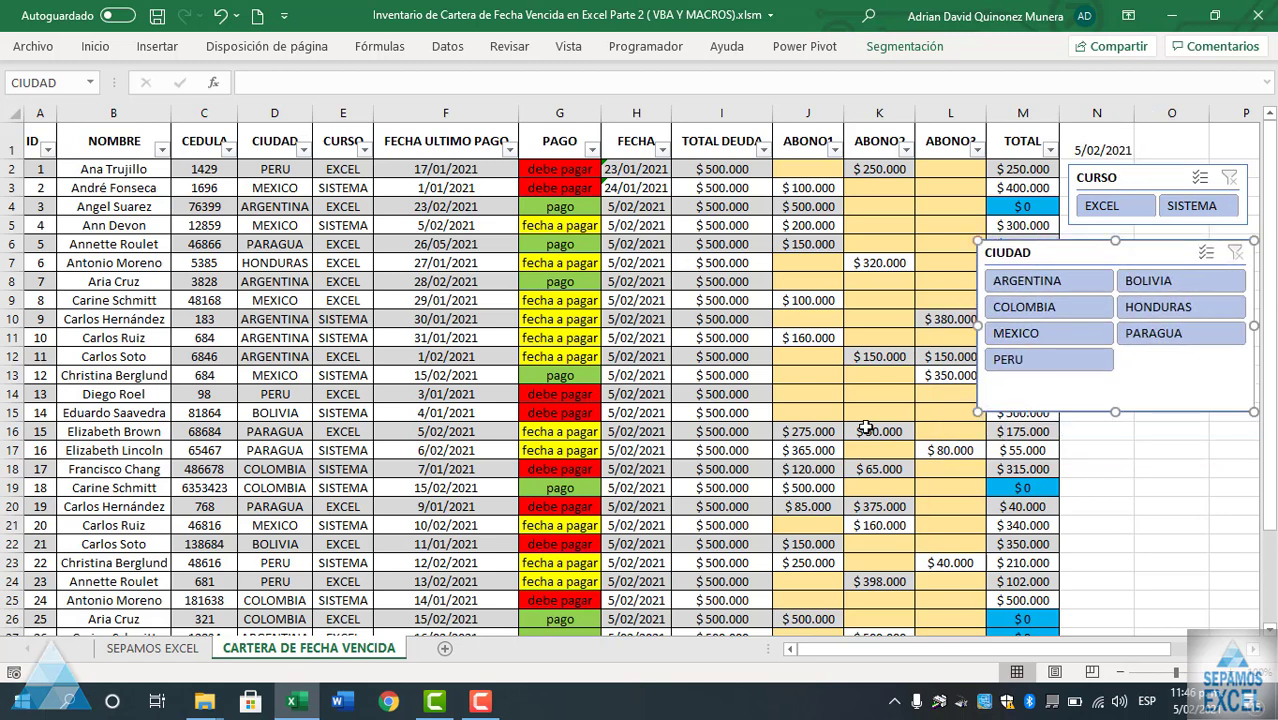
click(1118, 499)
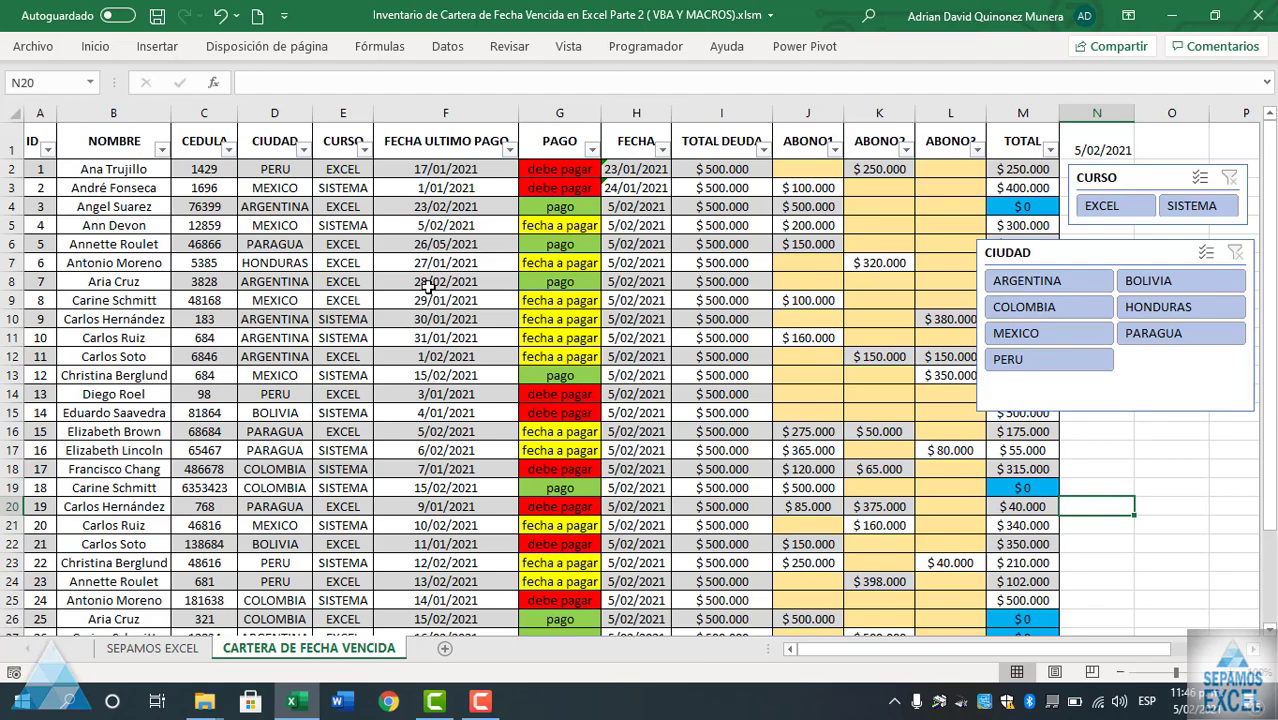
Step: Shorten and reposition the CIUDAD slicer, and filter Tabla1 to EXCEL for a $3.614.000 total
scroll(428, 290, down, 5)
scroll(468, 320, up, 3)
scroll(468, 320, up, 2)
click(1087, 411)
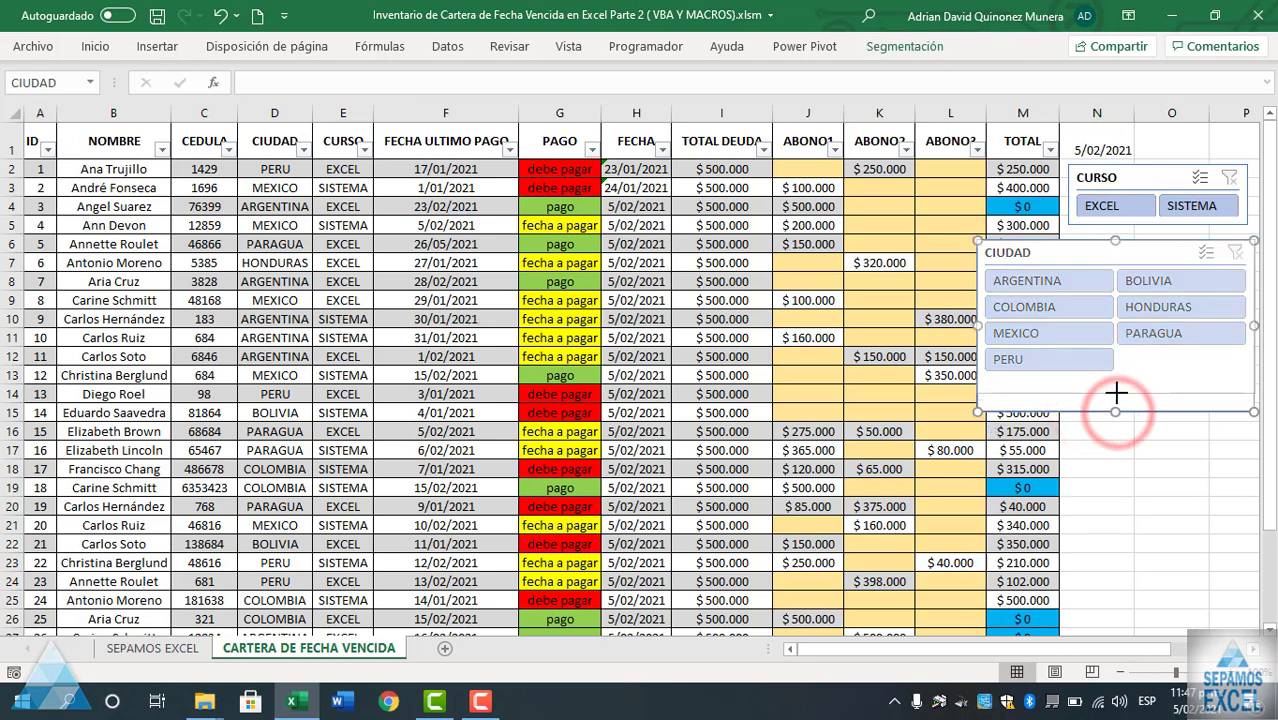
drag(1117, 410, 1117, 393)
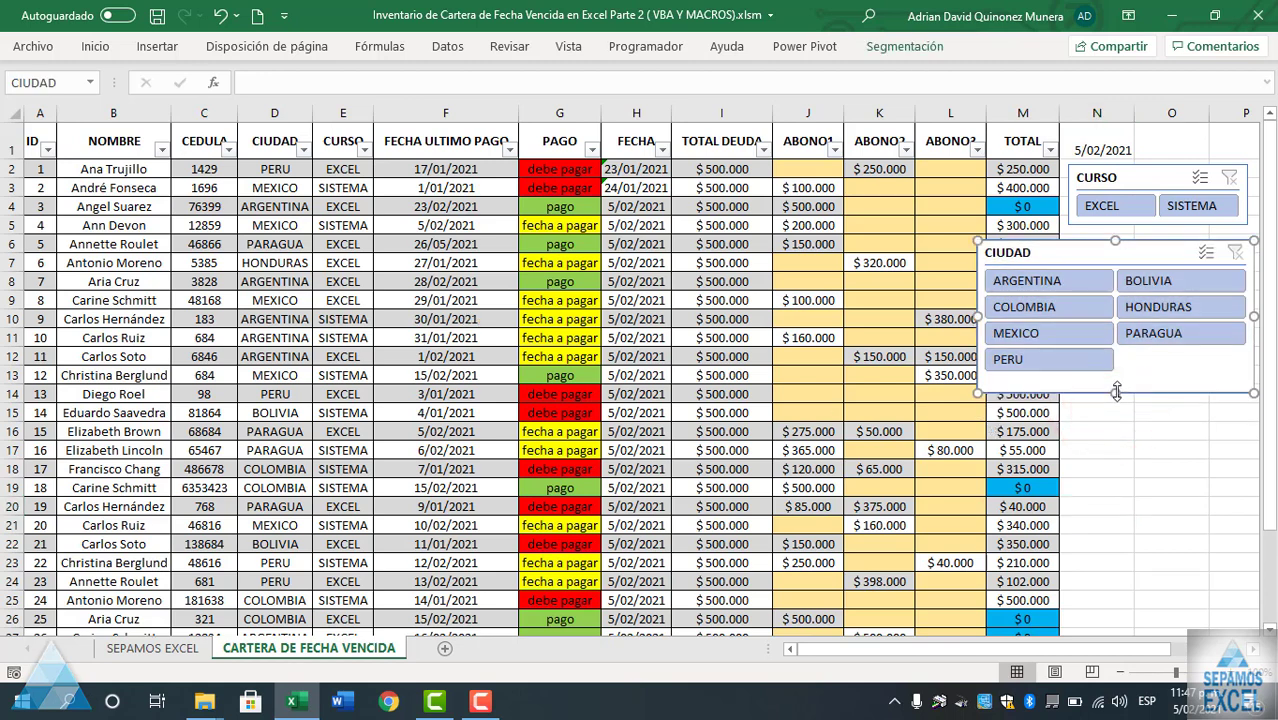
click(1110, 218)
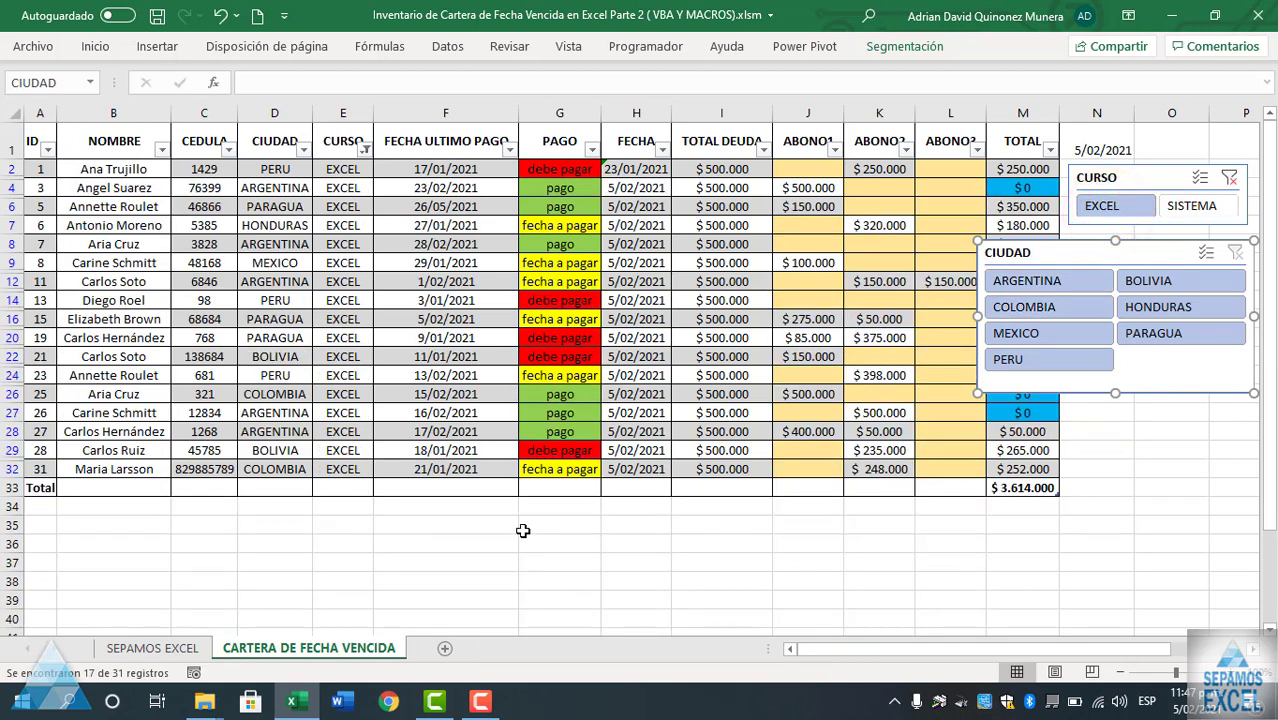
mouse_move(1075, 253)
mouse_down()
mouse_move(1068, 319)
mouse_move(1168, 189)
mouse_up()
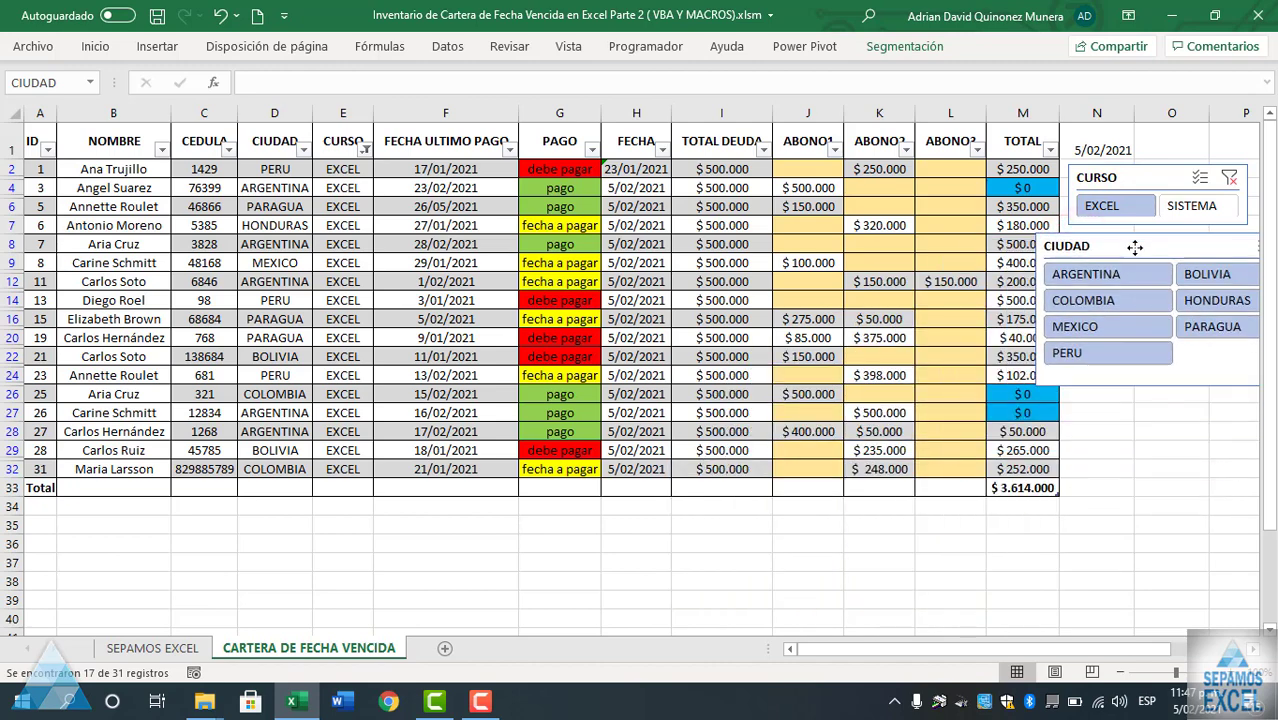
click(1115, 677)
Step: Align the CIUDAD slicer under CURSO and autofit column H so every FECHA date shows
drag(1030, 240, 1070, 236)
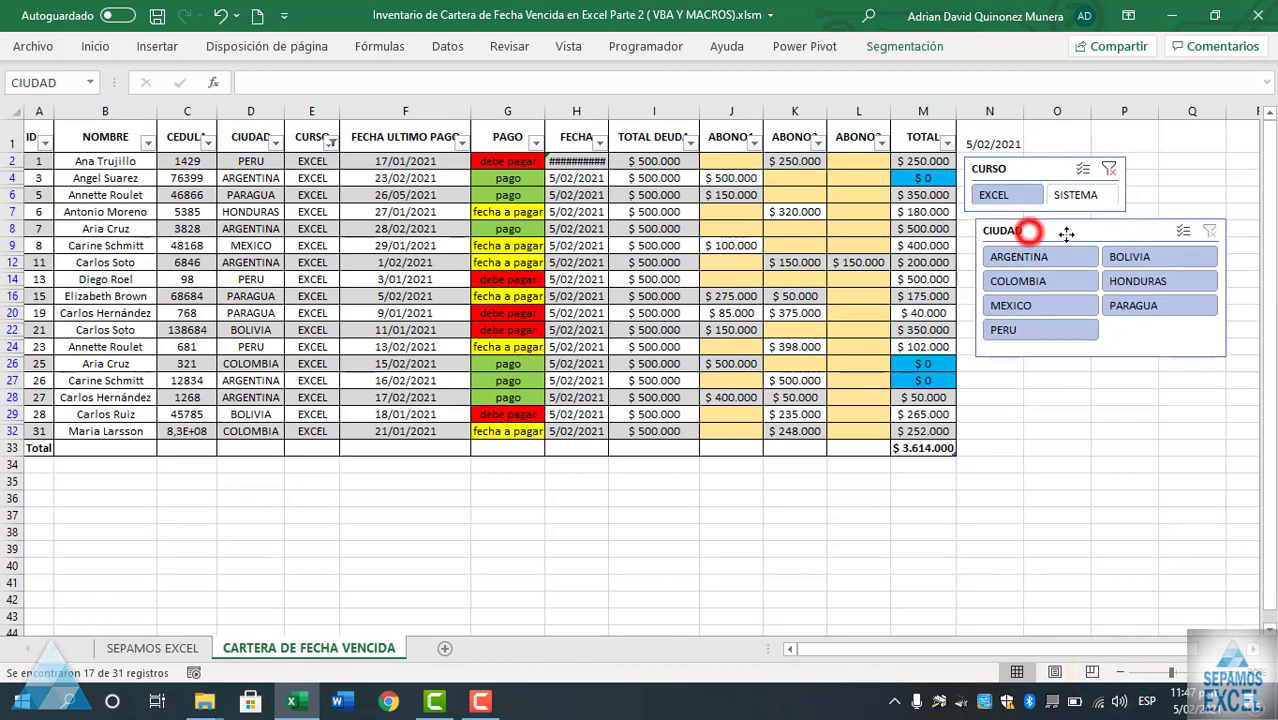
drag(993, 170, 1033, 170)
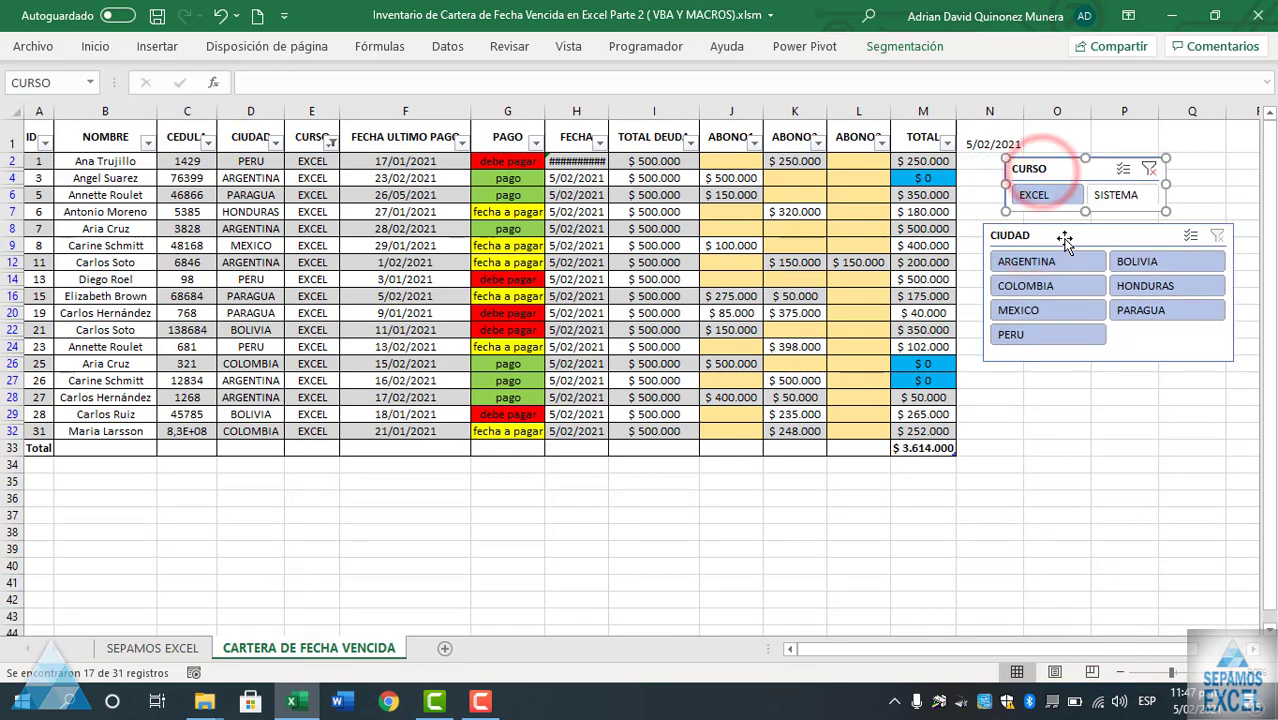
drag(1066, 238, 1054, 236)
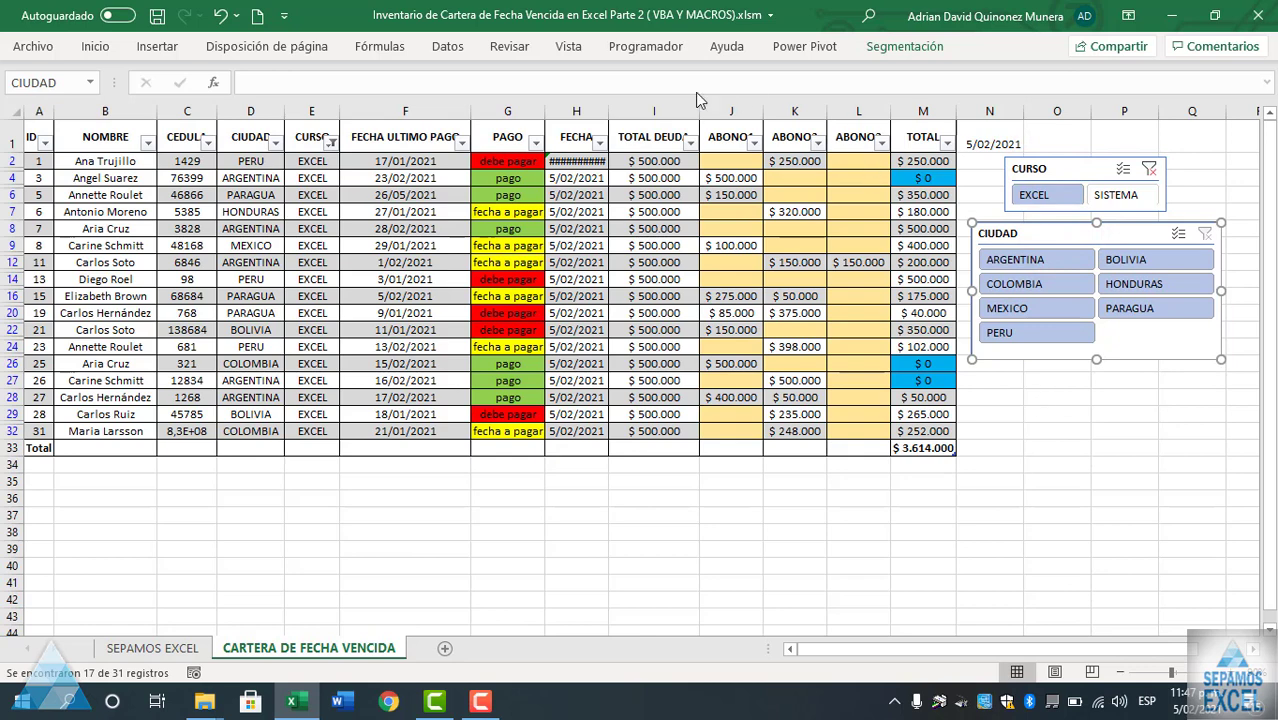
double_click(609, 110)
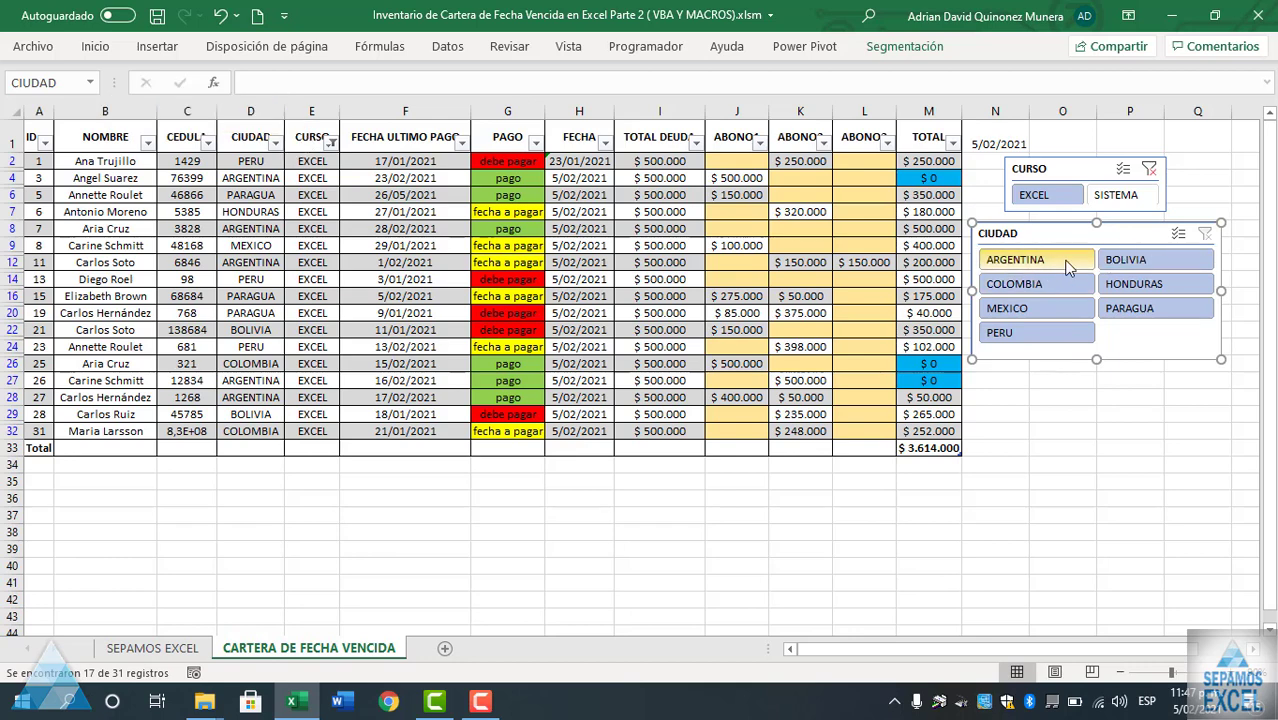
Step: Filter by ARGENTINA, BOLIVIA, then PERU, clearing between each, then clear city and course filters
click(1063, 265)
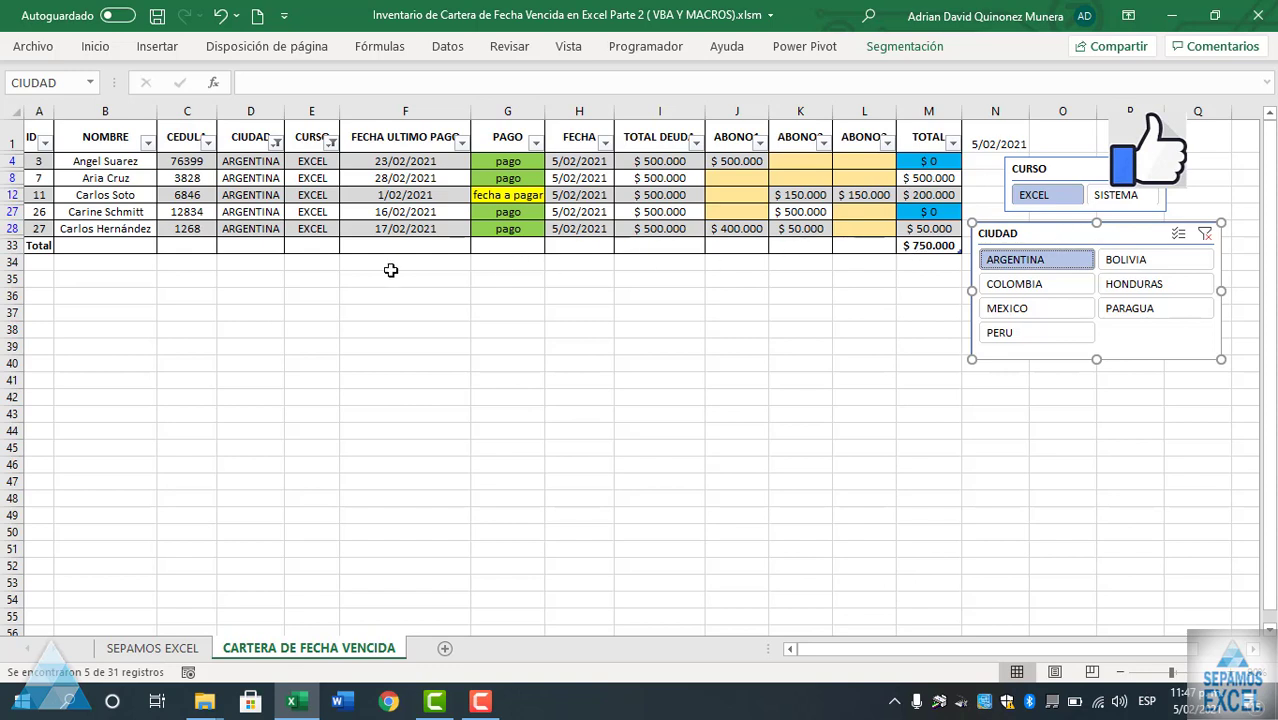
drag(108, 161, 105, 228)
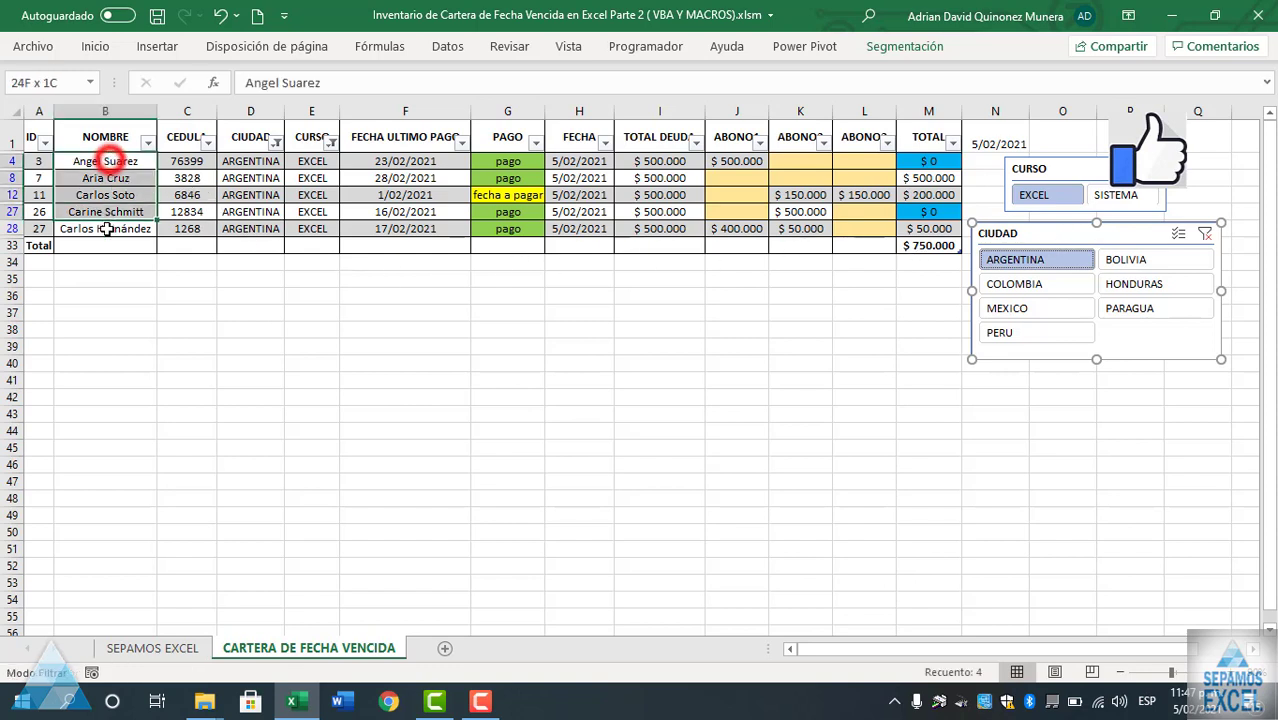
click(812, 367)
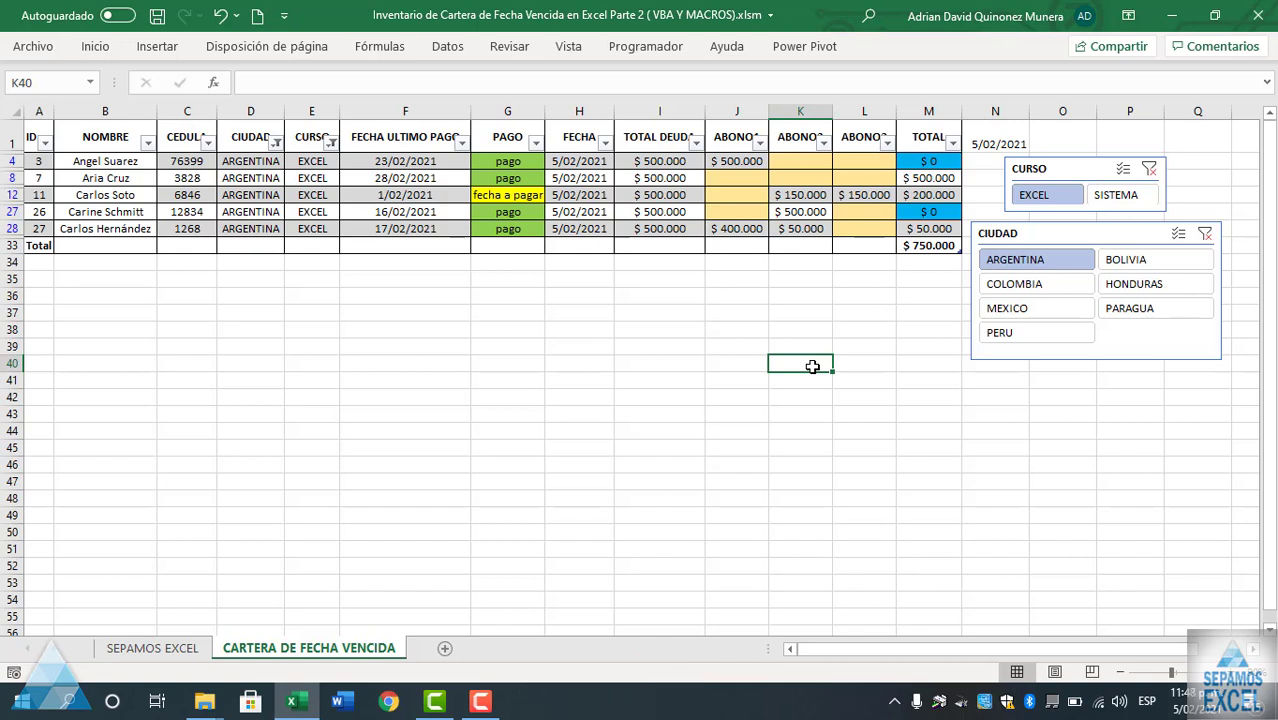
click(1205, 233)
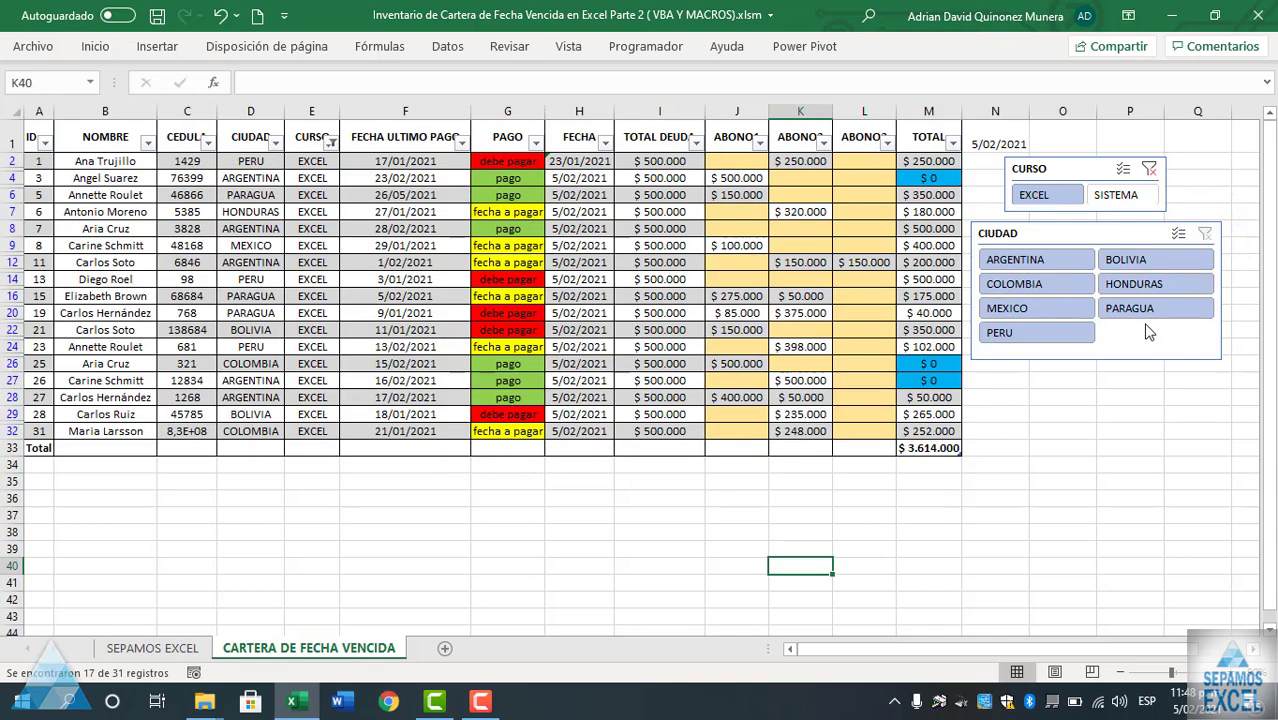
click(1135, 265)
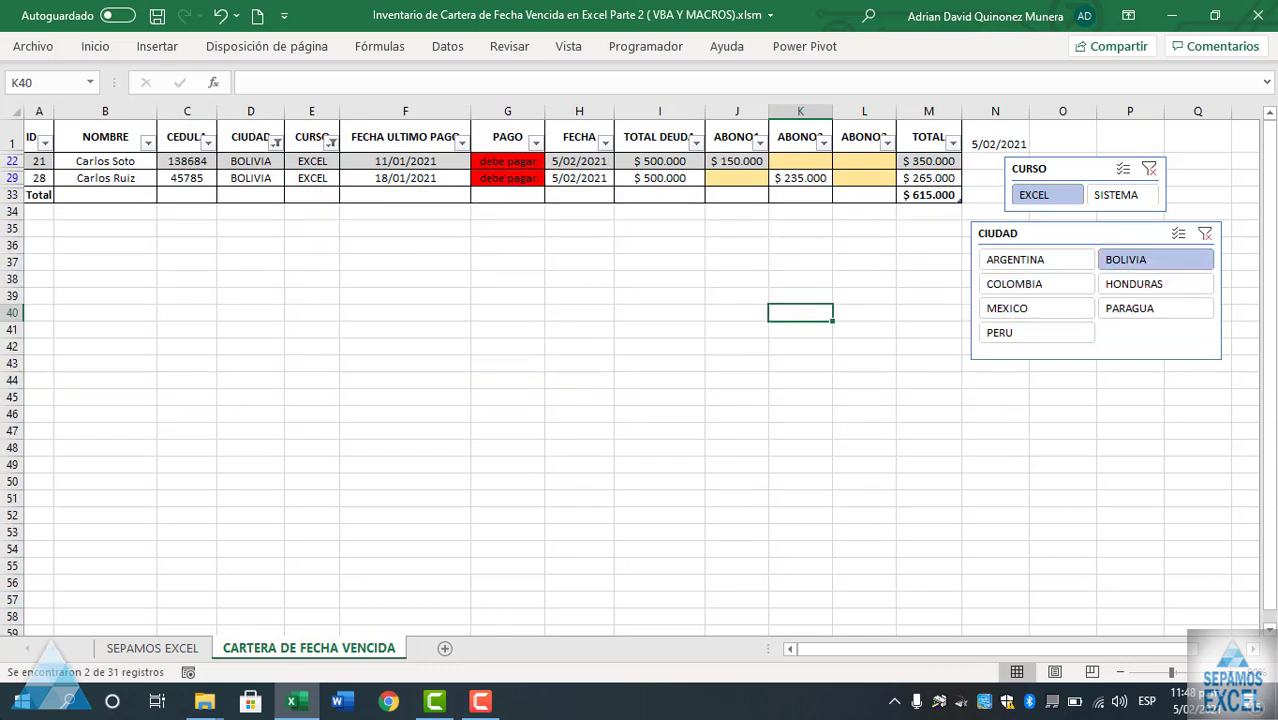
click(1205, 234)
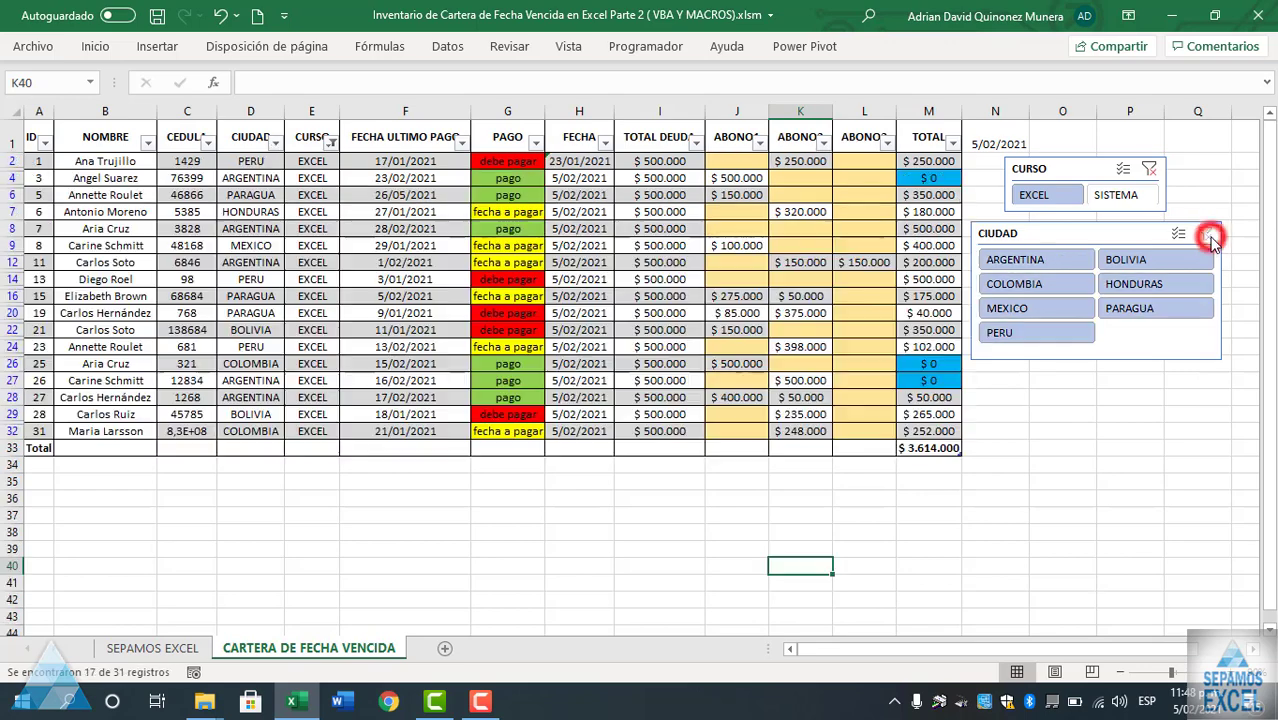
click(1043, 343)
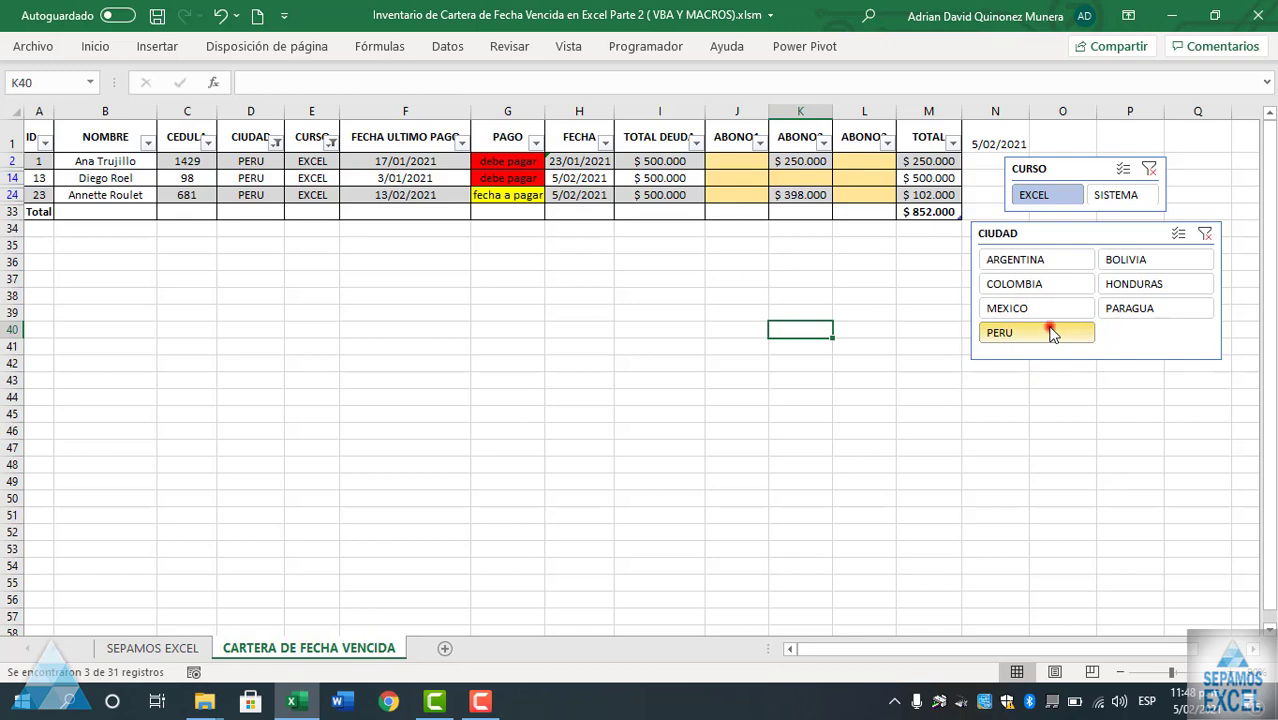
click(1205, 235)
click(1149, 170)
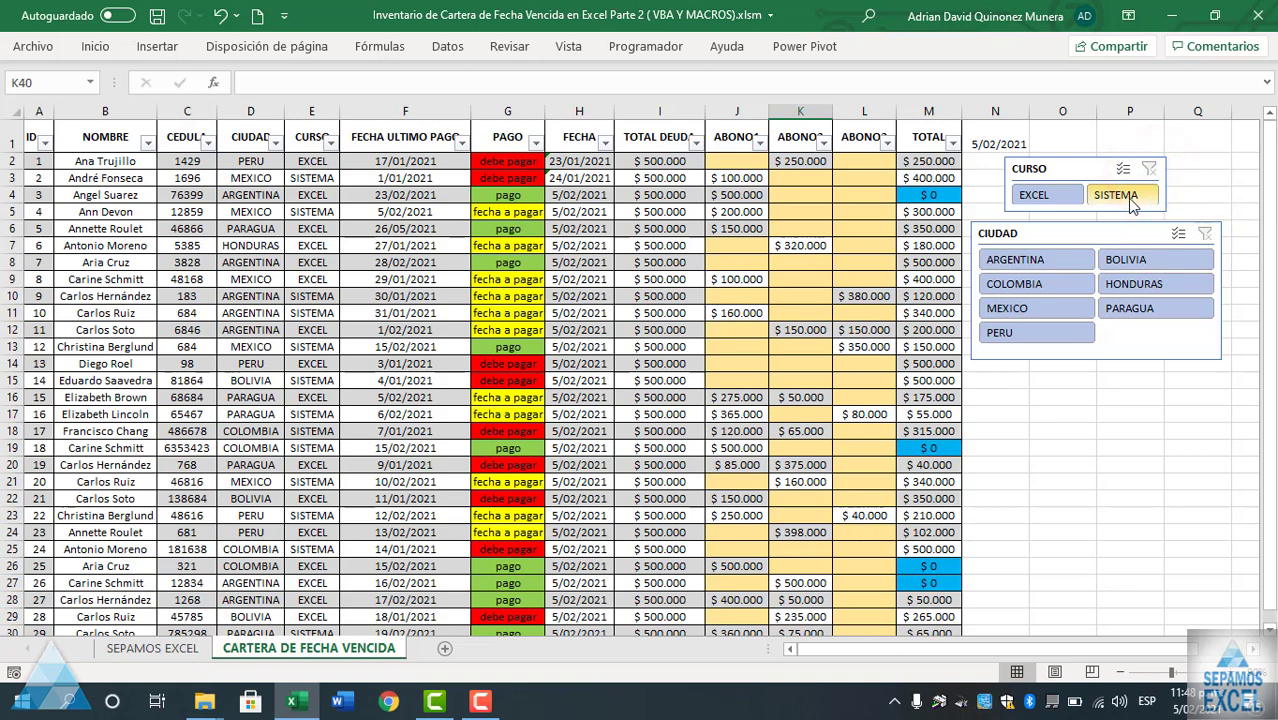
Step: Choose SISTEMA in the CURSO slicer, leaving 14 debtors totalling $3.295.000
click(1131, 201)
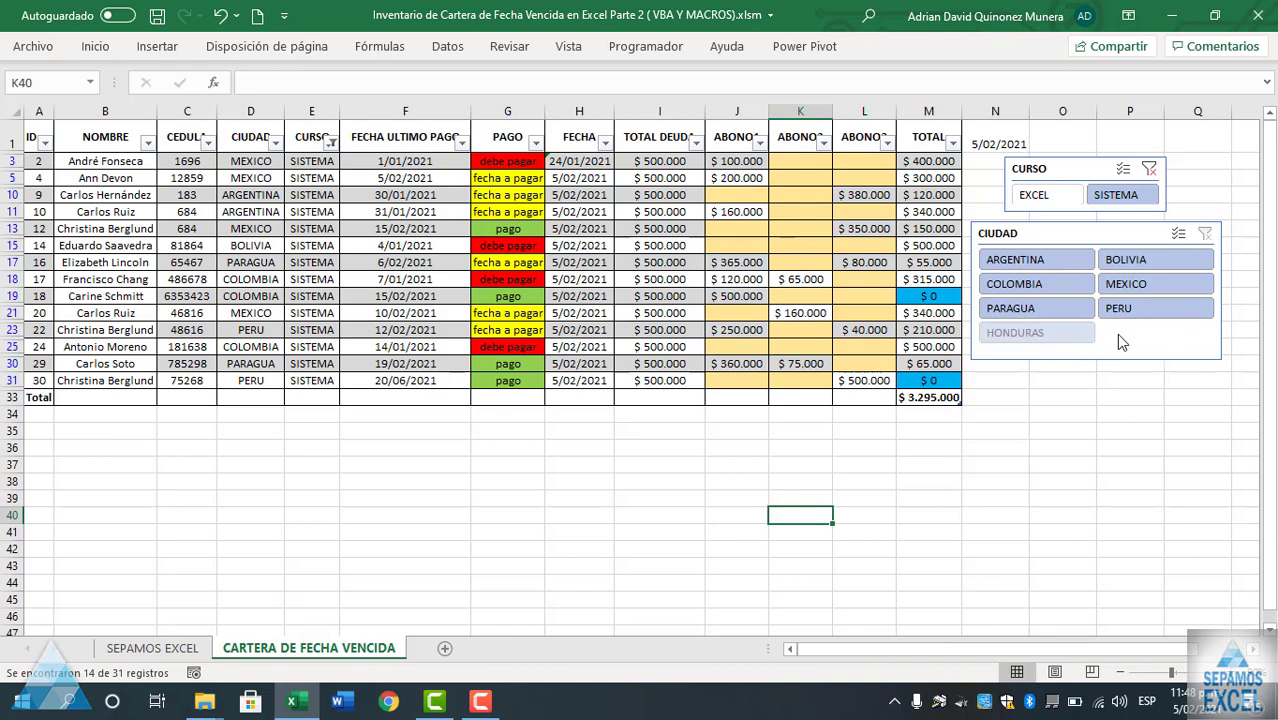
click(950, 399)
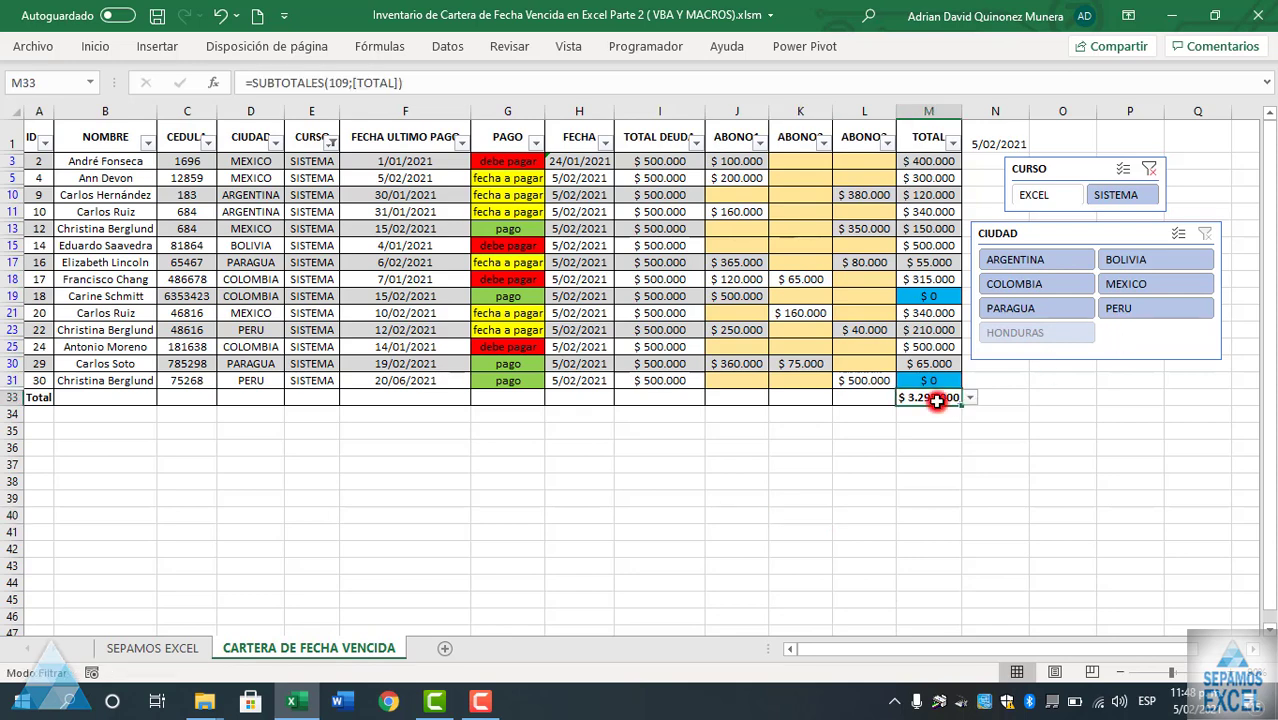
click(968, 399)
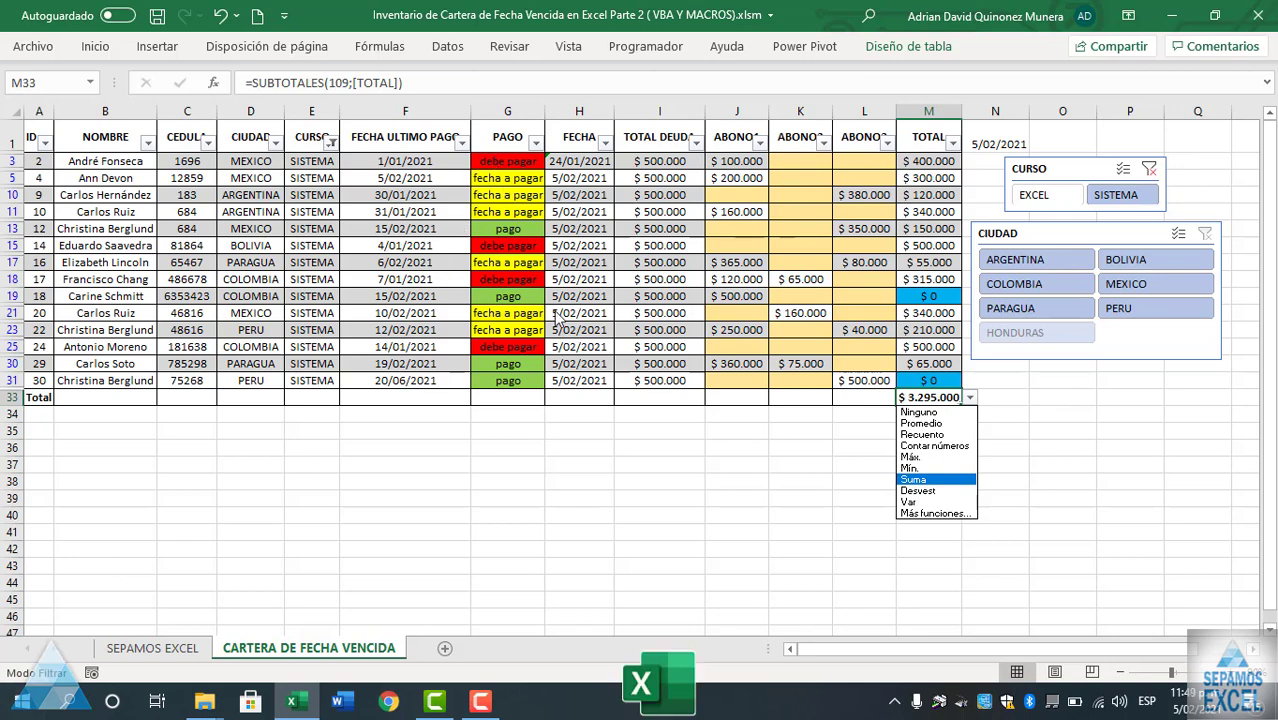
key(Escape)
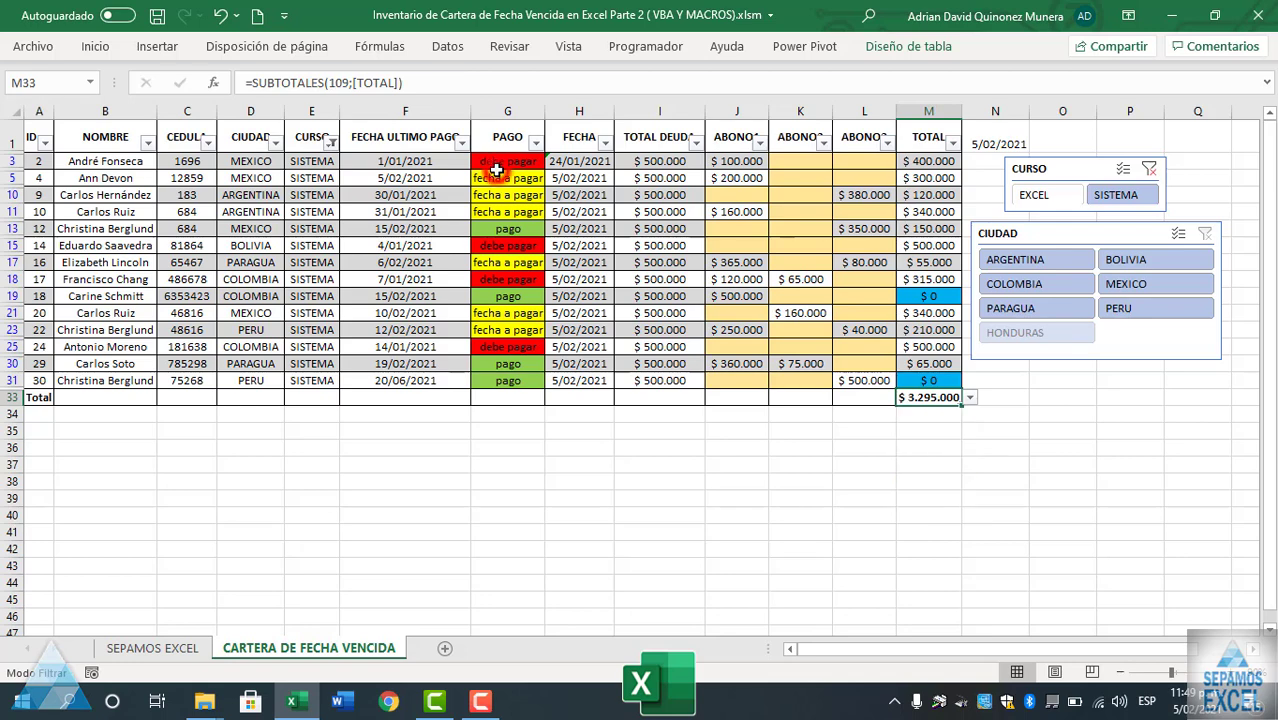
click(562, 226)
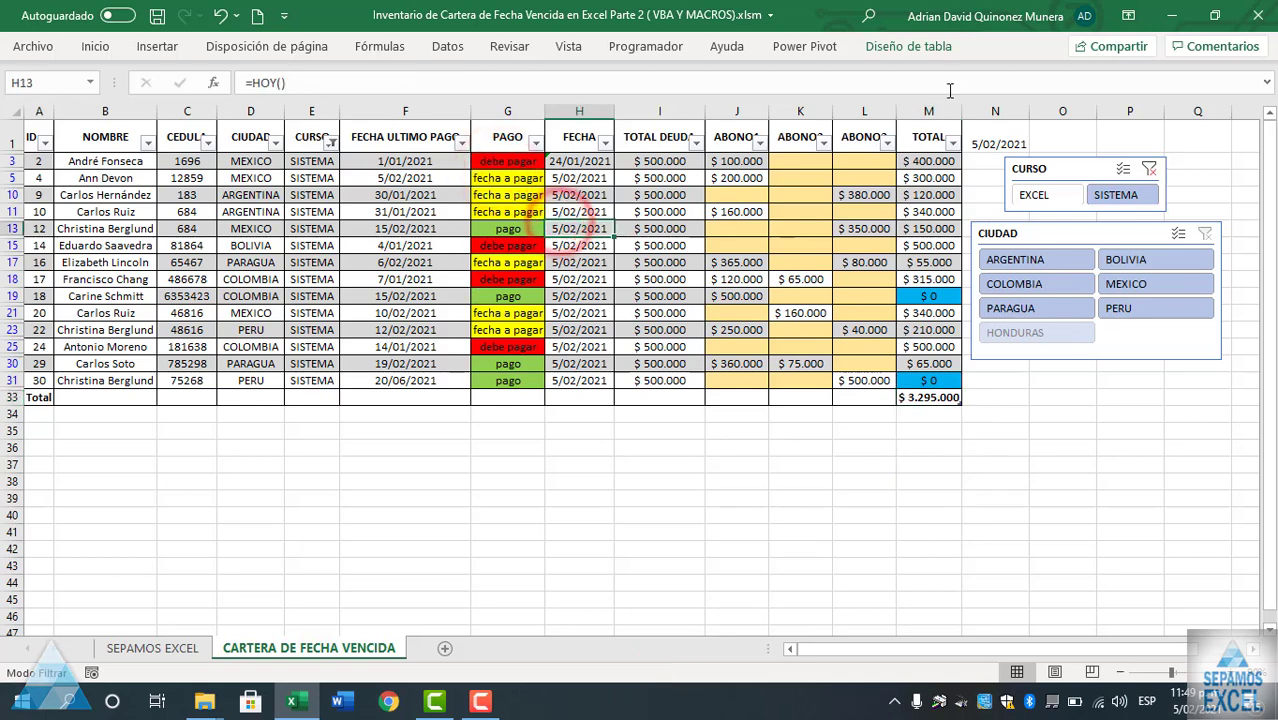
click(922, 52)
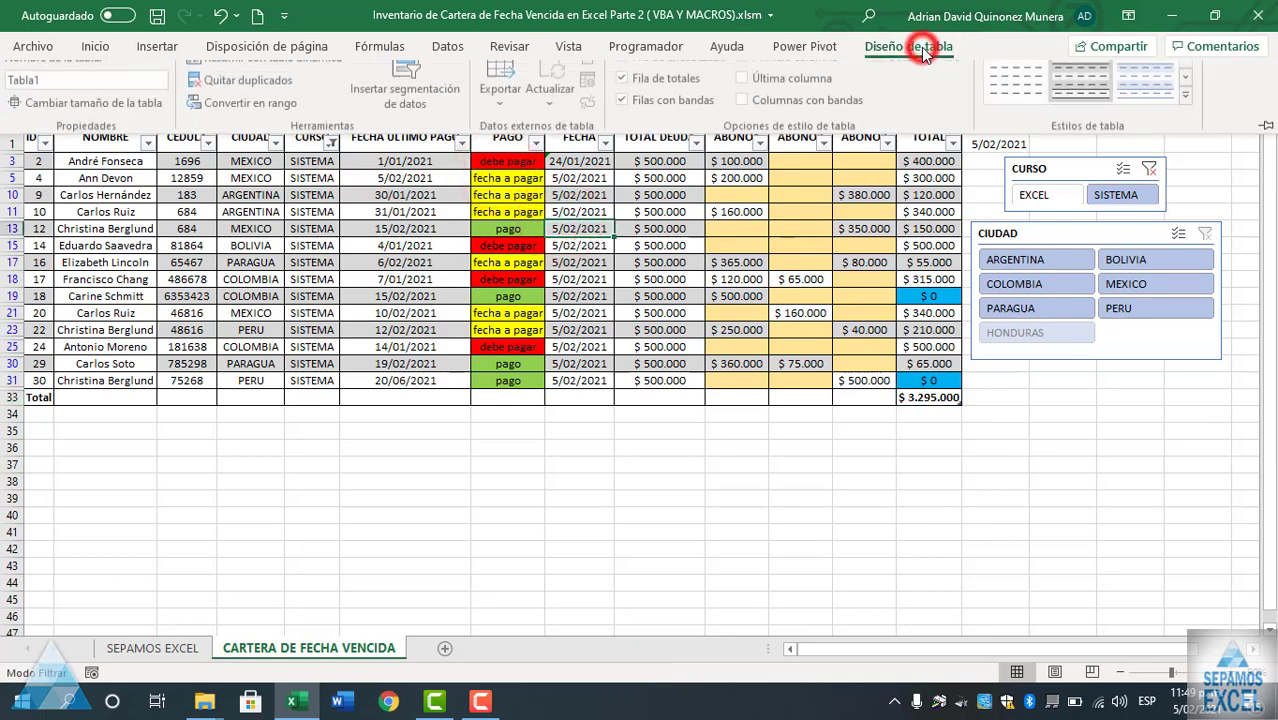
click(410, 95)
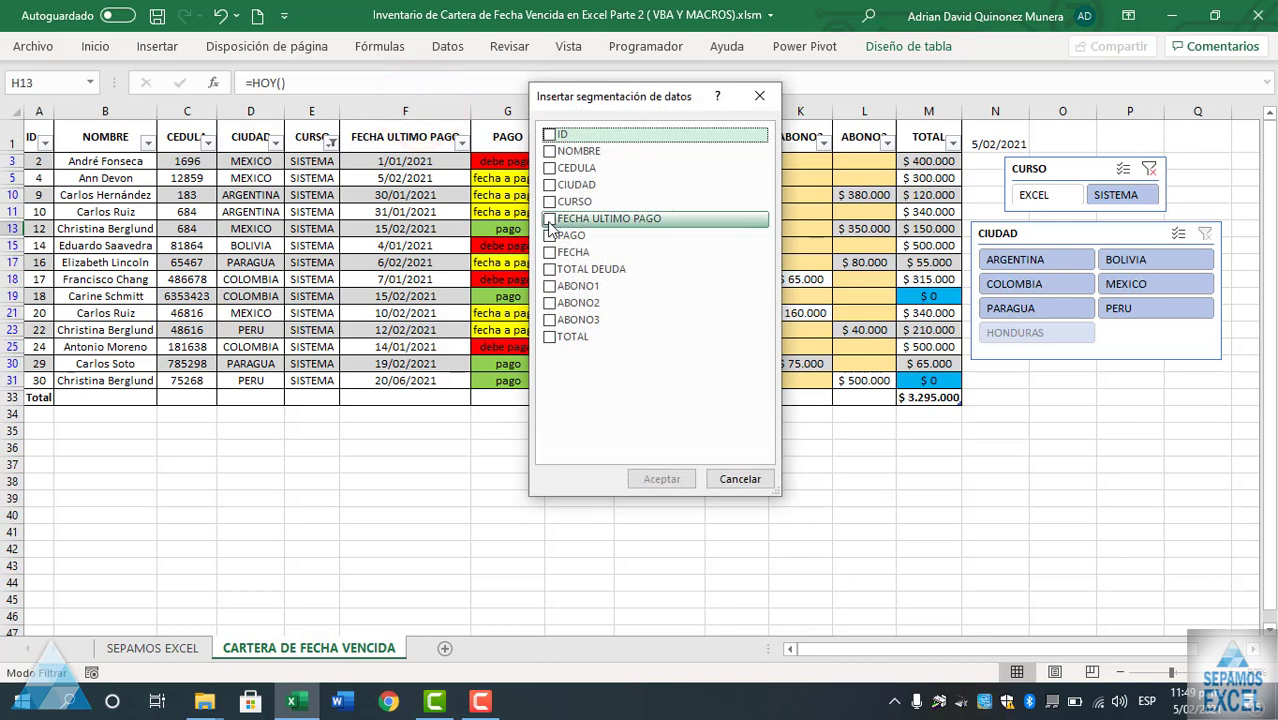
click(549, 220)
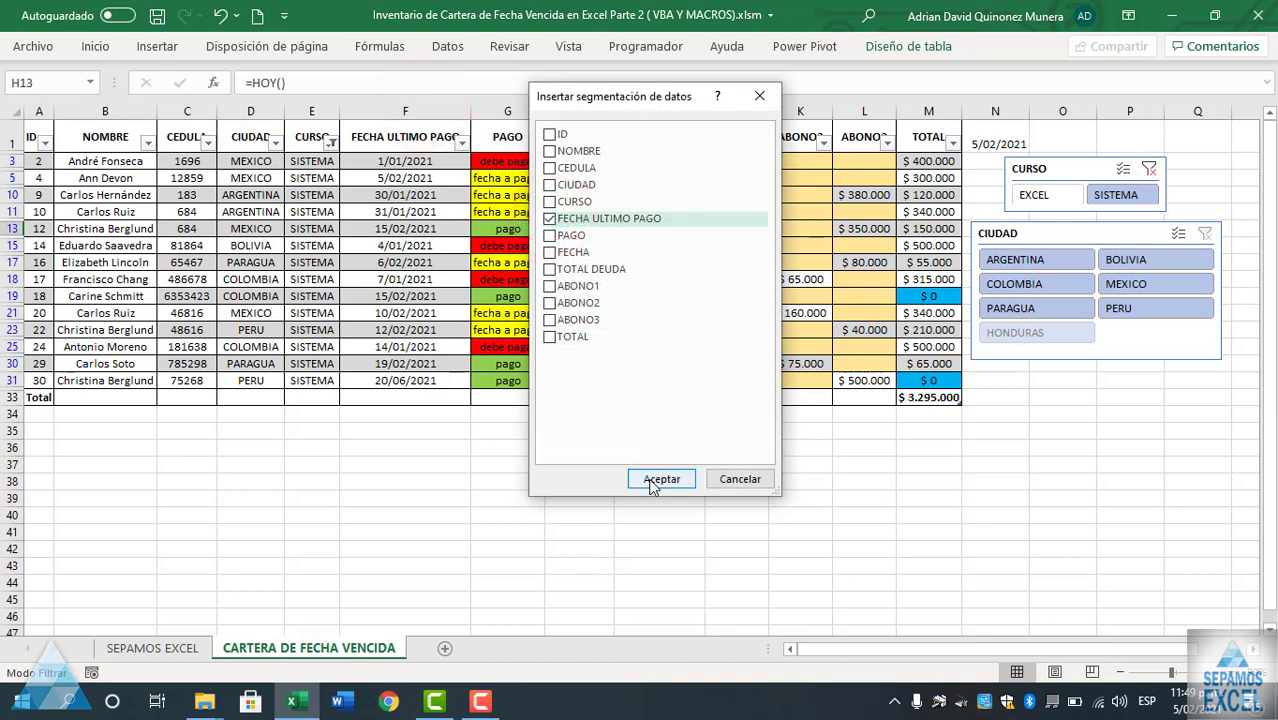
click(652, 479)
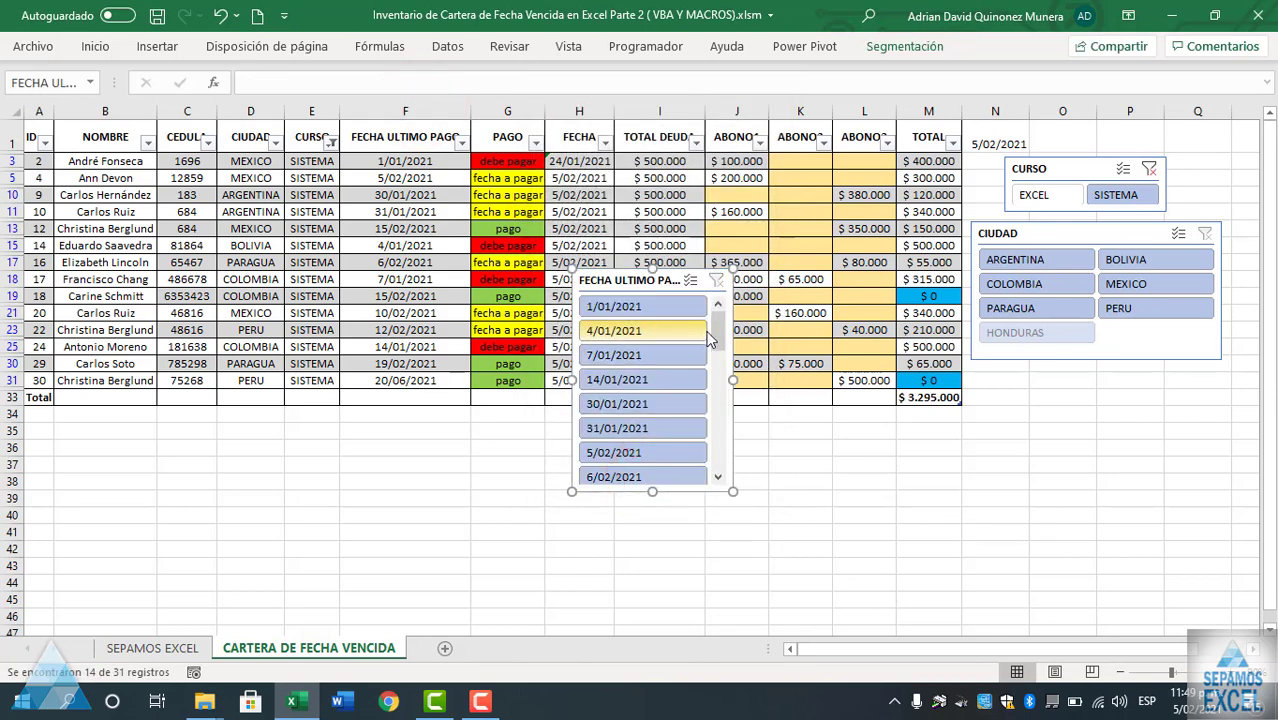
mouse_move(716, 348)
mouse_down()
mouse_move(719, 446)
mouse_move(718, 312)
mouse_up()
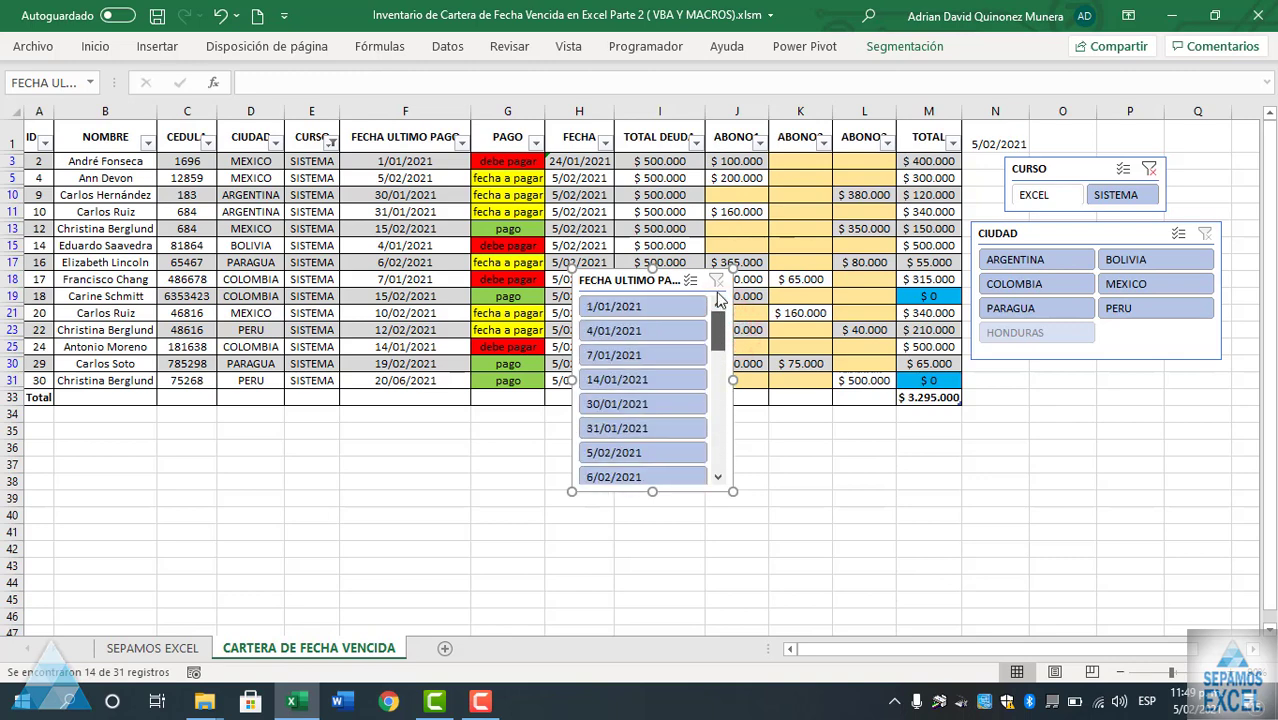
click(800, 414)
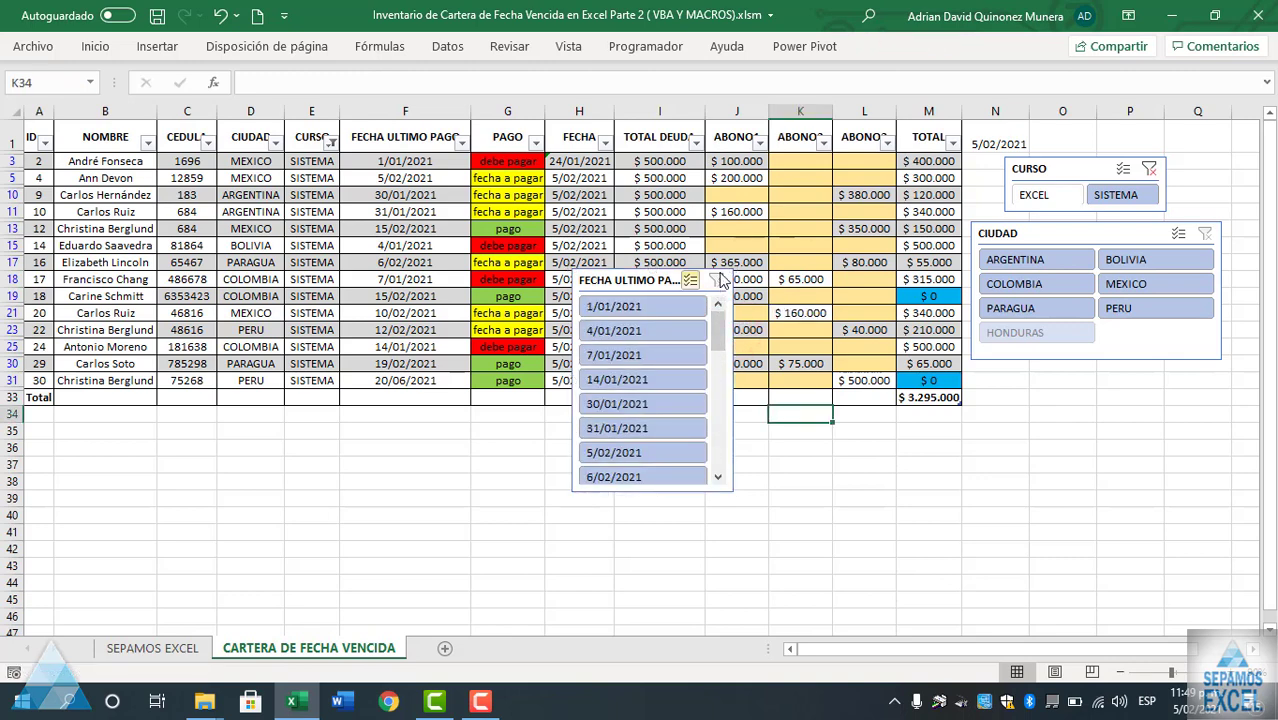
click(600, 280)
key(Delete)
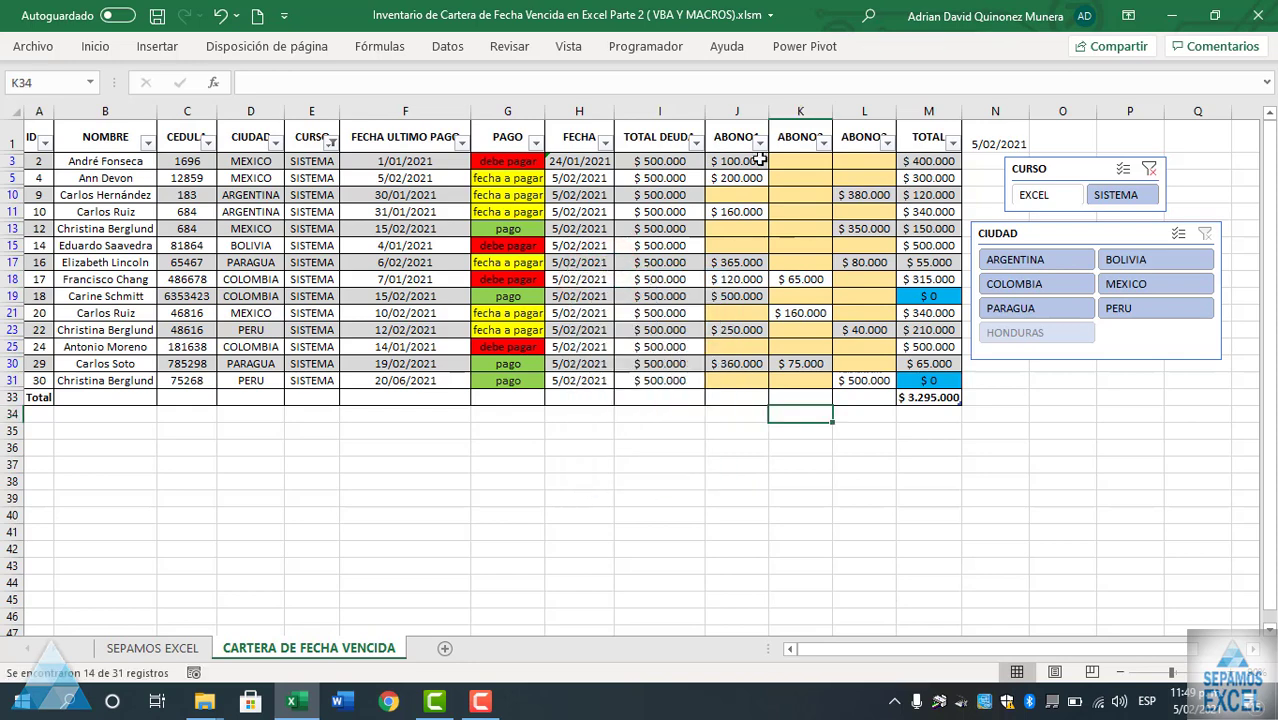
Step: Insert a PAGO slicer for Tabla1, shorten it to its three buttons, and place it under CIUDAD
click(714, 196)
click(900, 46)
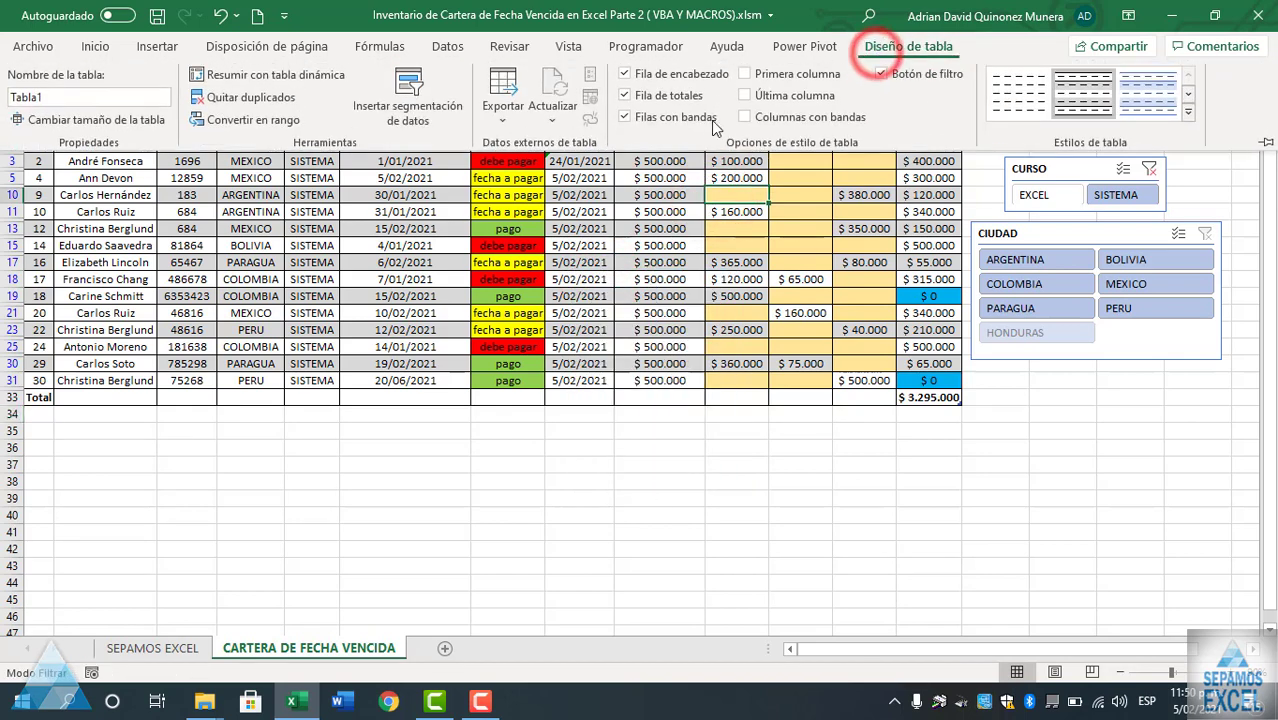
click(408, 100)
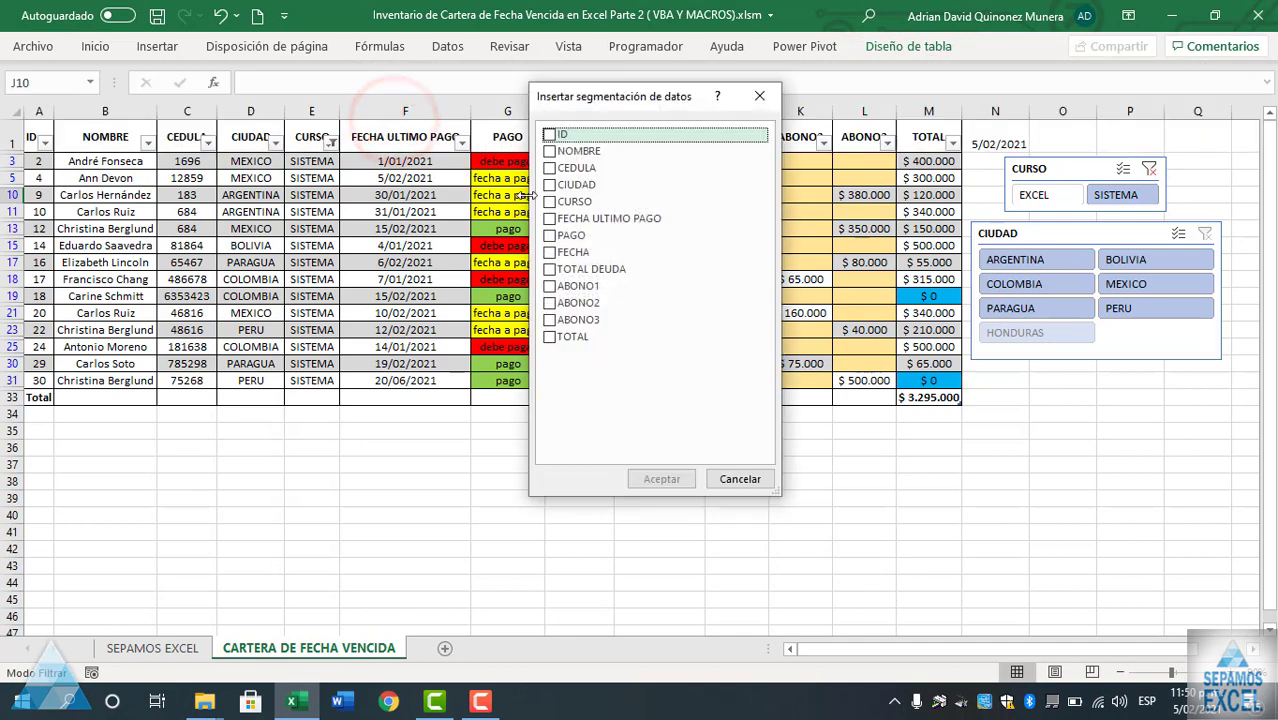
click(550, 237)
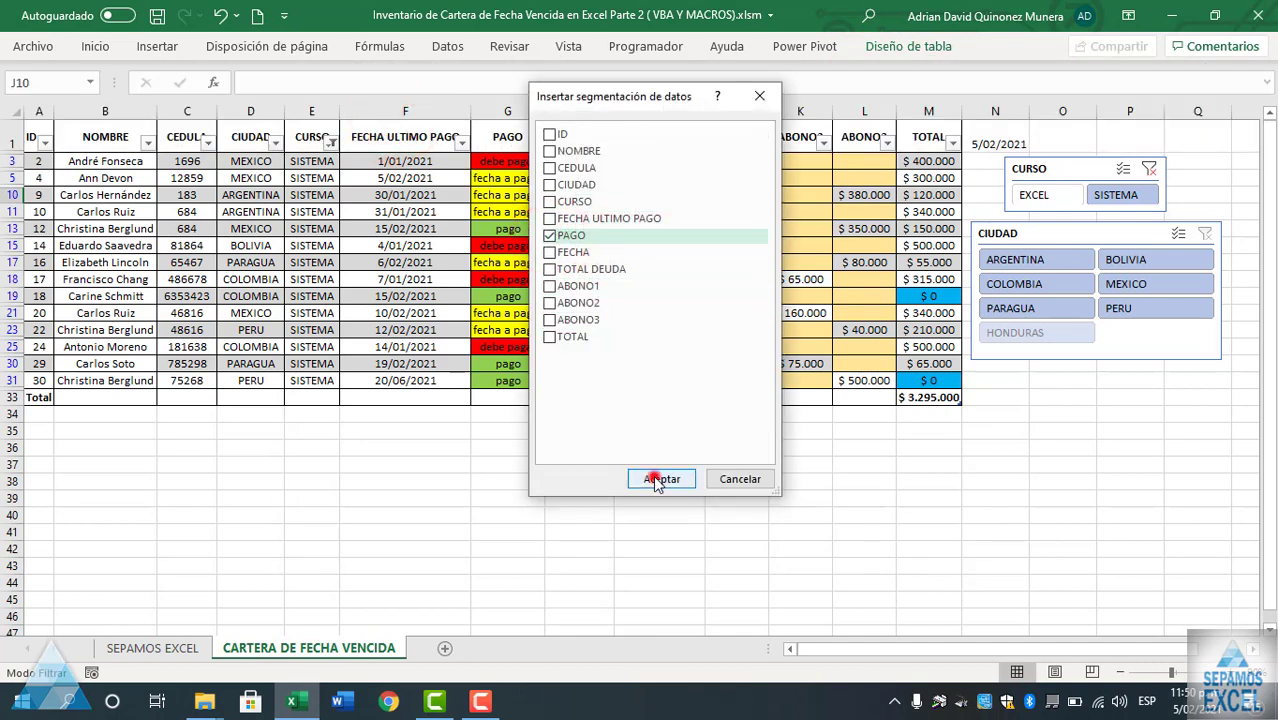
click(659, 480)
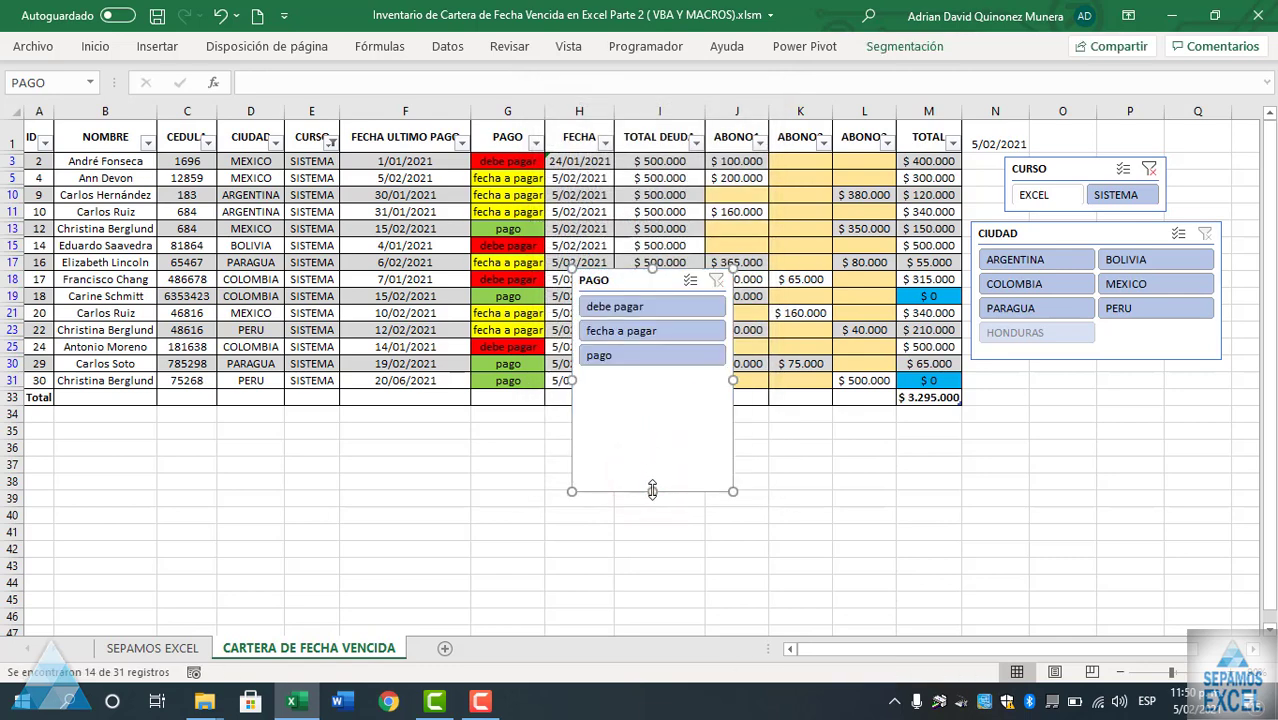
drag(652, 490, 652, 378)
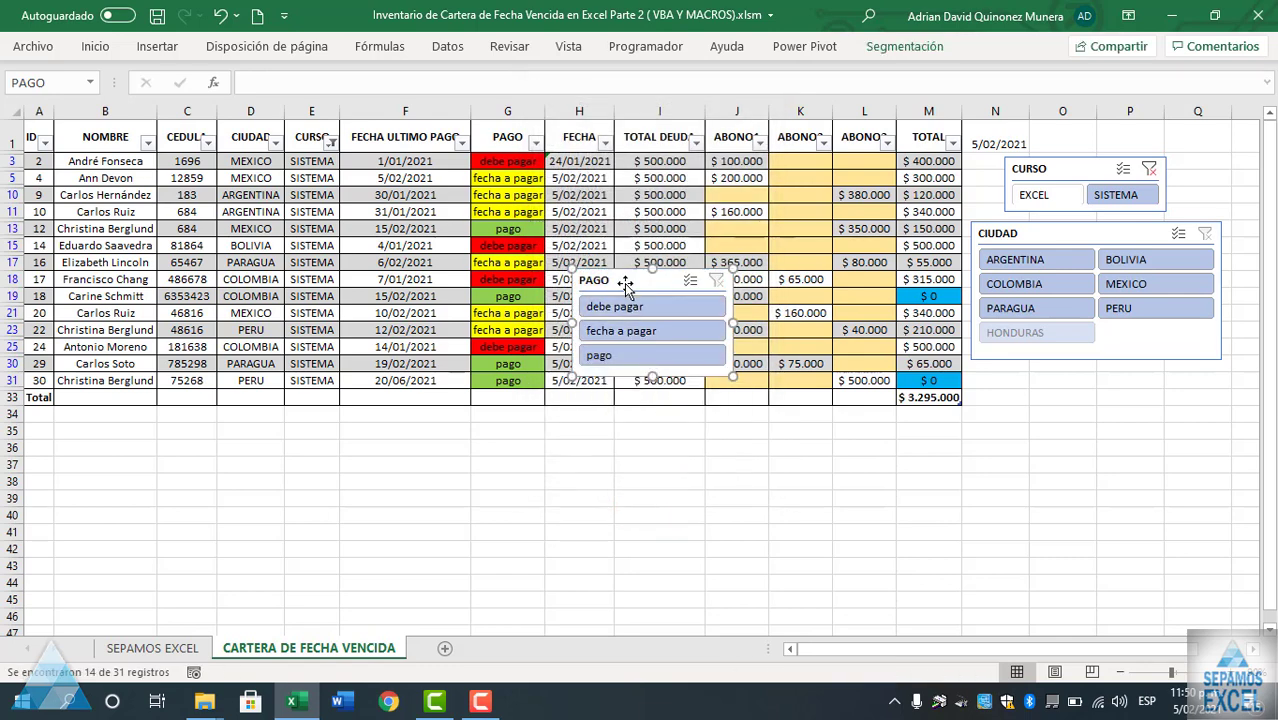
drag(625, 285, 1047, 376)
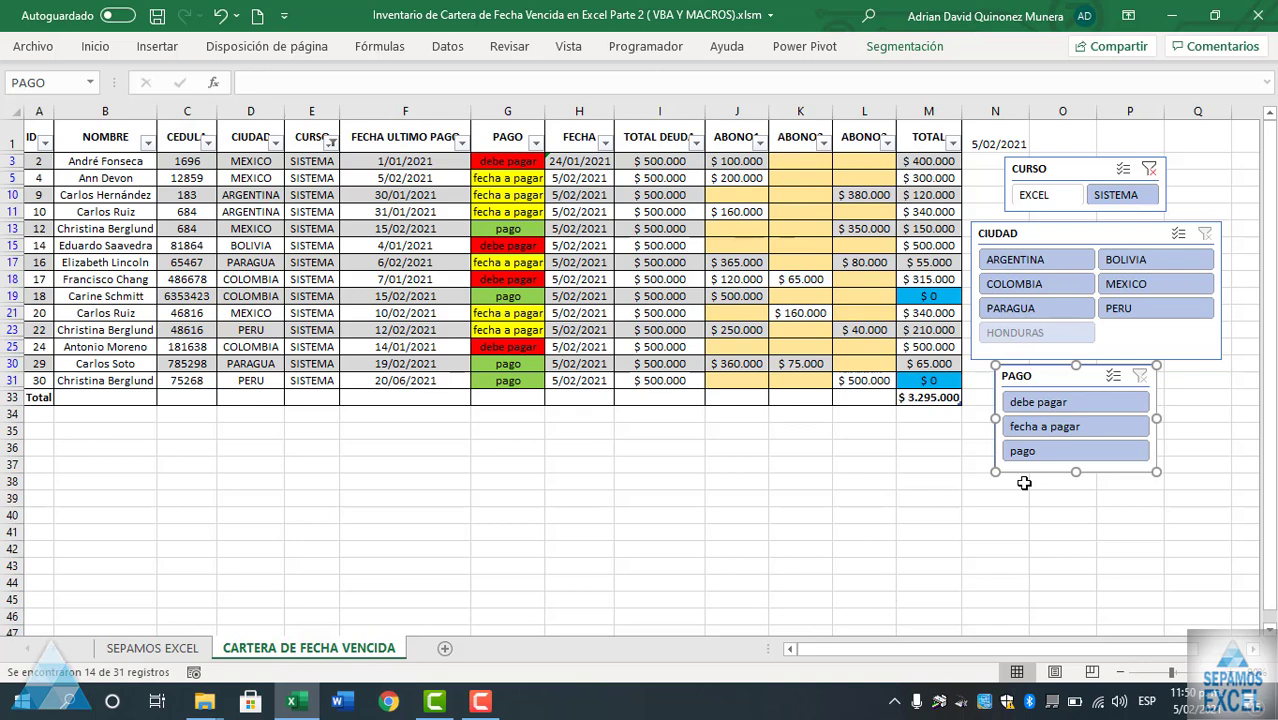
Step: Clear the CURSO filter to show both courses and inspect the payment-status formula in G16
click(1149, 169)
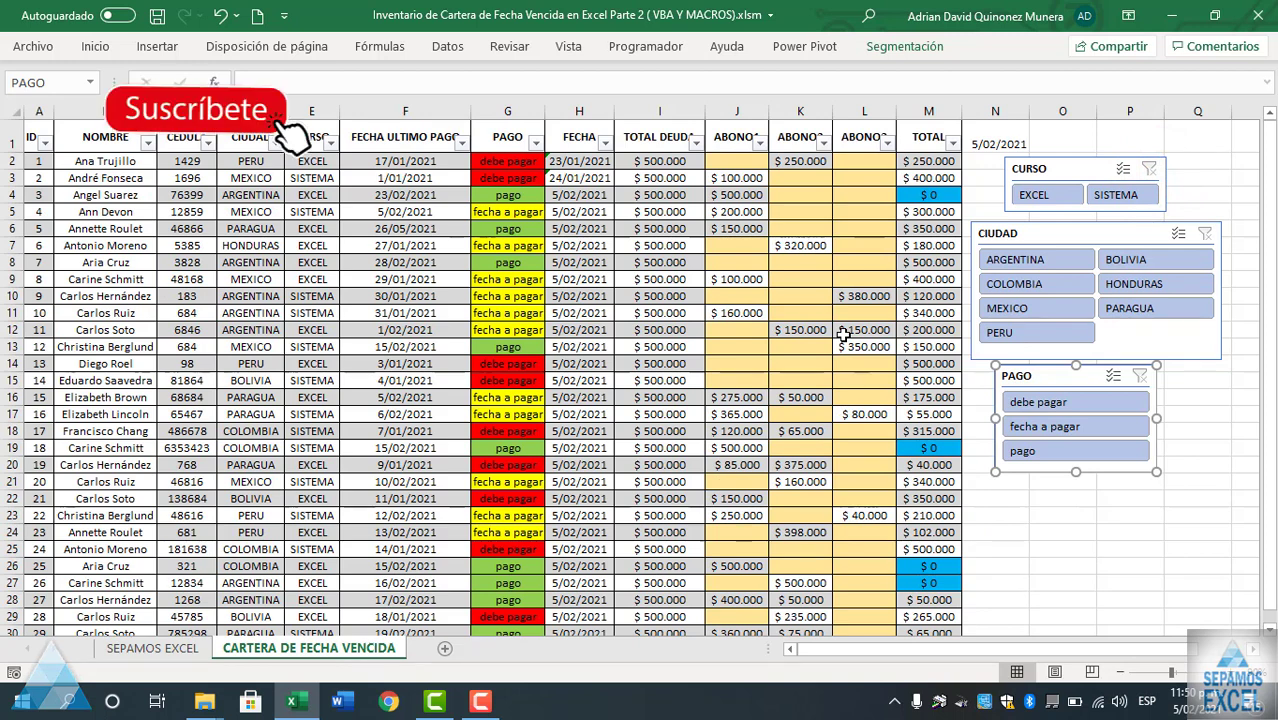
click(483, 393)
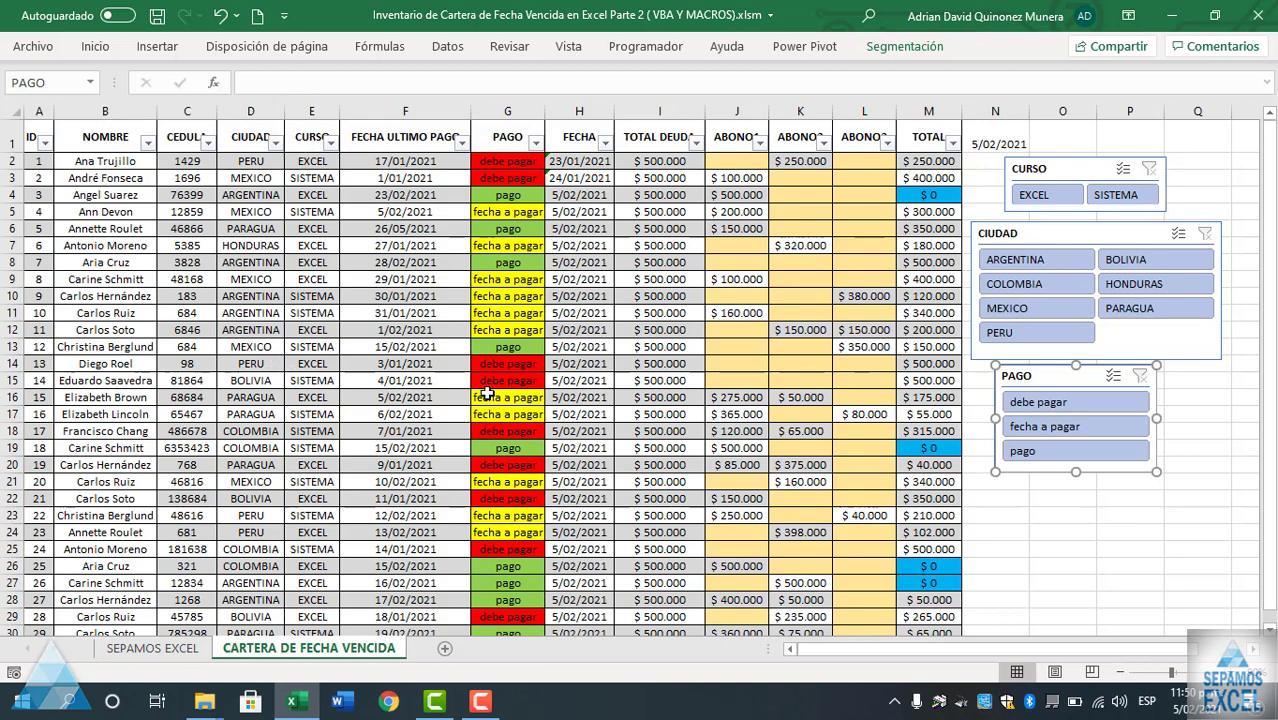
scroll(410, 406, down, 1)
scroll(410, 406, down, 4)
scroll(872, 398, up, 4)
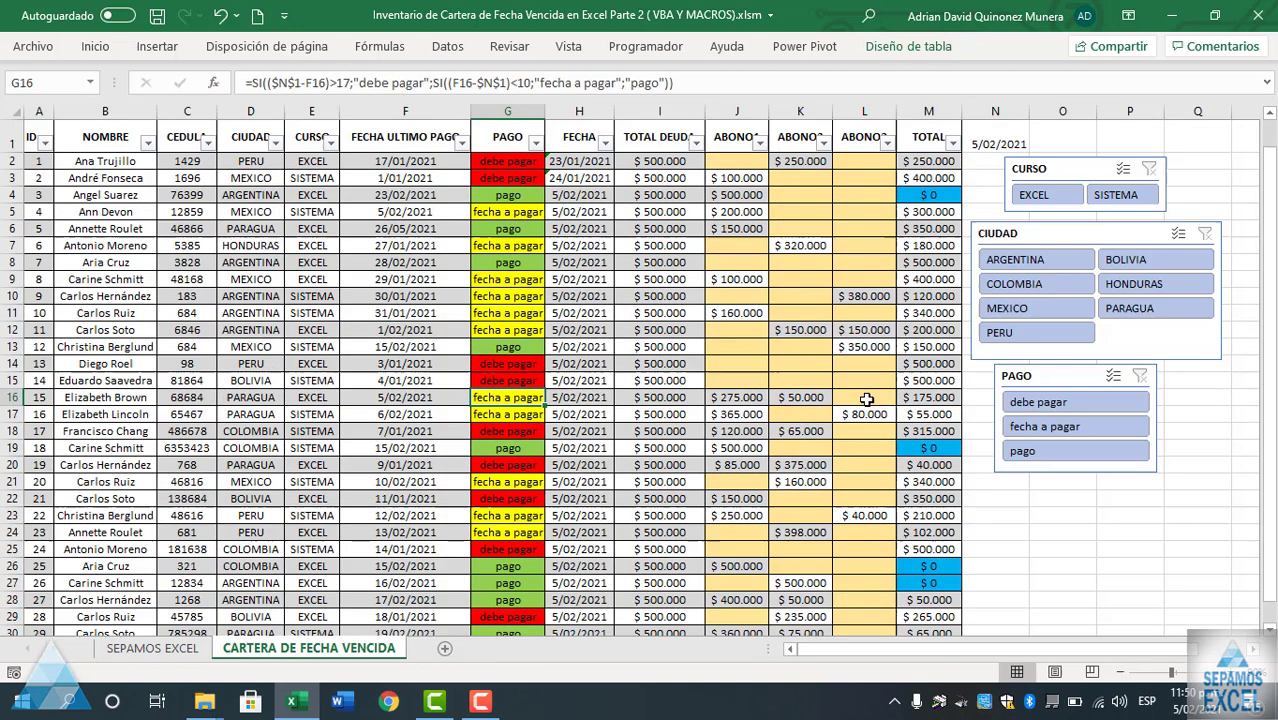
click(777, 381)
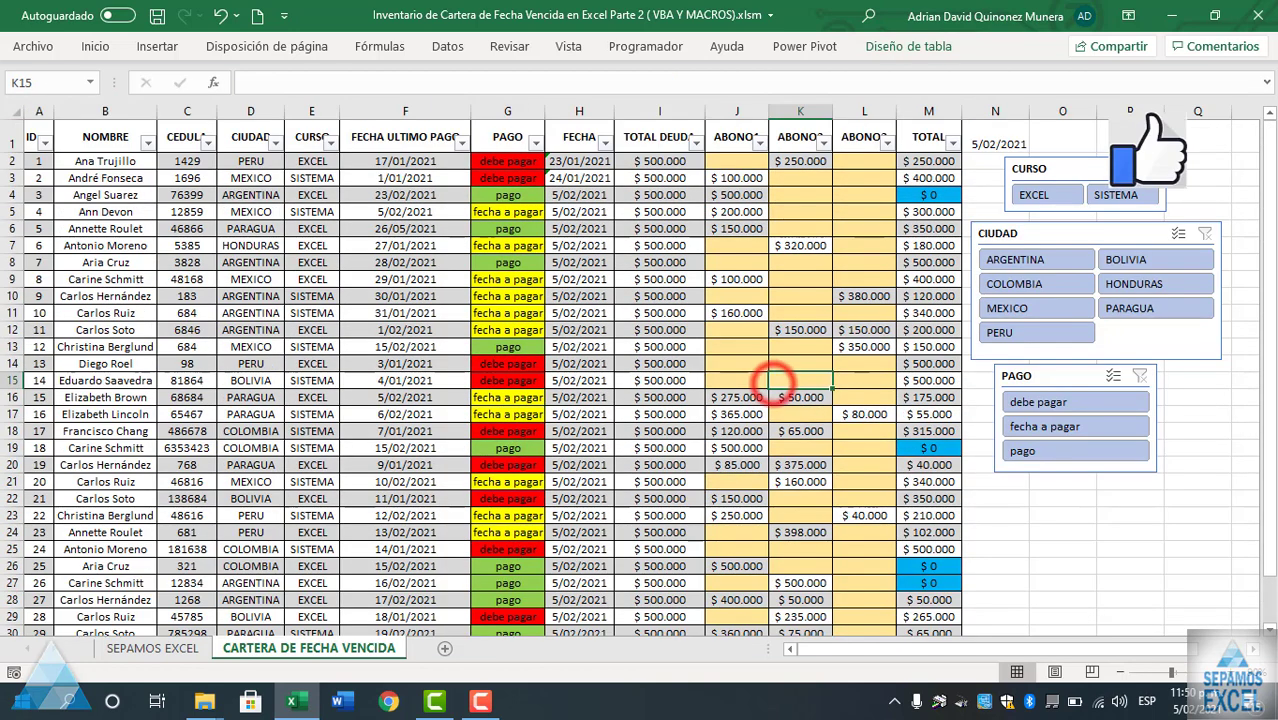
Step: Filter by pago, fecha a pagar and debe pagar in turn, checking the M33 Total formula
click(1040, 462)
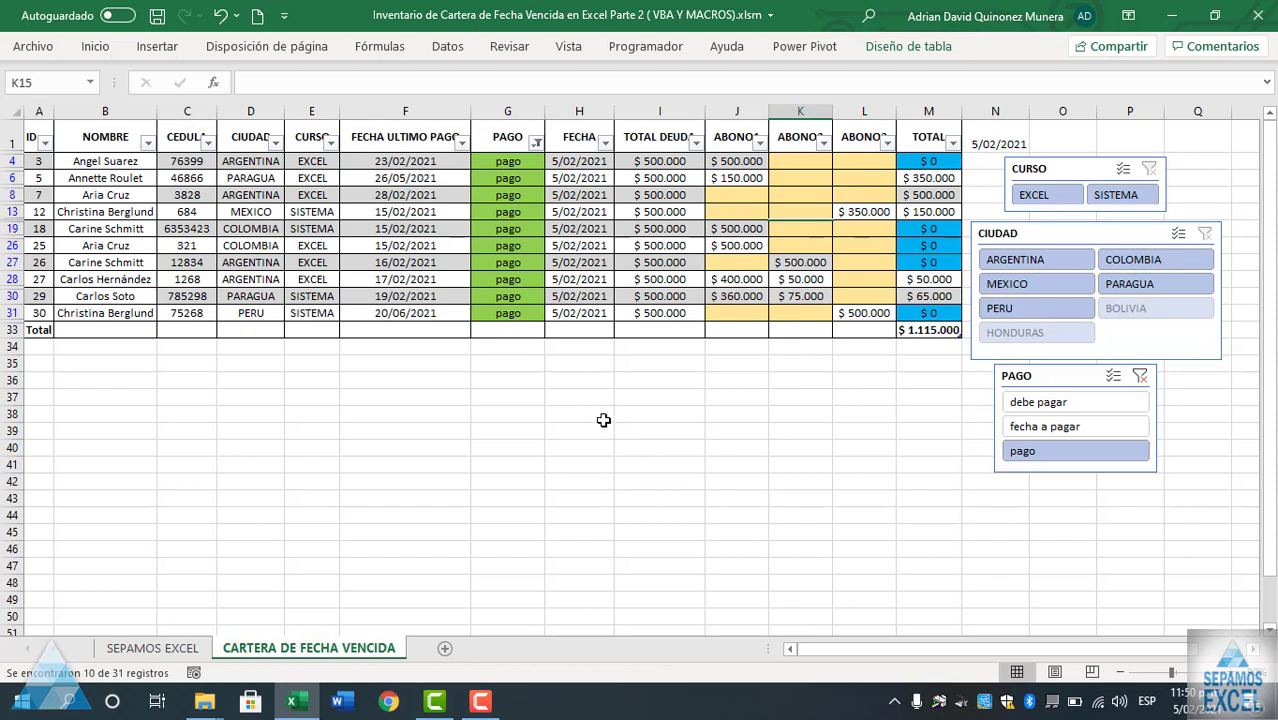
click(1142, 375)
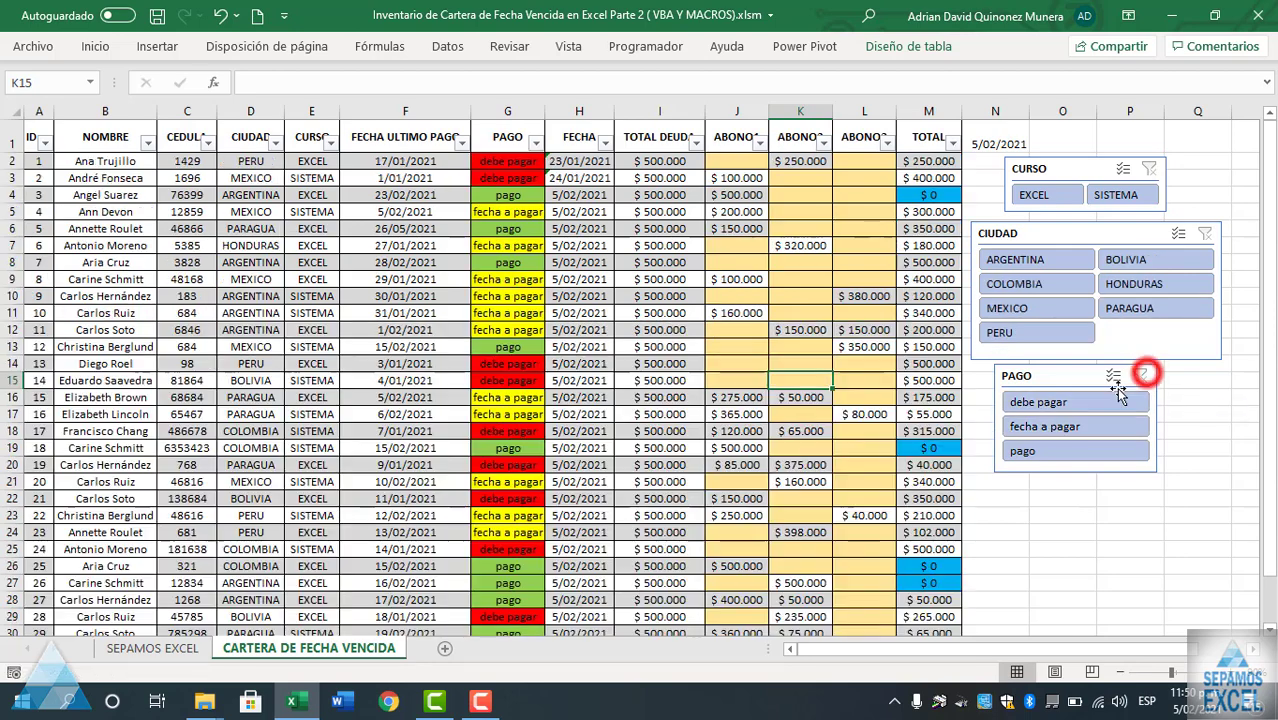
click(1088, 426)
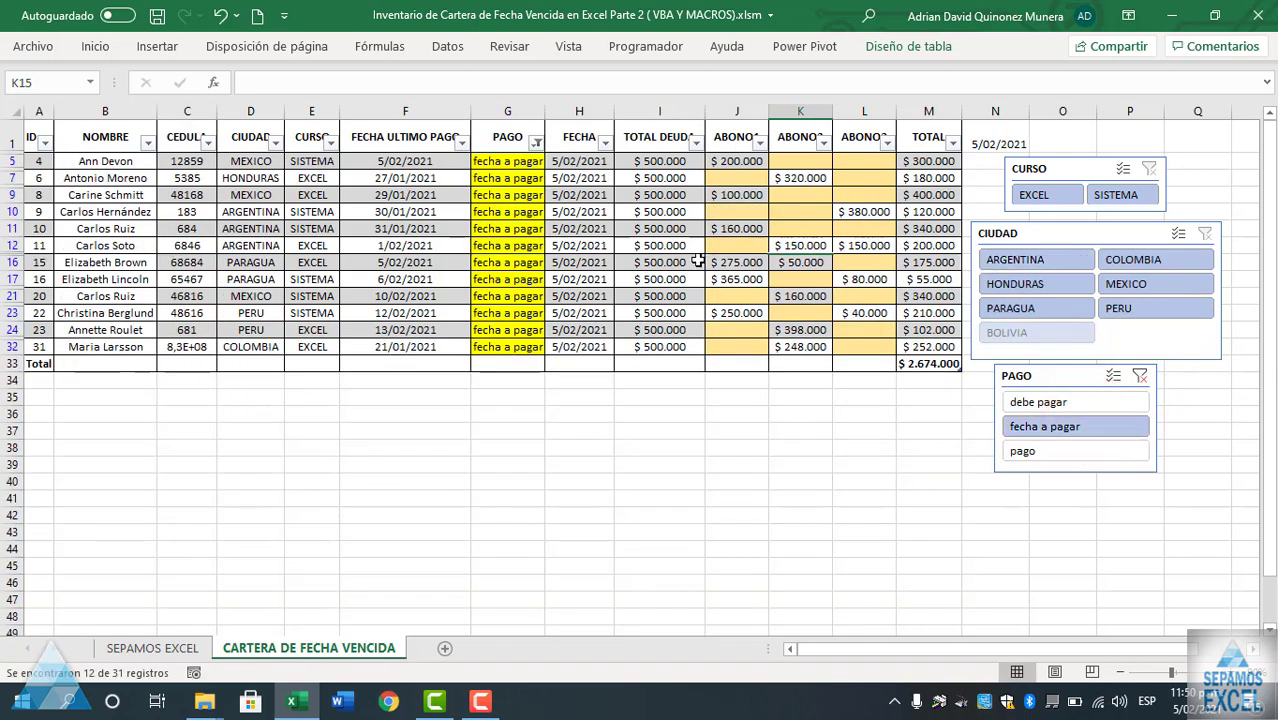
click(932, 364)
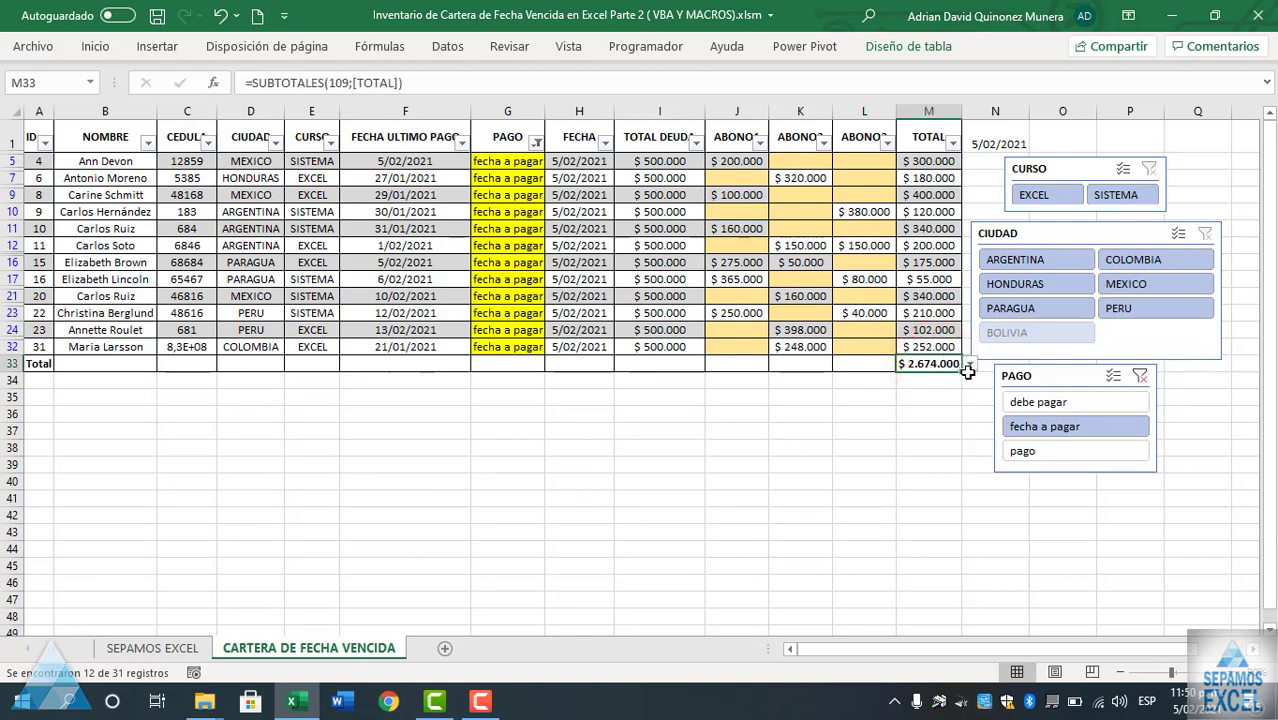
click(1036, 404)
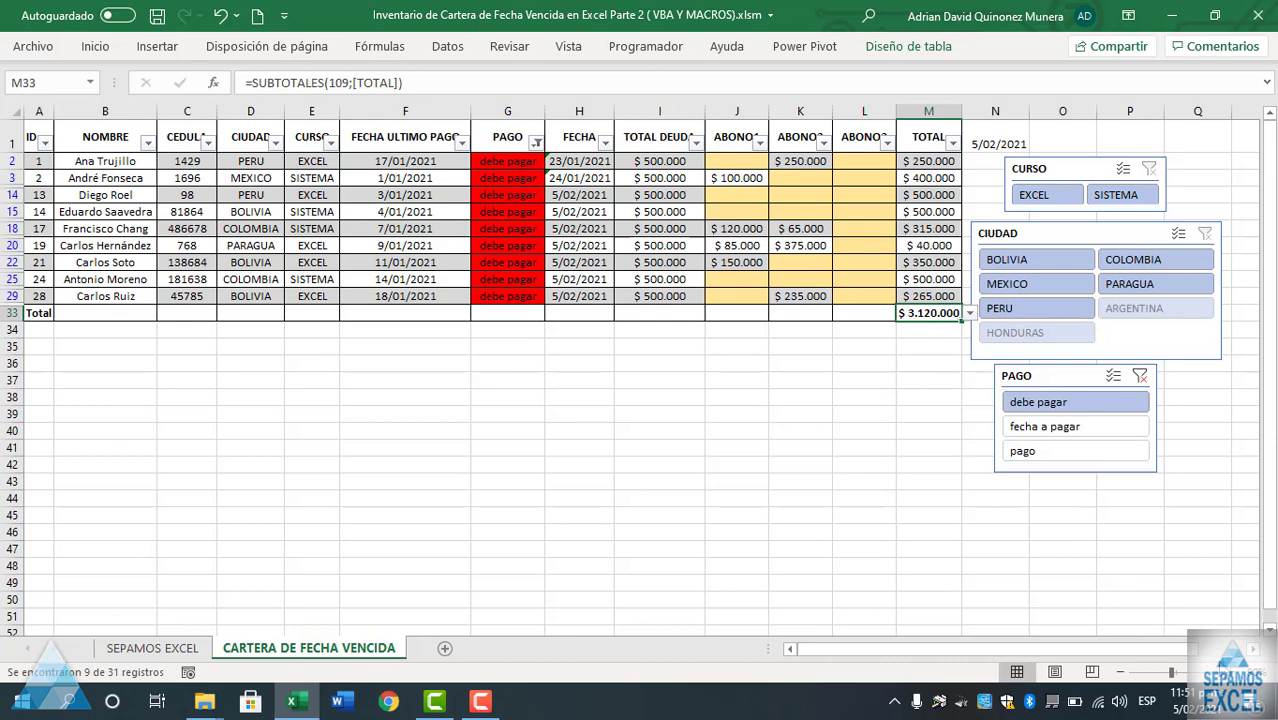
click(1253, 671)
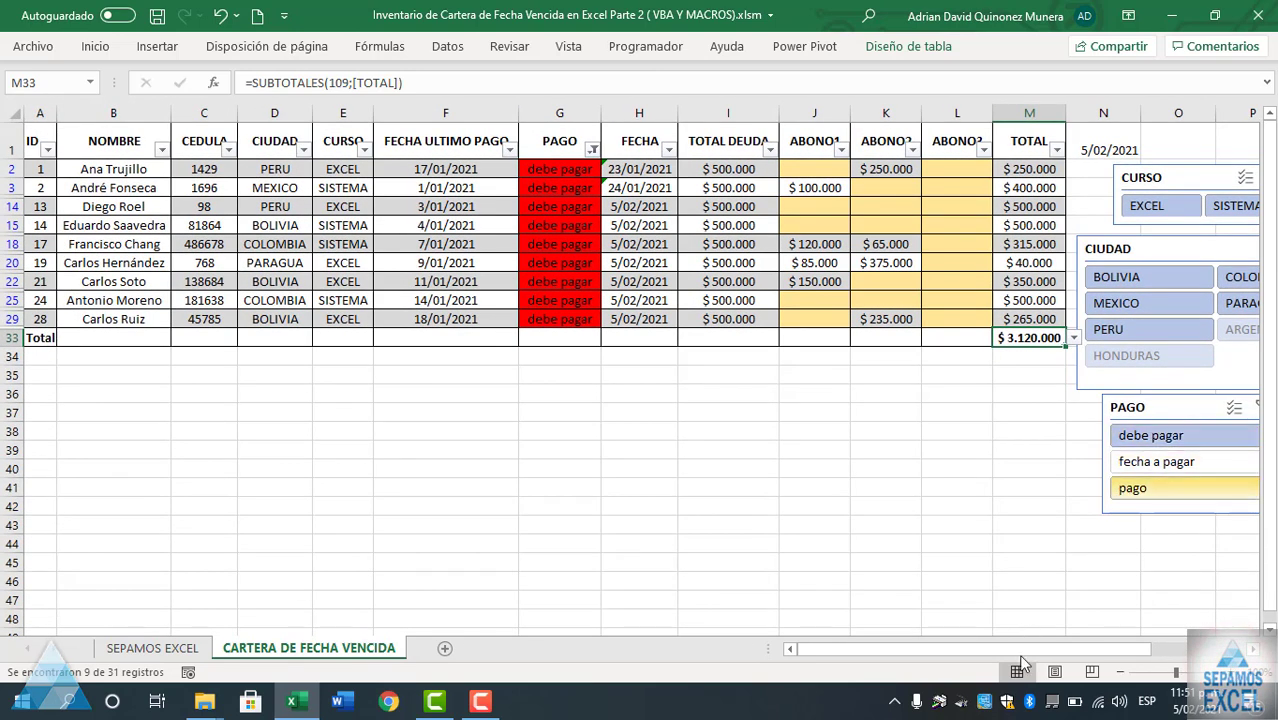
mouse_move(1020, 655)
mouse_down()
mouse_move(1052, 645)
mouse_move(964, 651)
mouse_up()
Step: Clear the PAGO filter, pin the ribbon, add sheet Hoja1, and return to CARTERA DE FECHA VENCIDA
click(1118, 408)
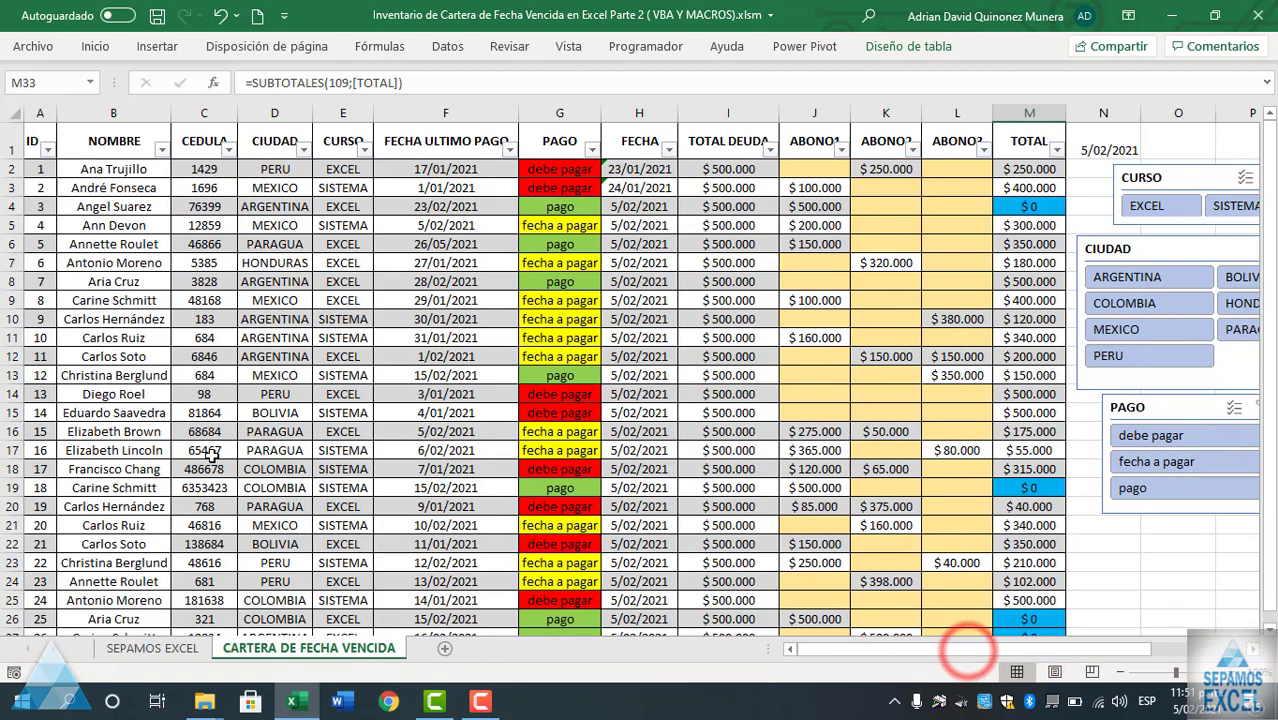
click(95, 46)
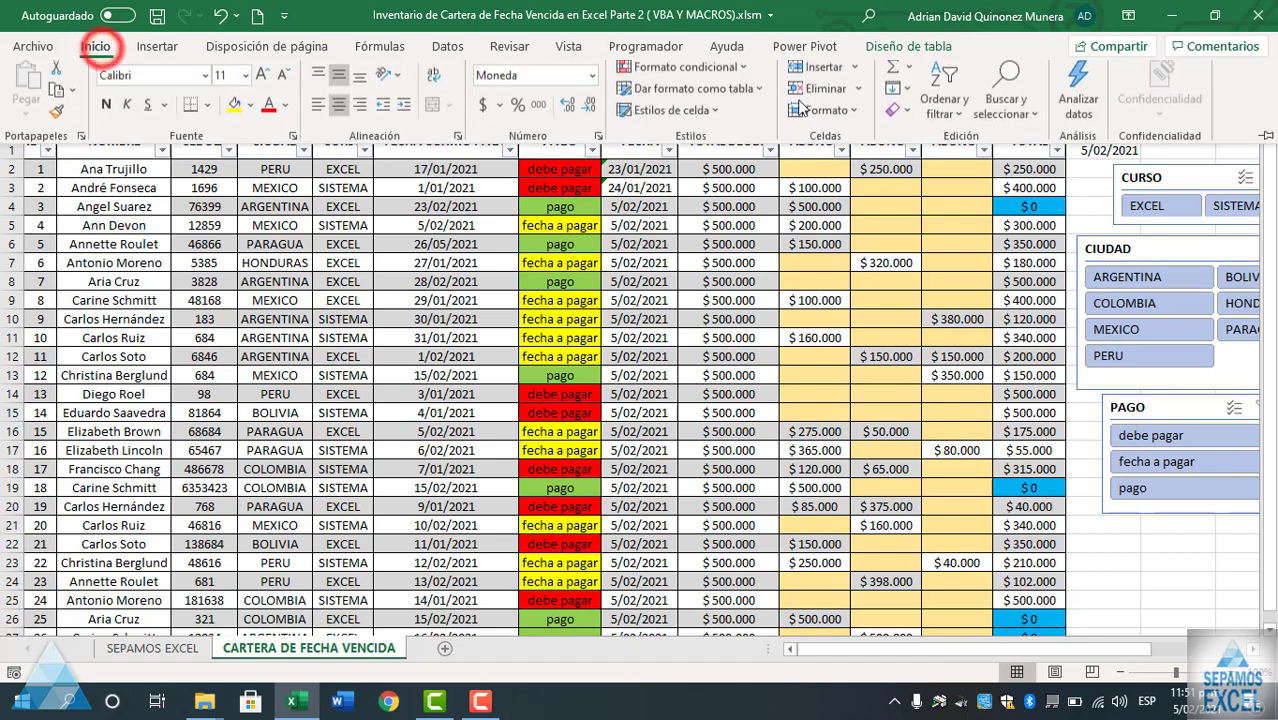
click(1265, 142)
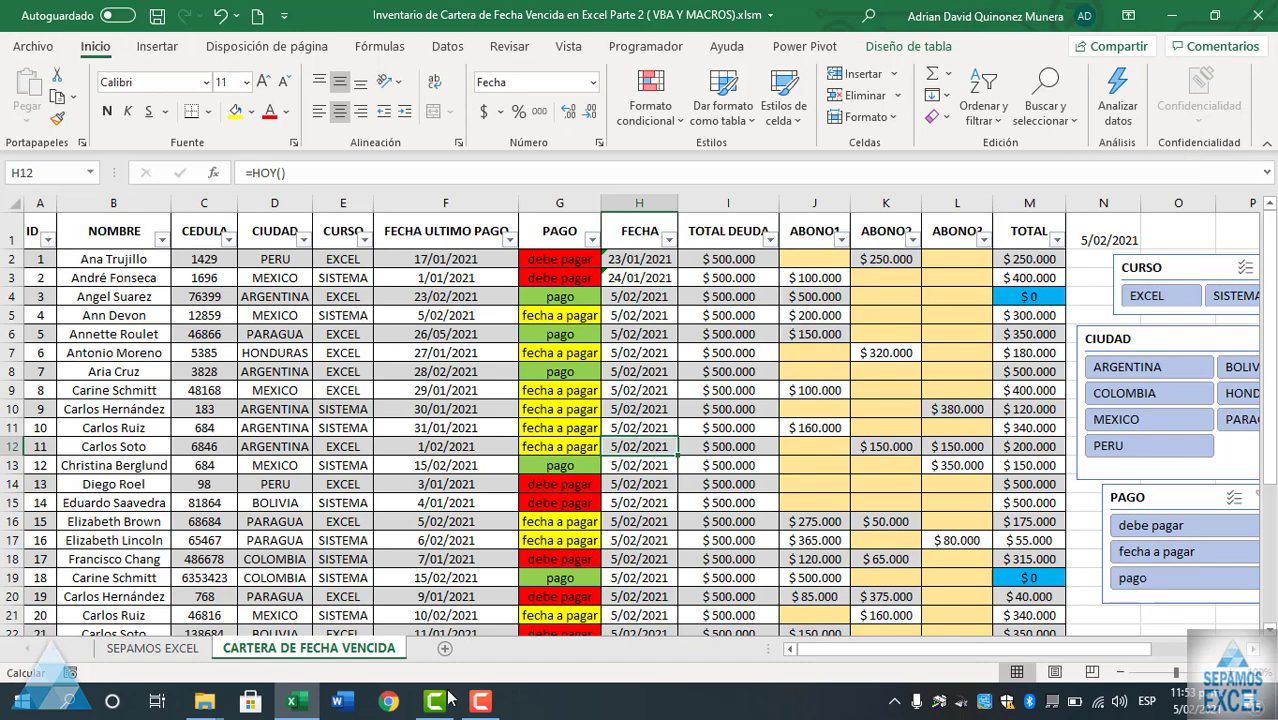
click(447, 651)
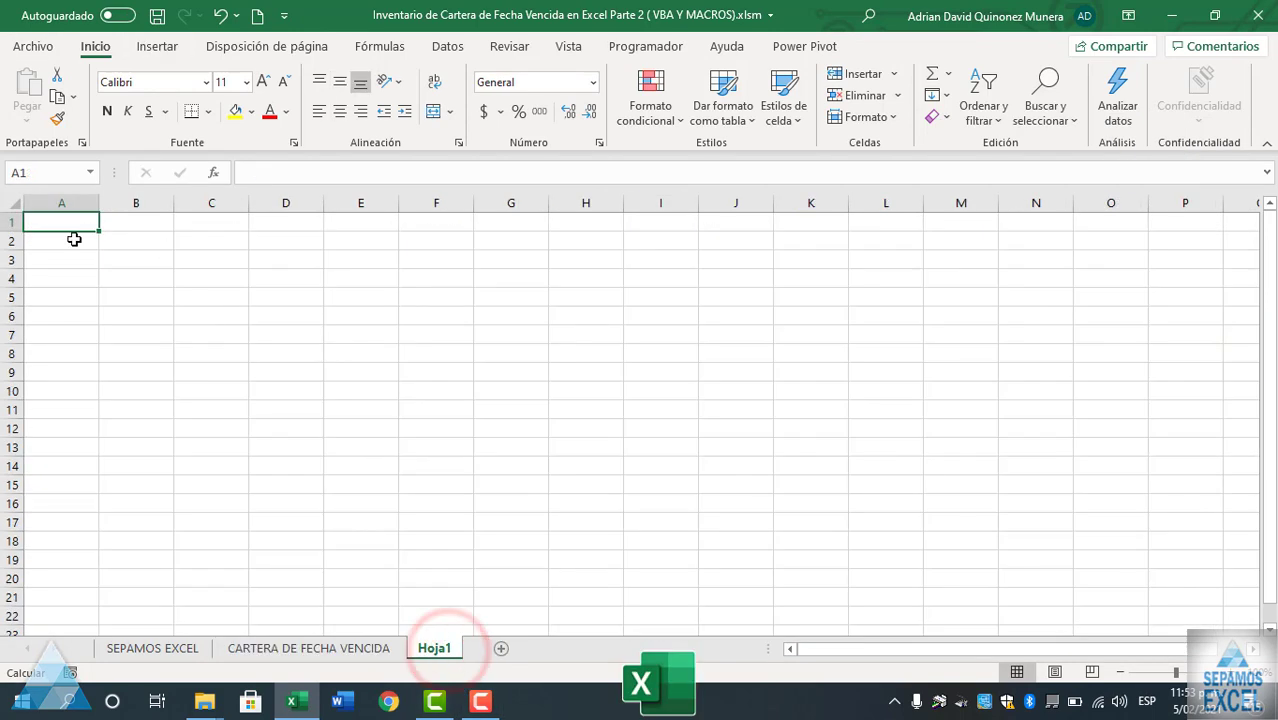
click(302, 650)
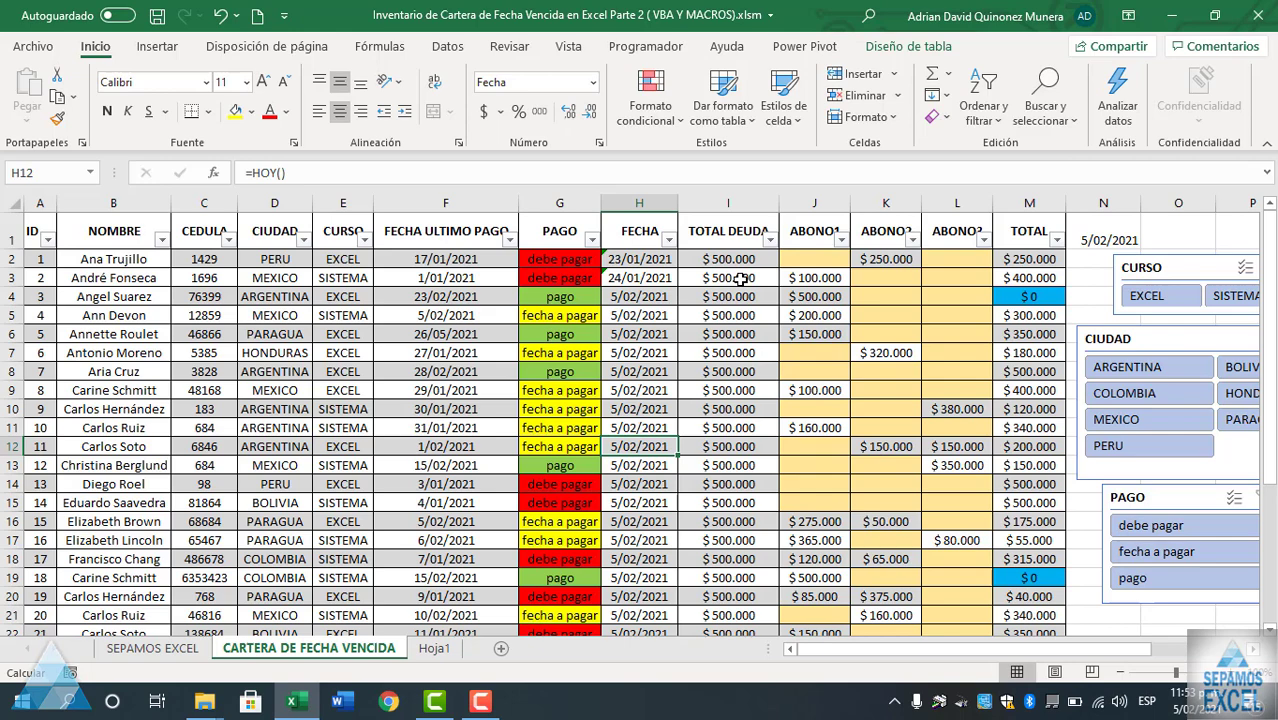
Step: Nudge the CIUDAD slicer left and line up the PAGO slicer beneath it under CURSO
click(1270, 146)
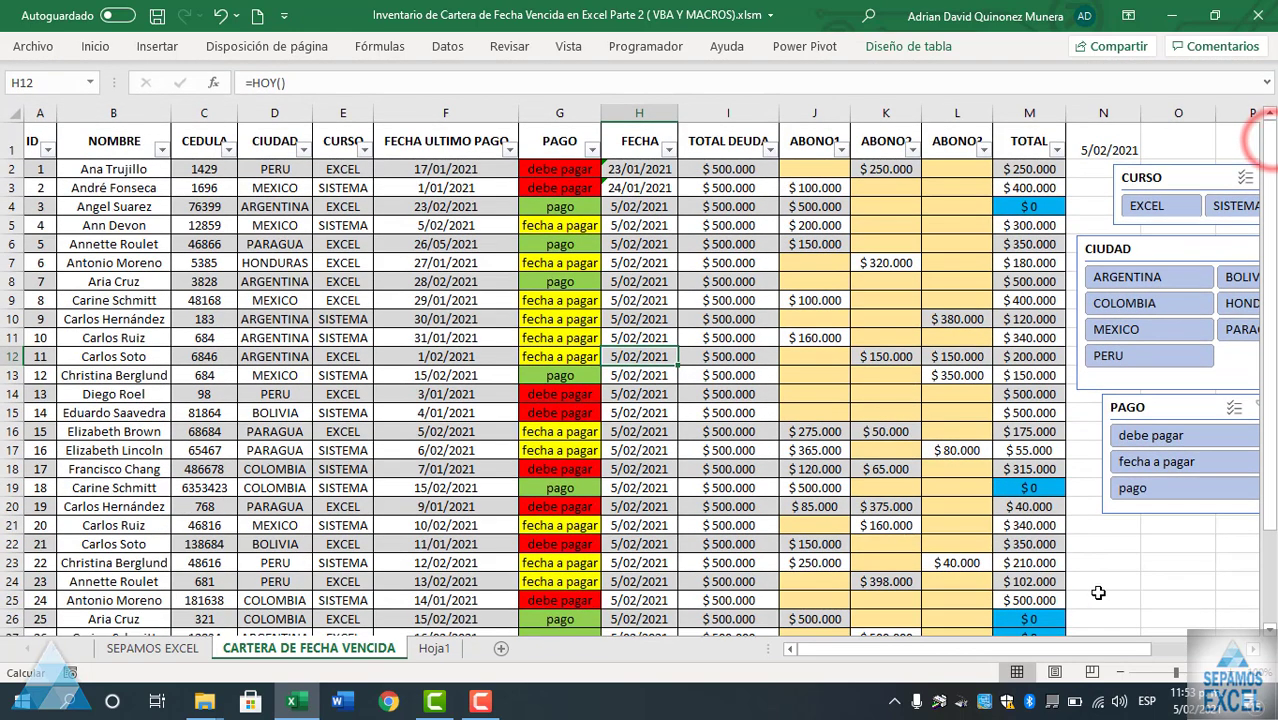
click(1130, 676)
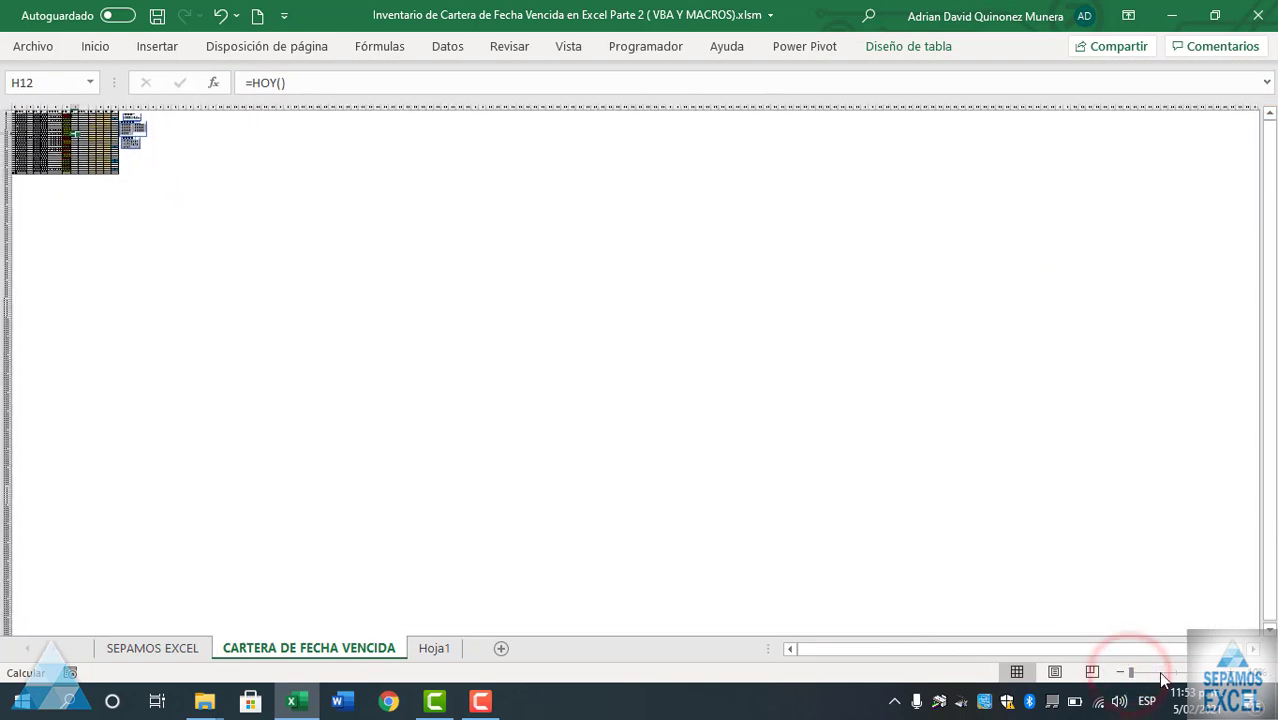
click(1172, 676)
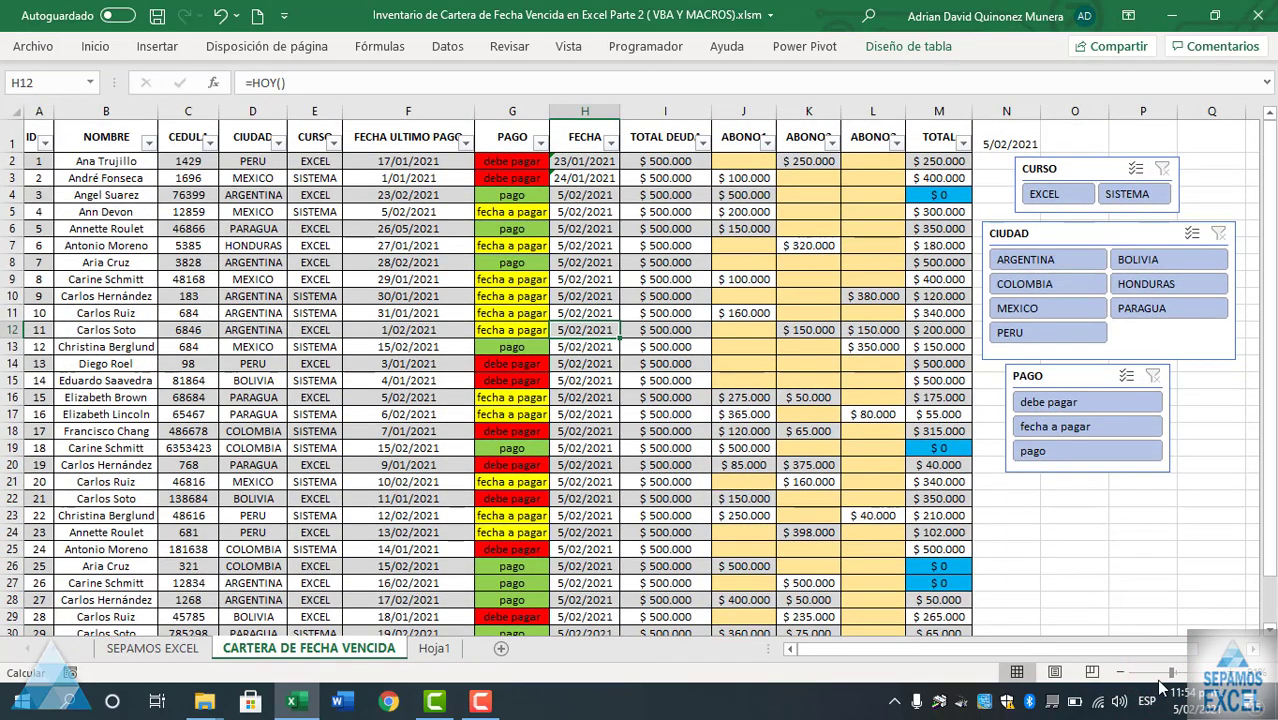
click(1172, 674)
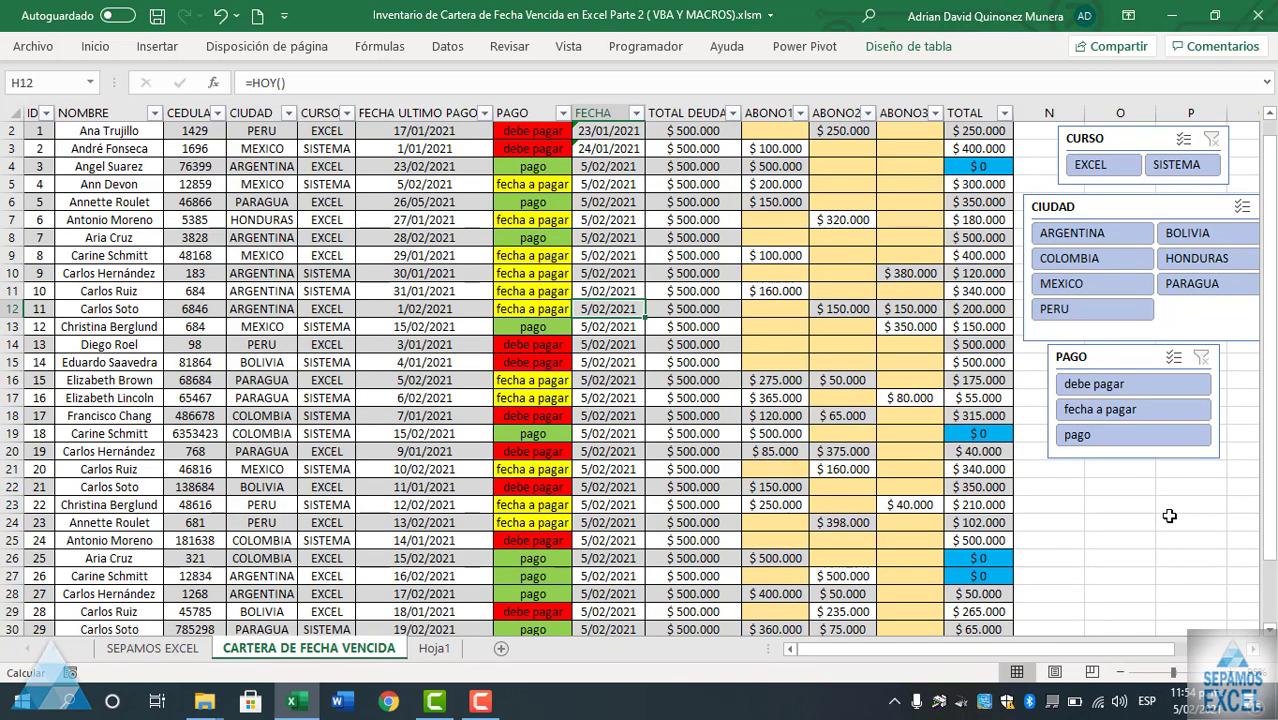
click(1168, 517)
drag(1127, 206, 1116, 209)
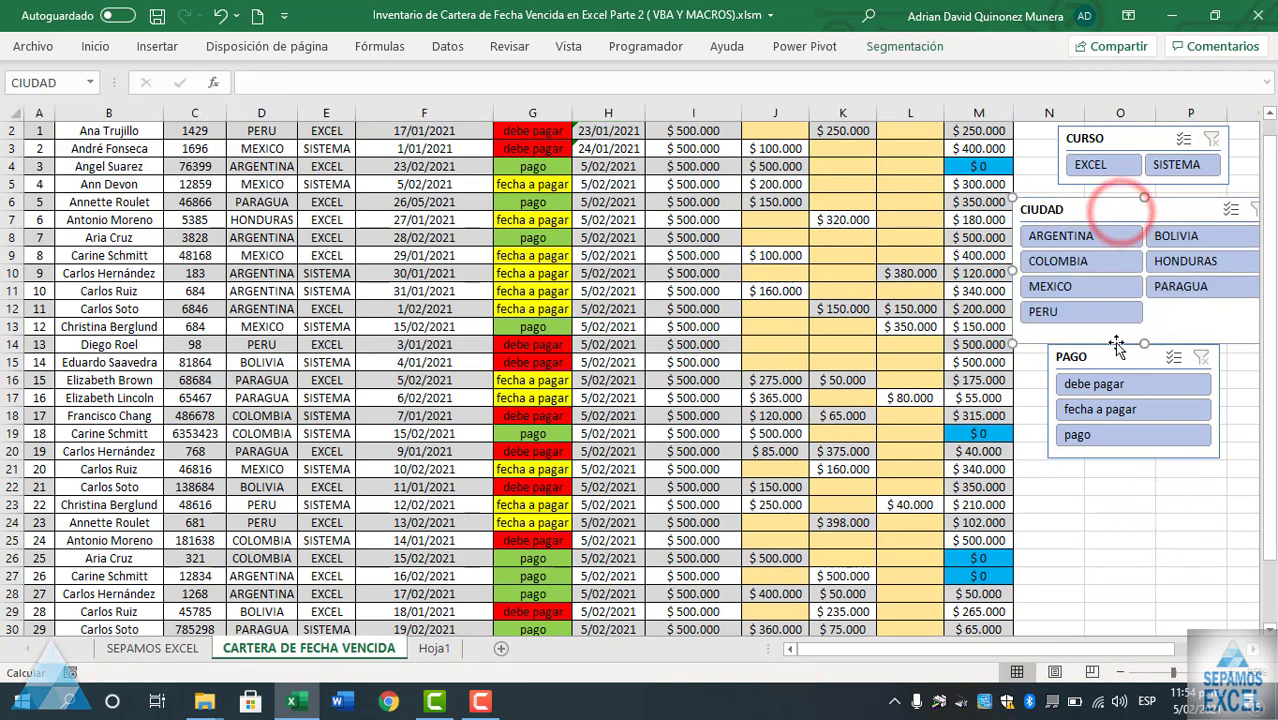
drag(1122, 368, 1106, 371)
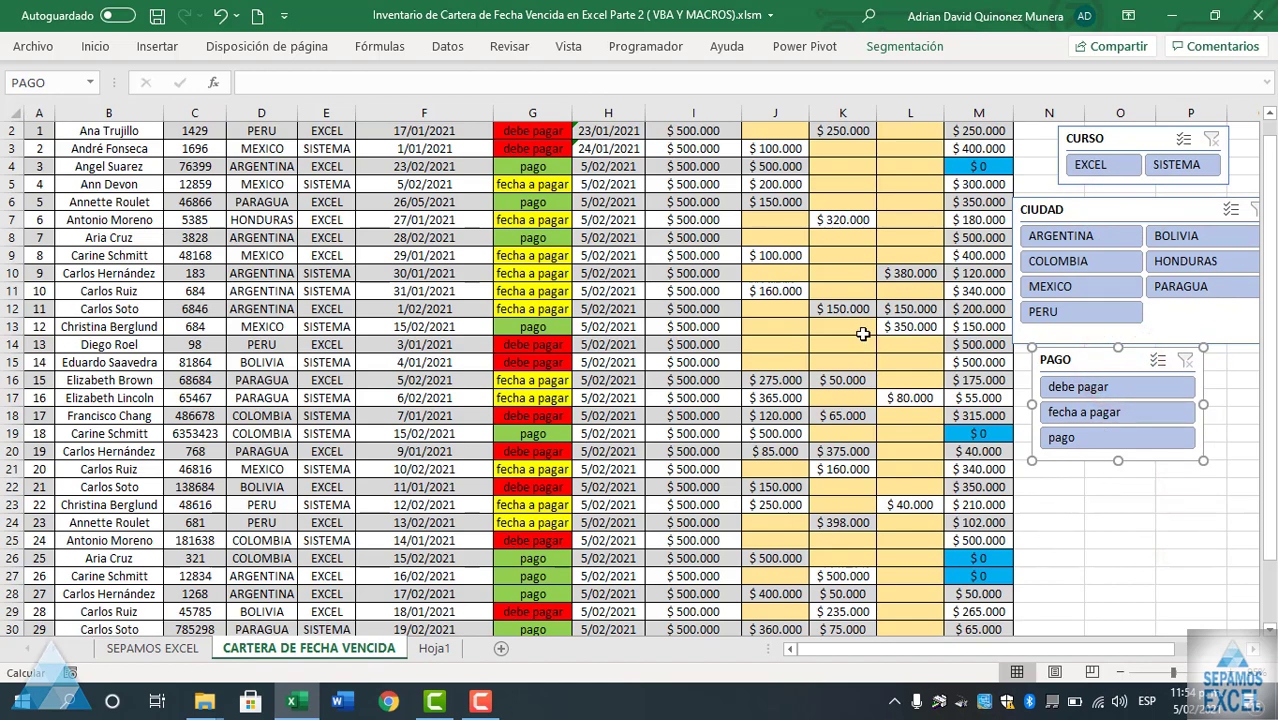
click(816, 306)
scroll(817, 295, up, 1)
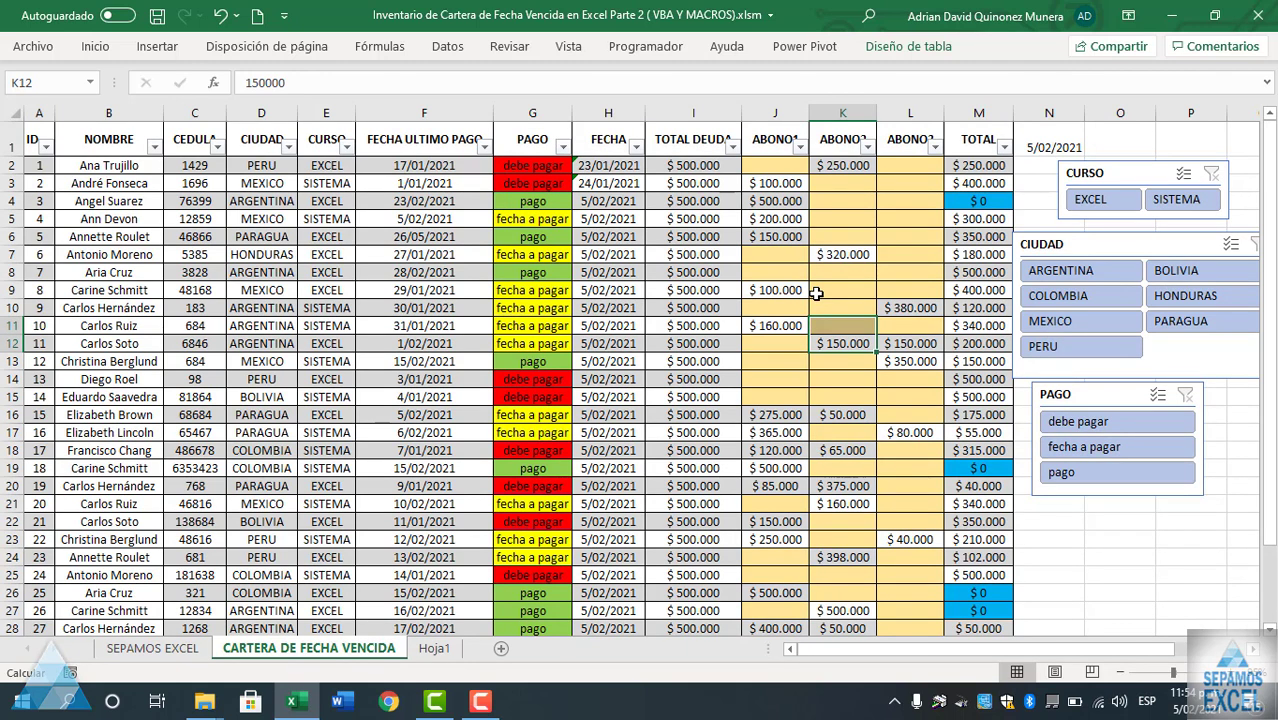
Step: Filter the receivables table to SISTEMA course rows with the CURSO slicer
click(816, 292)
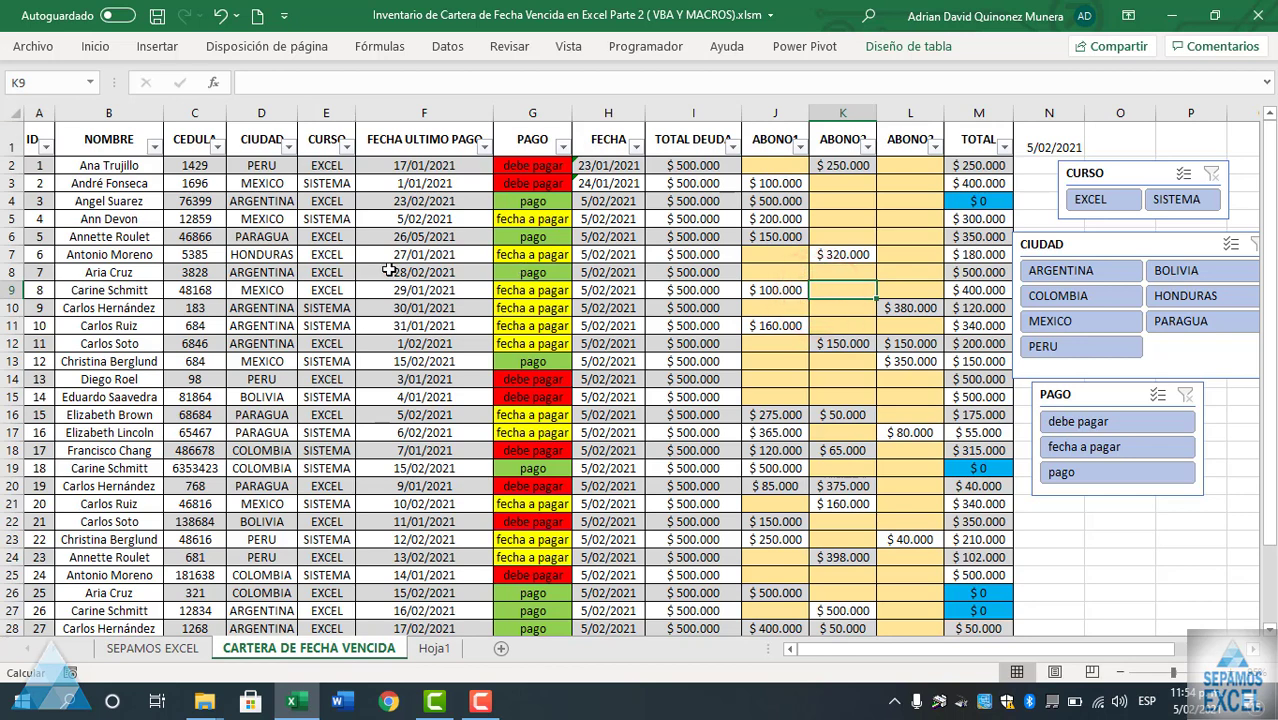
click(389, 270)
click(258, 254)
click(810, 216)
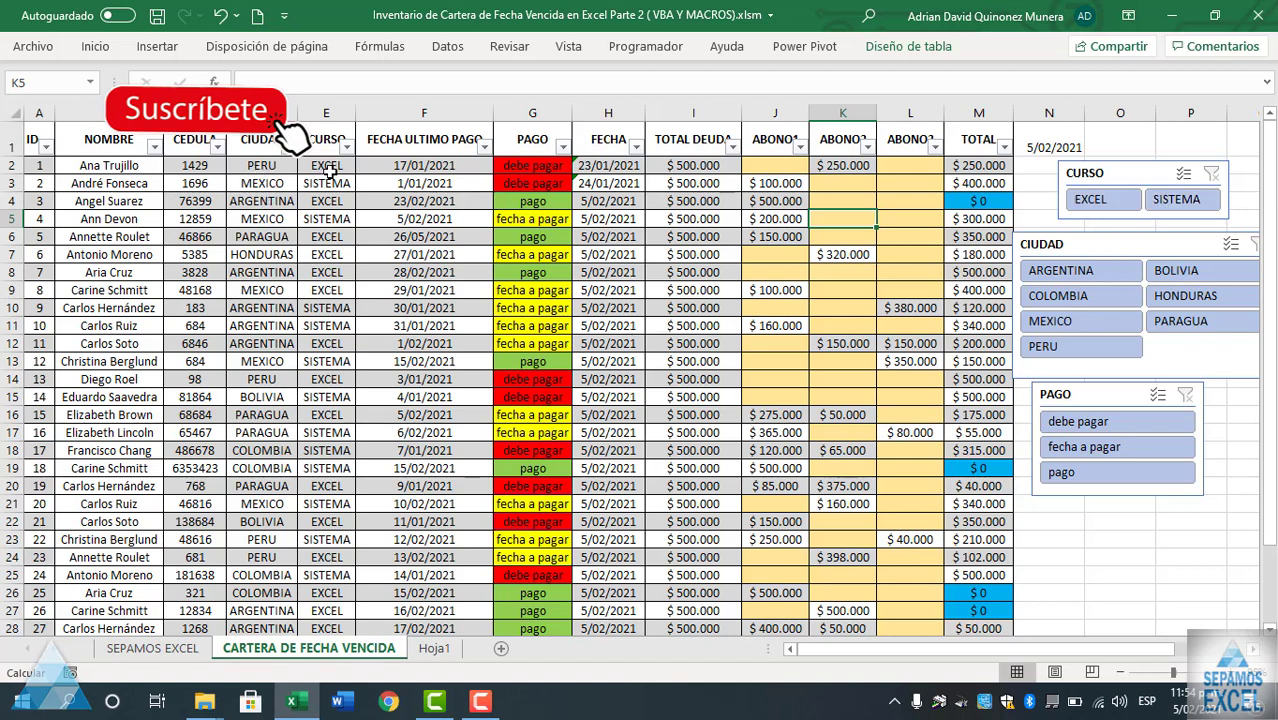
drag(330, 172, 330, 218)
click(460, 217)
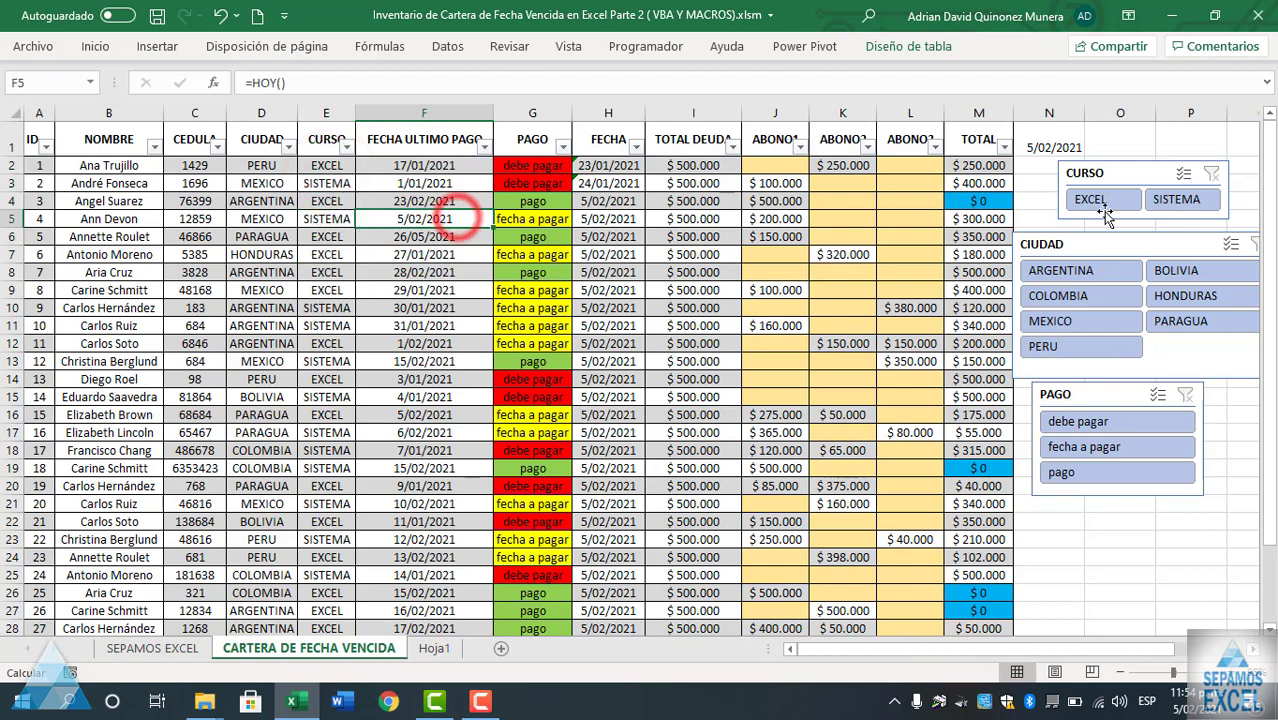
click(1176, 199)
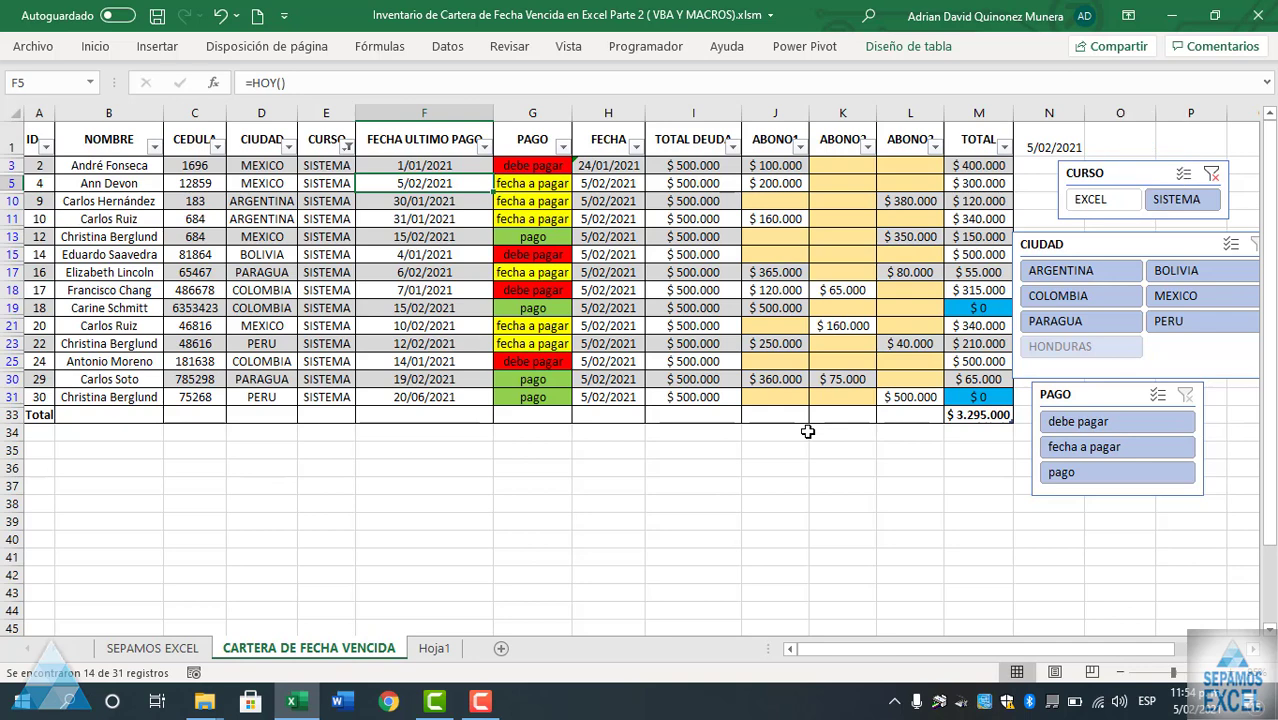
Step: Switch the TOTAL column's totals cell M33 to Promedio, showing $235.357
click(996, 415)
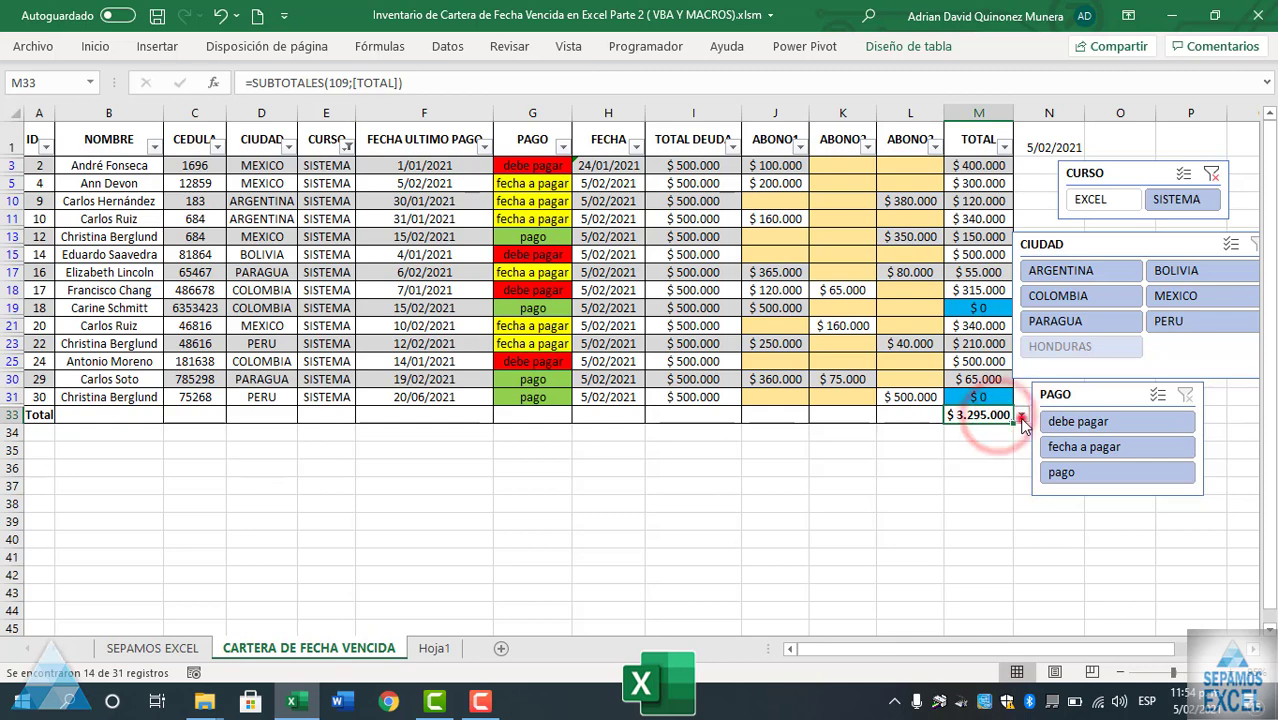
click(1021, 415)
click(990, 445)
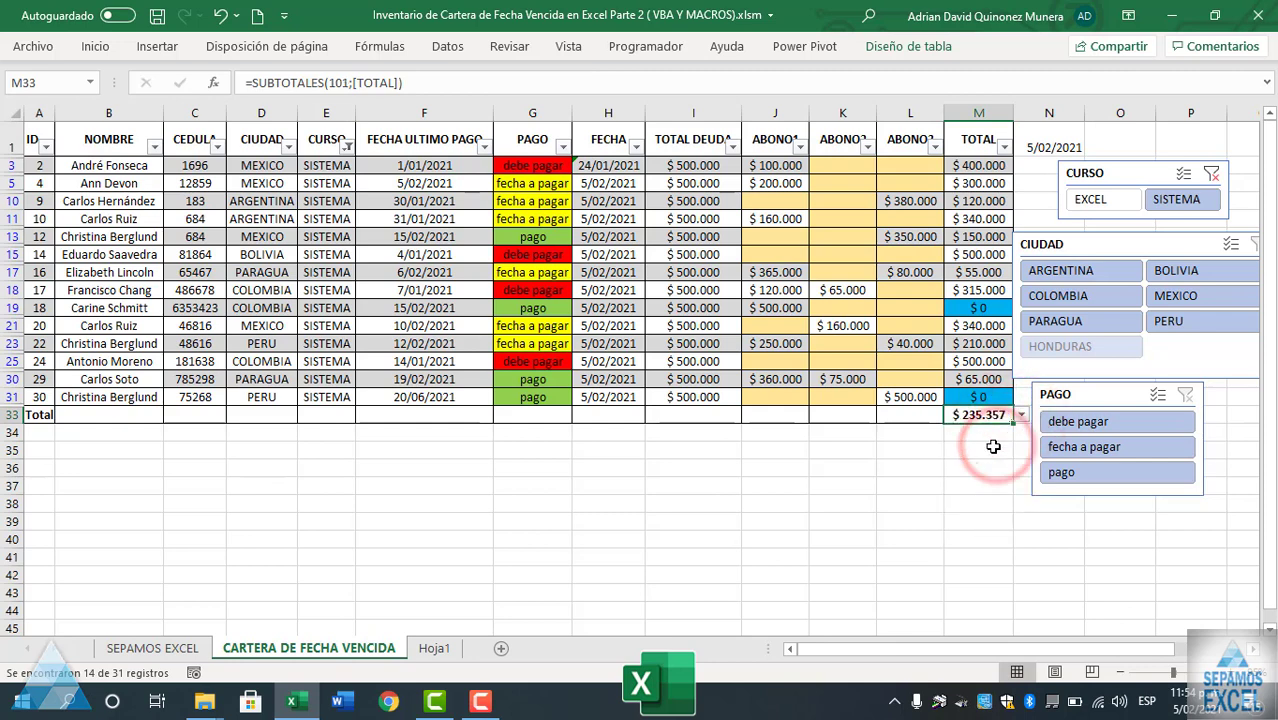
click(993, 447)
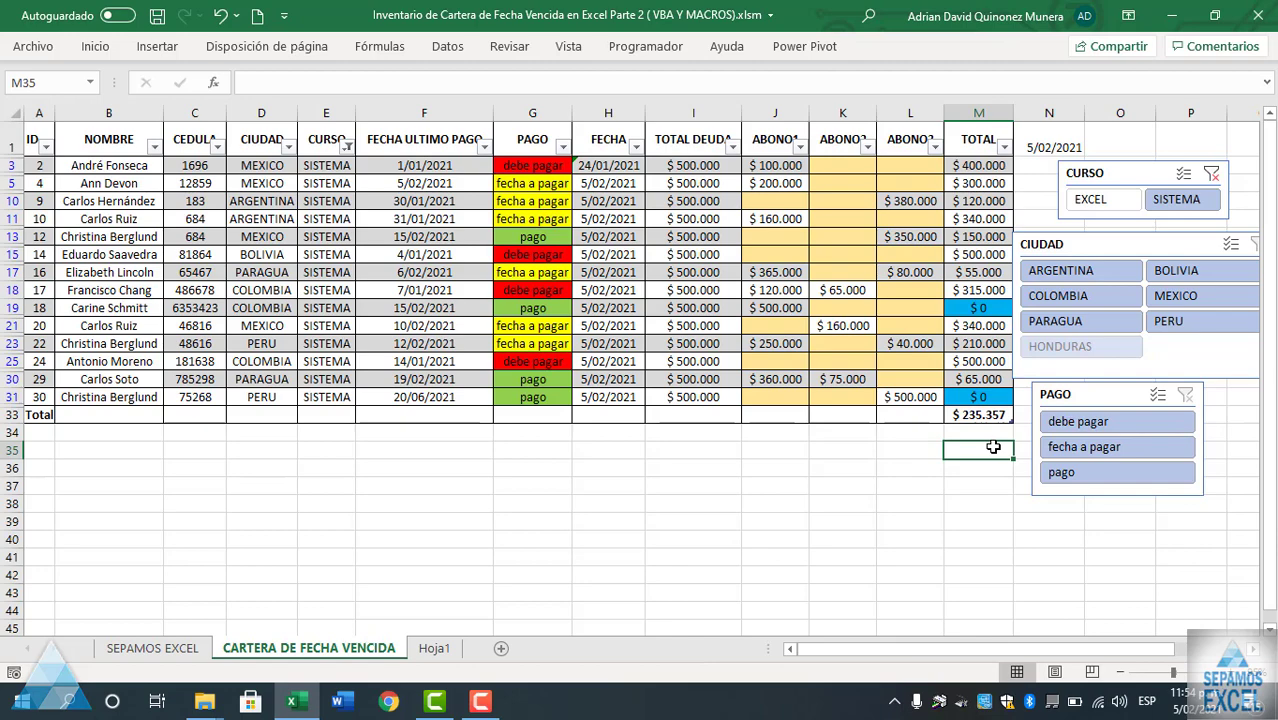
Step: Clear the CURSO slicer filter so all 31 debtors are listed
click(1211, 174)
scroll(929, 358, down, 5)
scroll(929, 358, down, 3)
scroll(929, 358, up, 3)
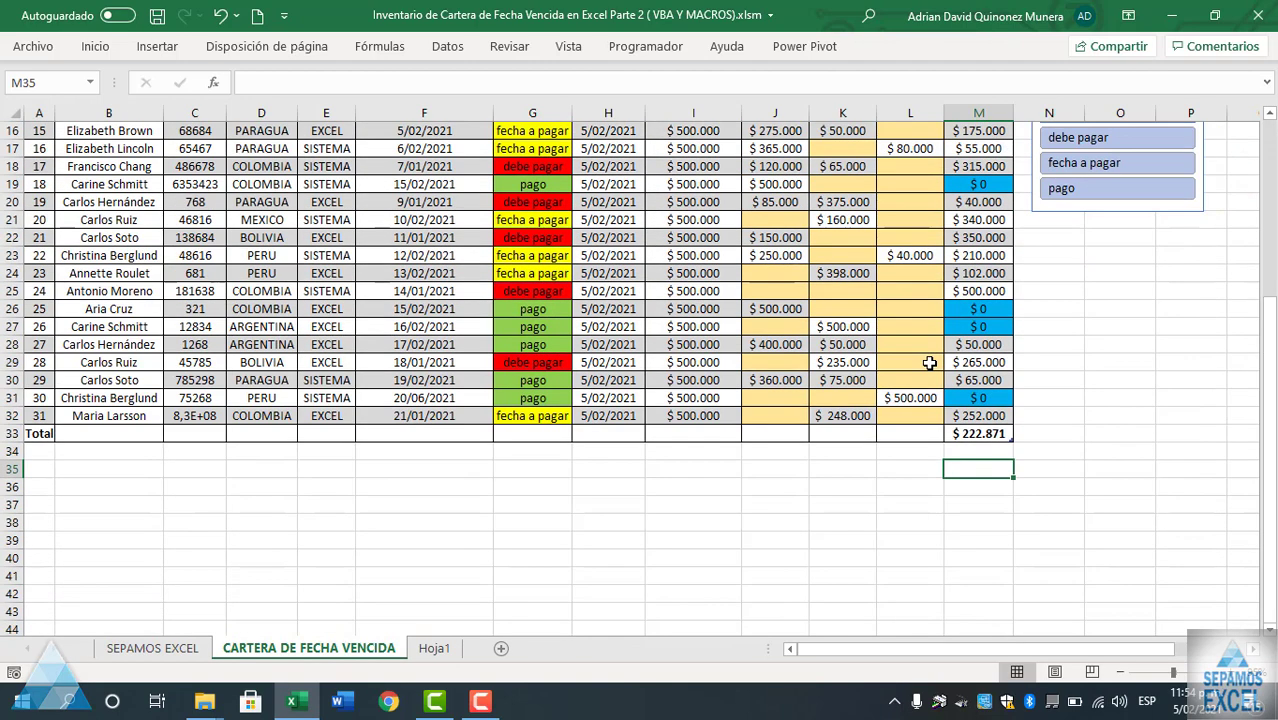
Step: Try Ninguno and then Contar números as the TOTAL column's totals function in M33
click(972, 438)
click(1021, 433)
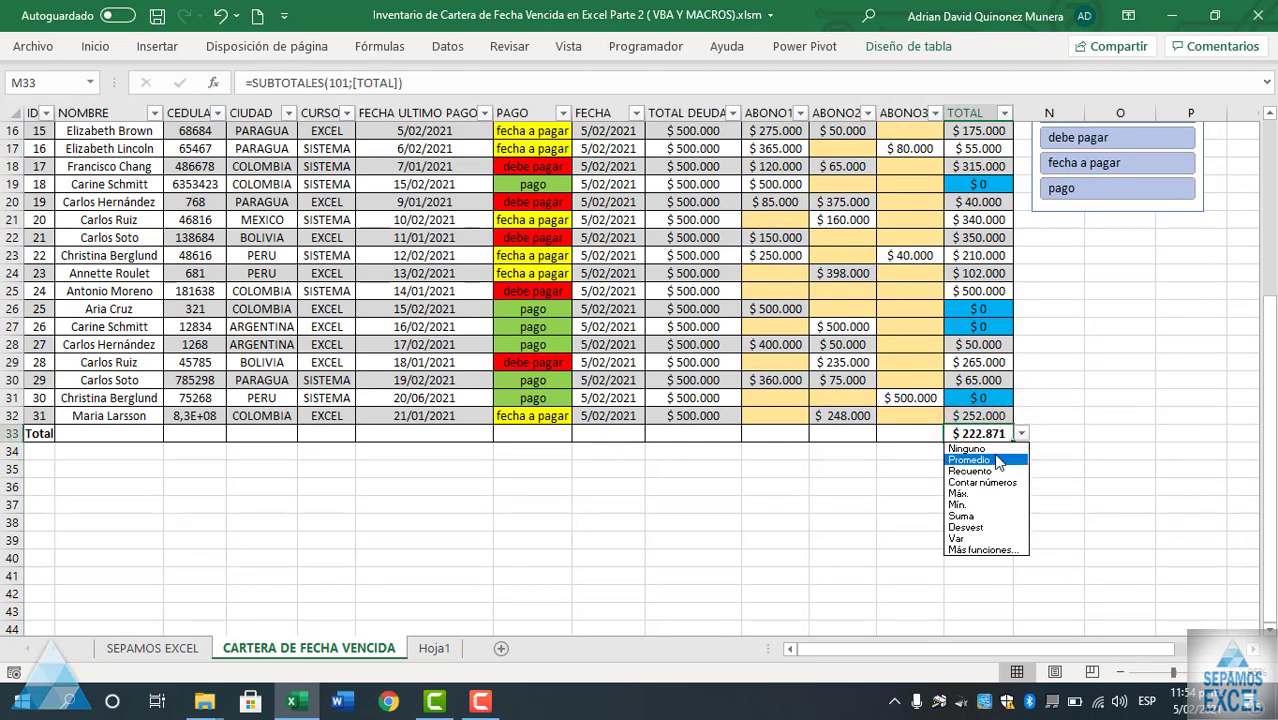
click(1021, 433)
click(1021, 433)
click(1012, 448)
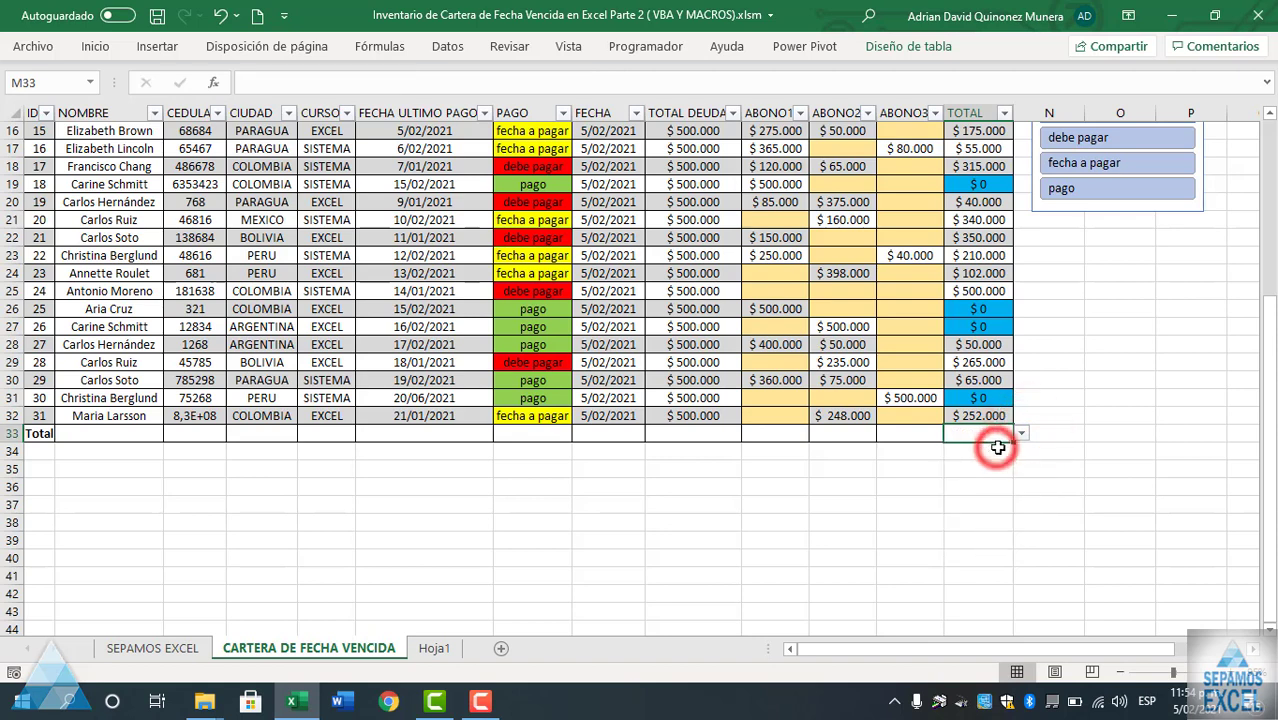
click(1020, 433)
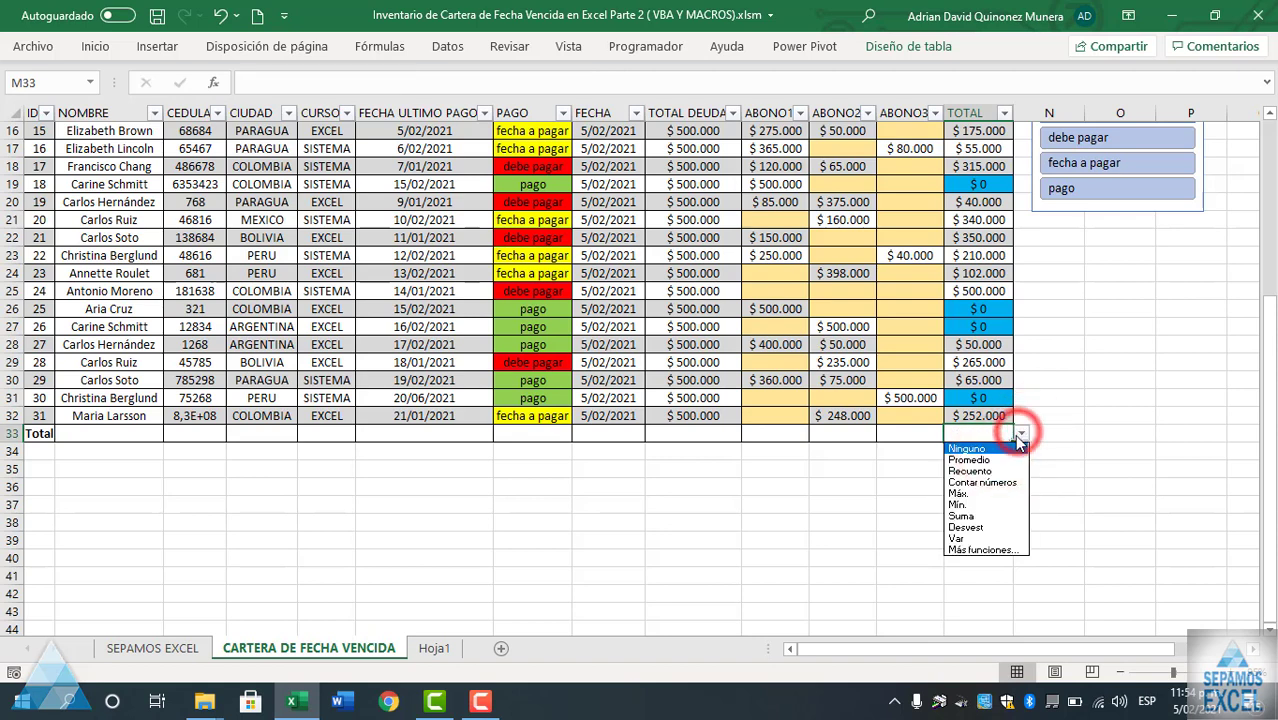
click(993, 483)
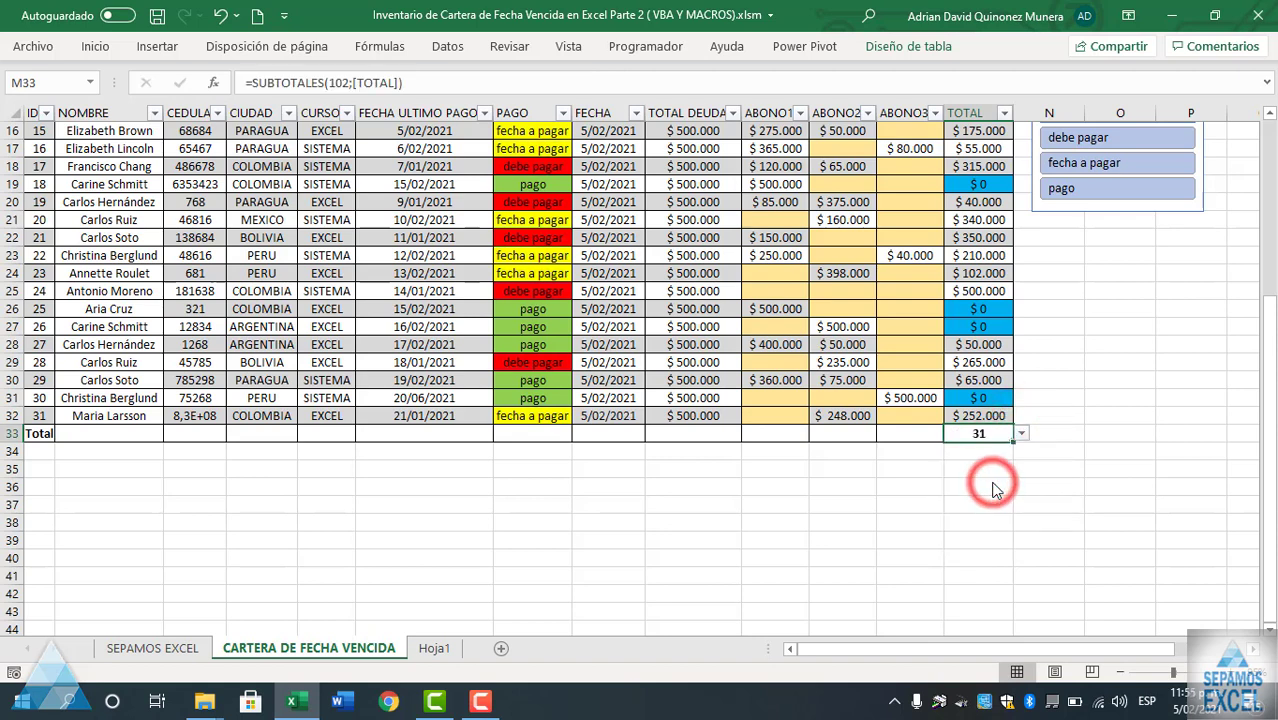
Step: Set the TOTAL totals cell back to Suma, showing $6.909.000
click(1021, 434)
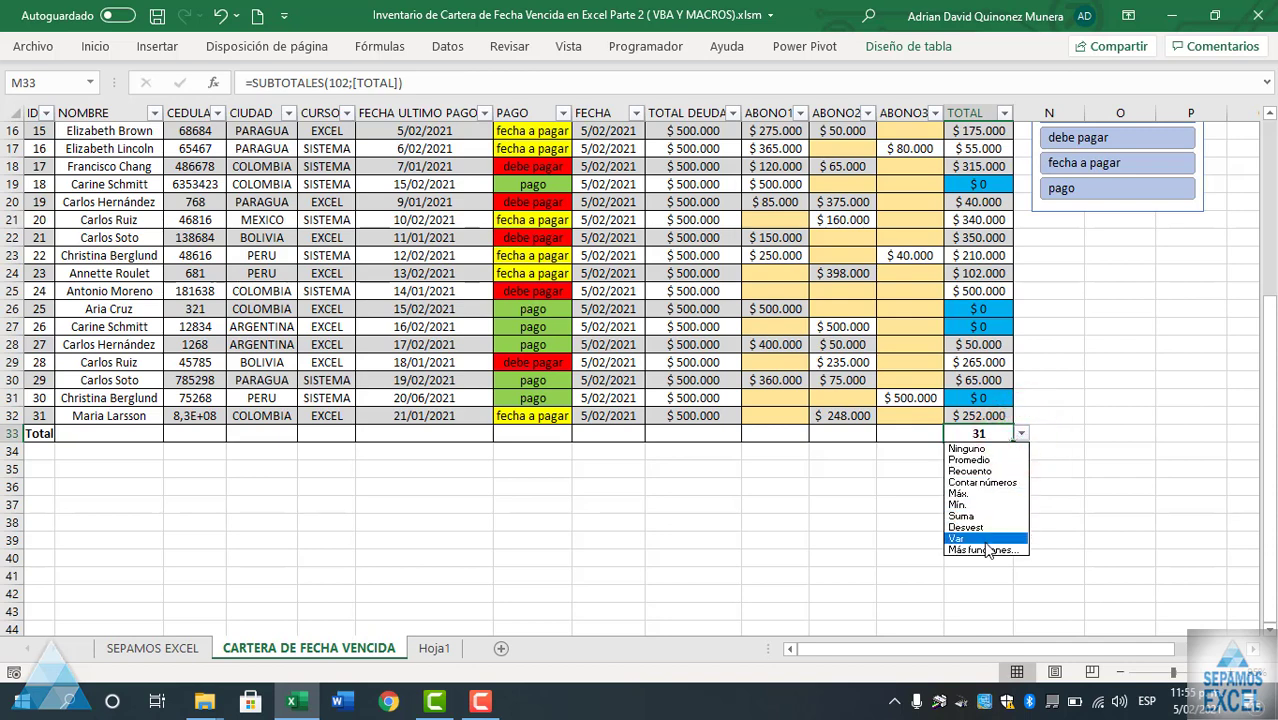
click(982, 517)
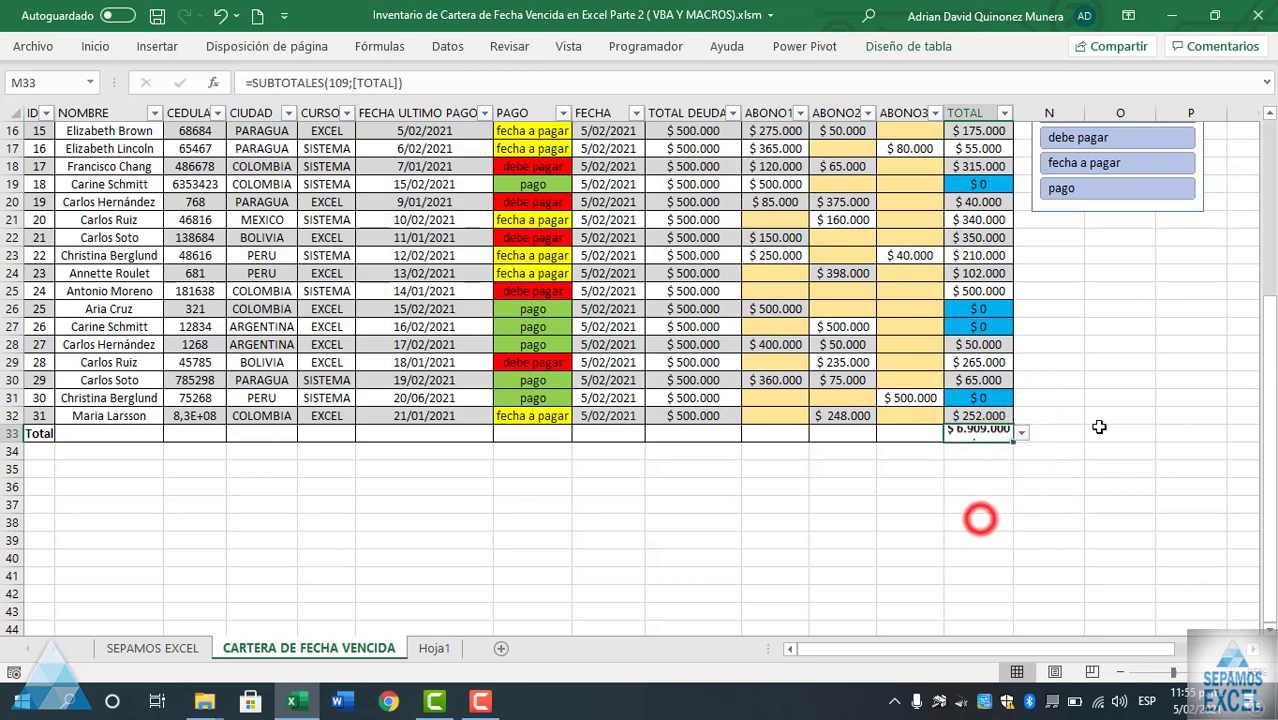
scroll(1000, 480, up, 4)
scroll(1065, 429, up, 1)
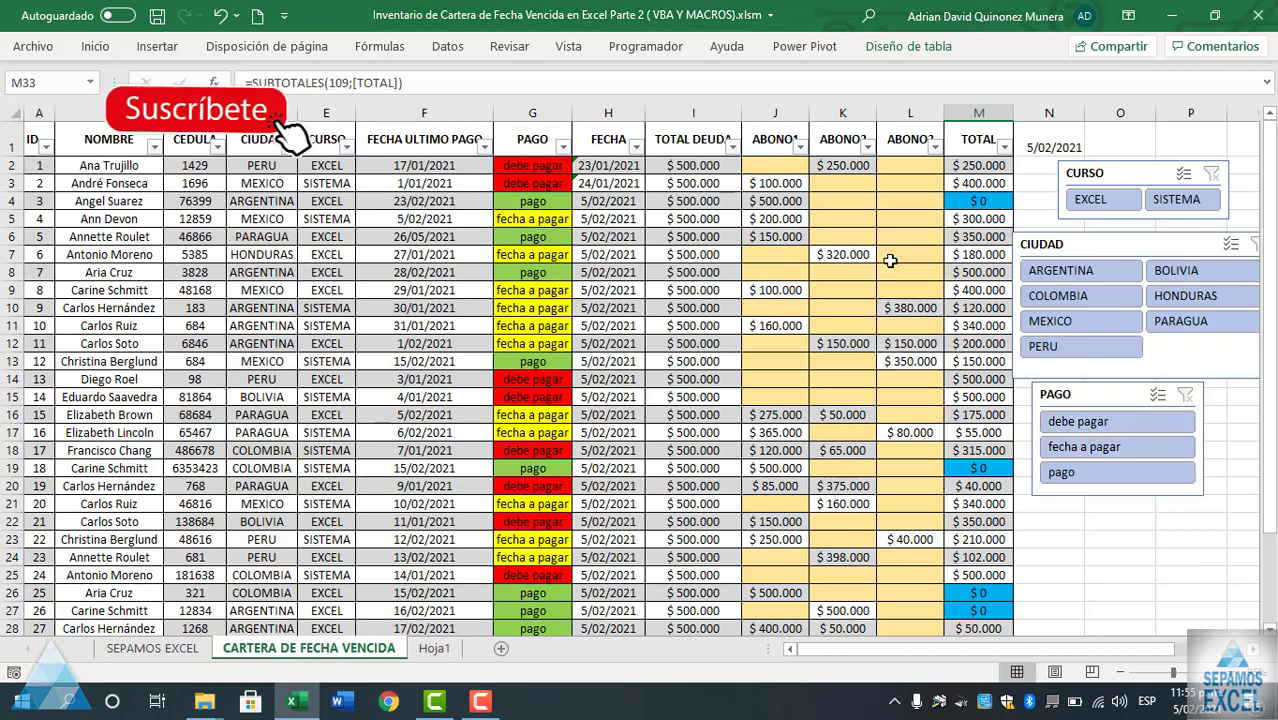
click(1117, 280)
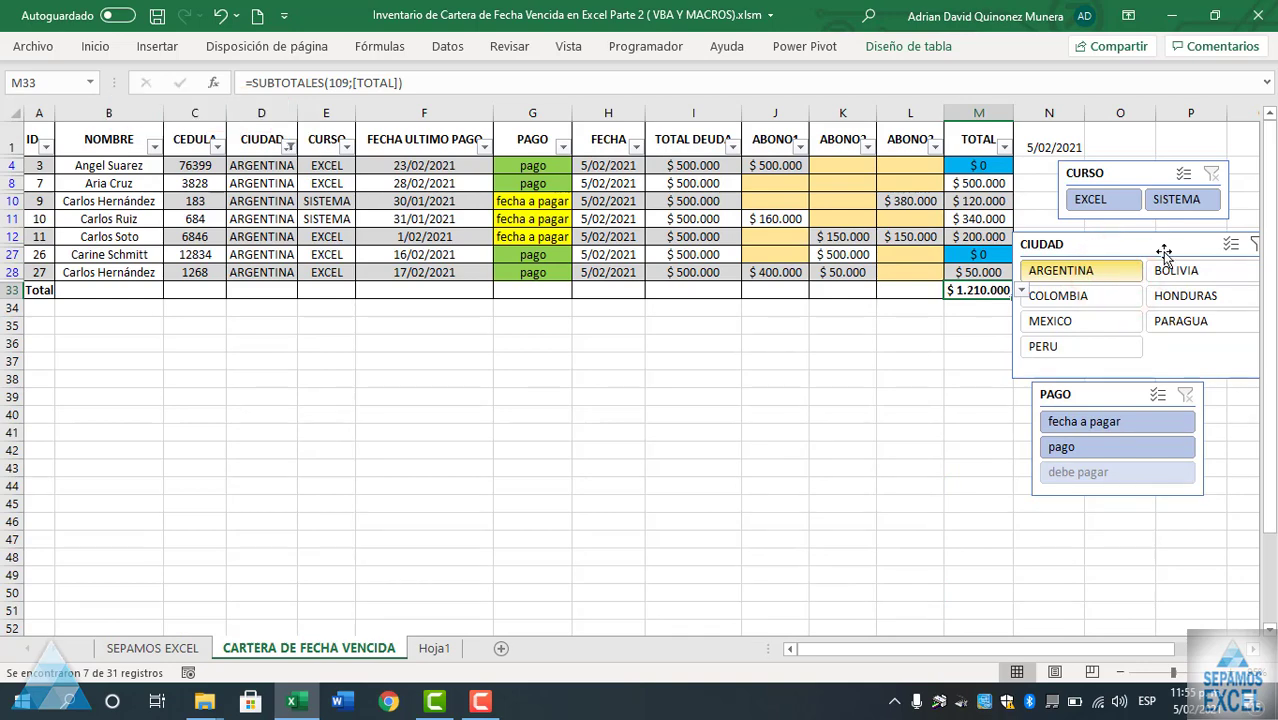
click(1253, 247)
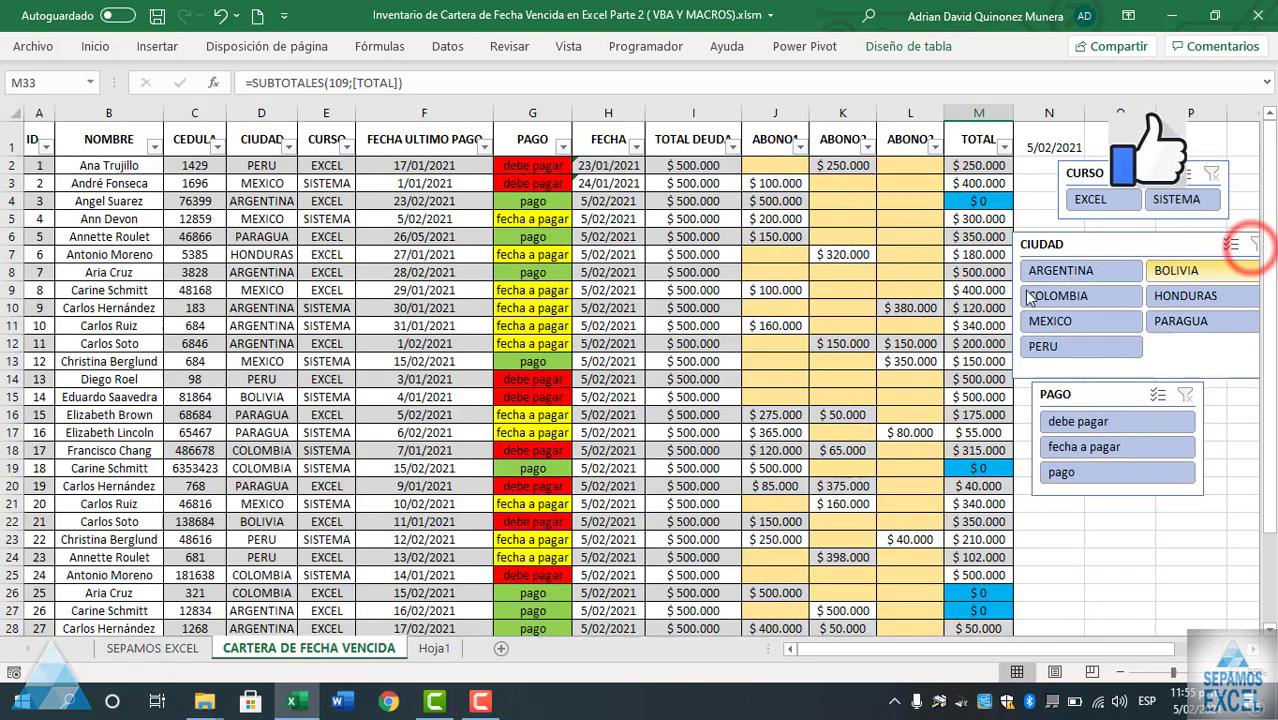
click(1098, 473)
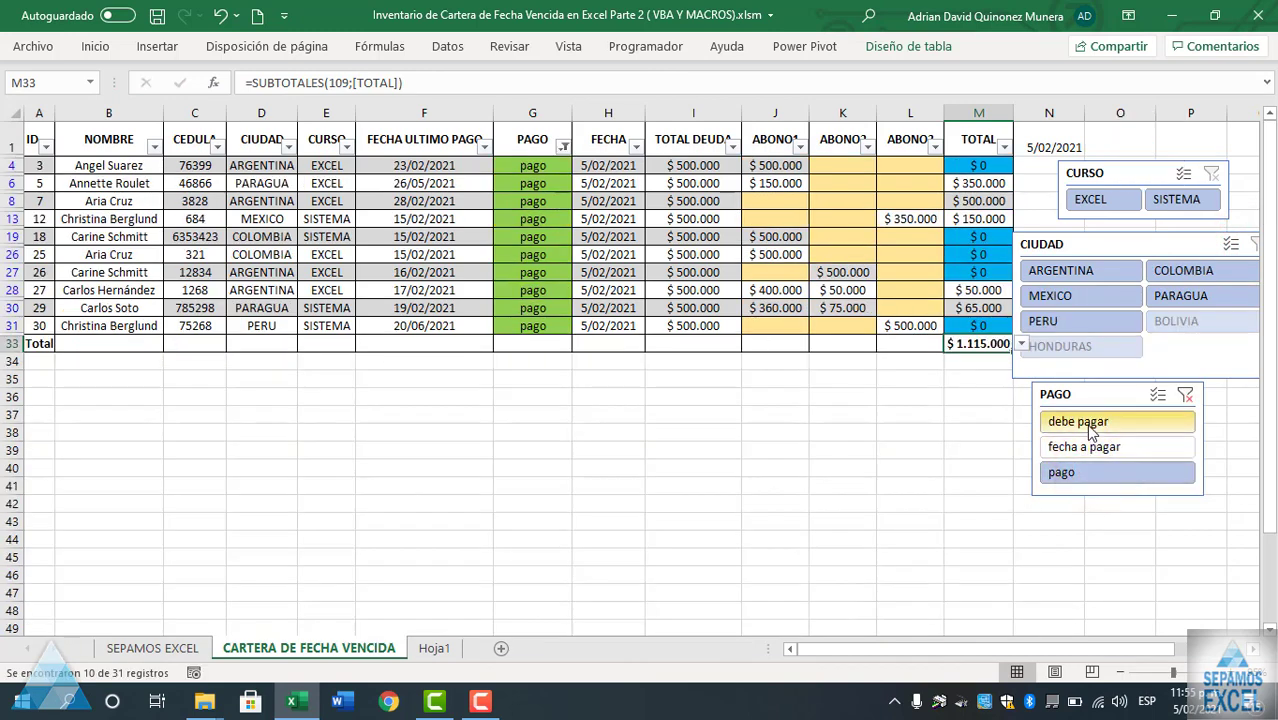
click(1090, 422)
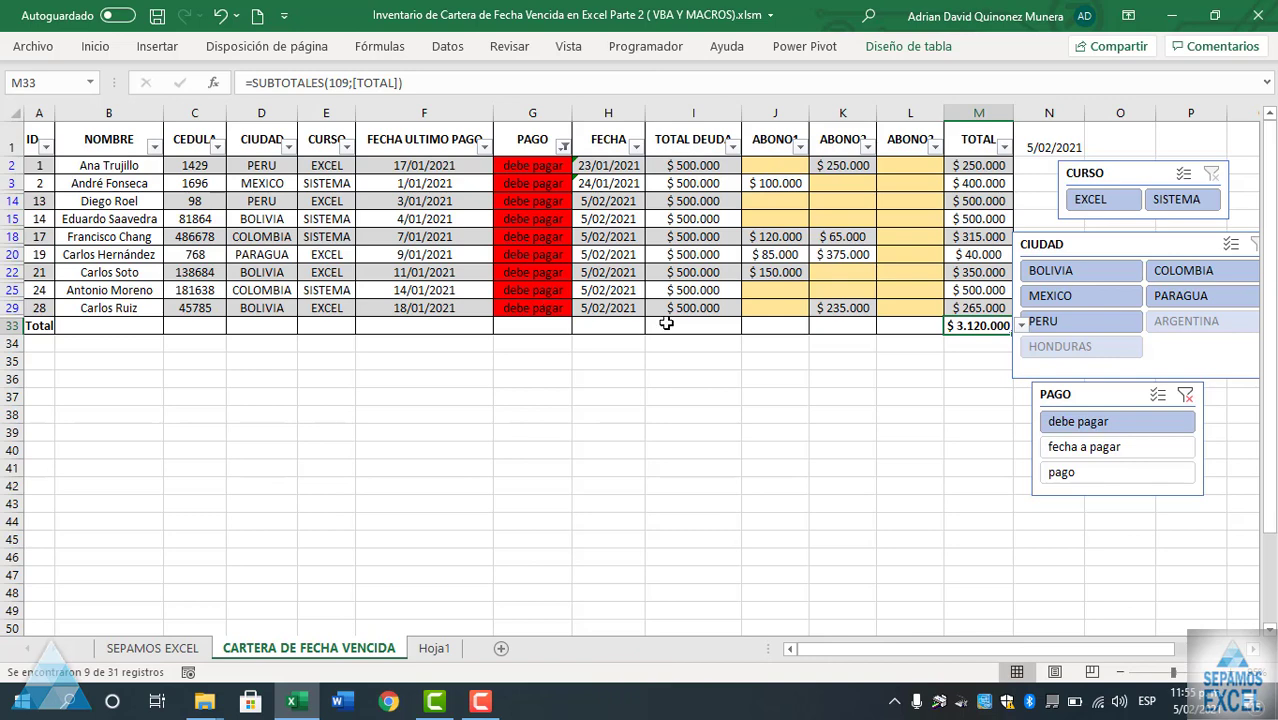
click(1184, 396)
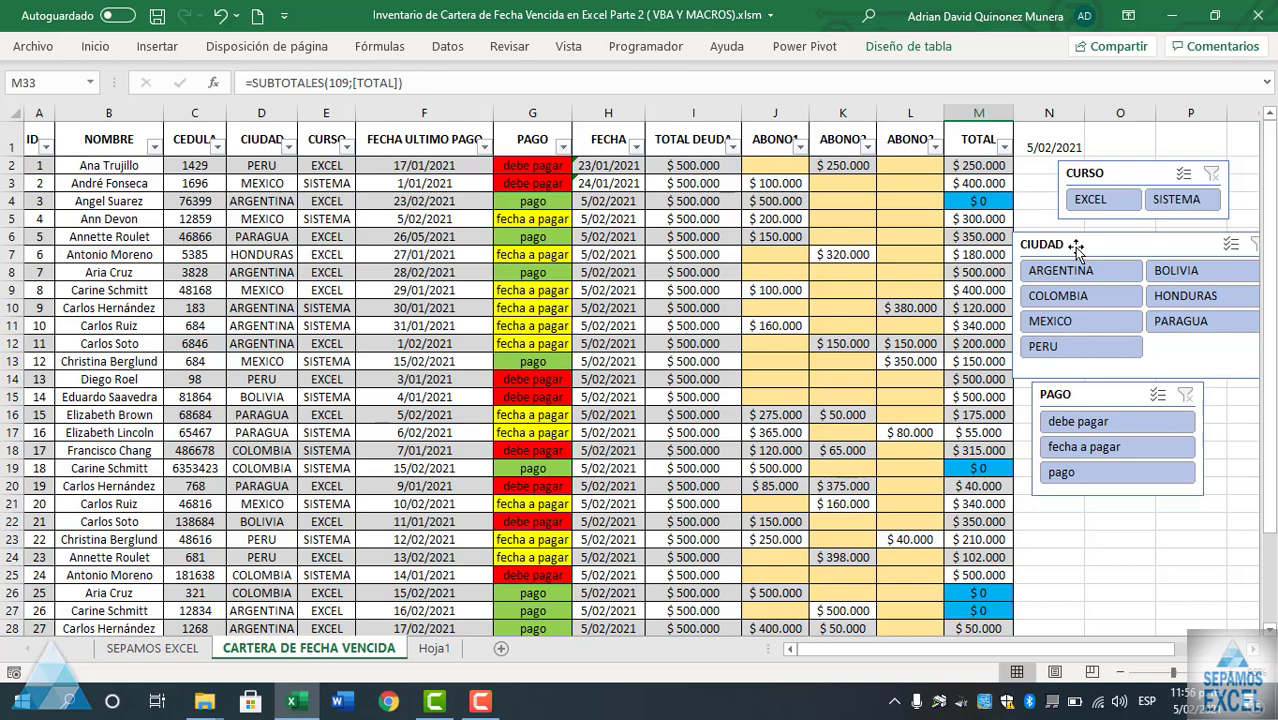
click(645, 46)
click(27, 100)
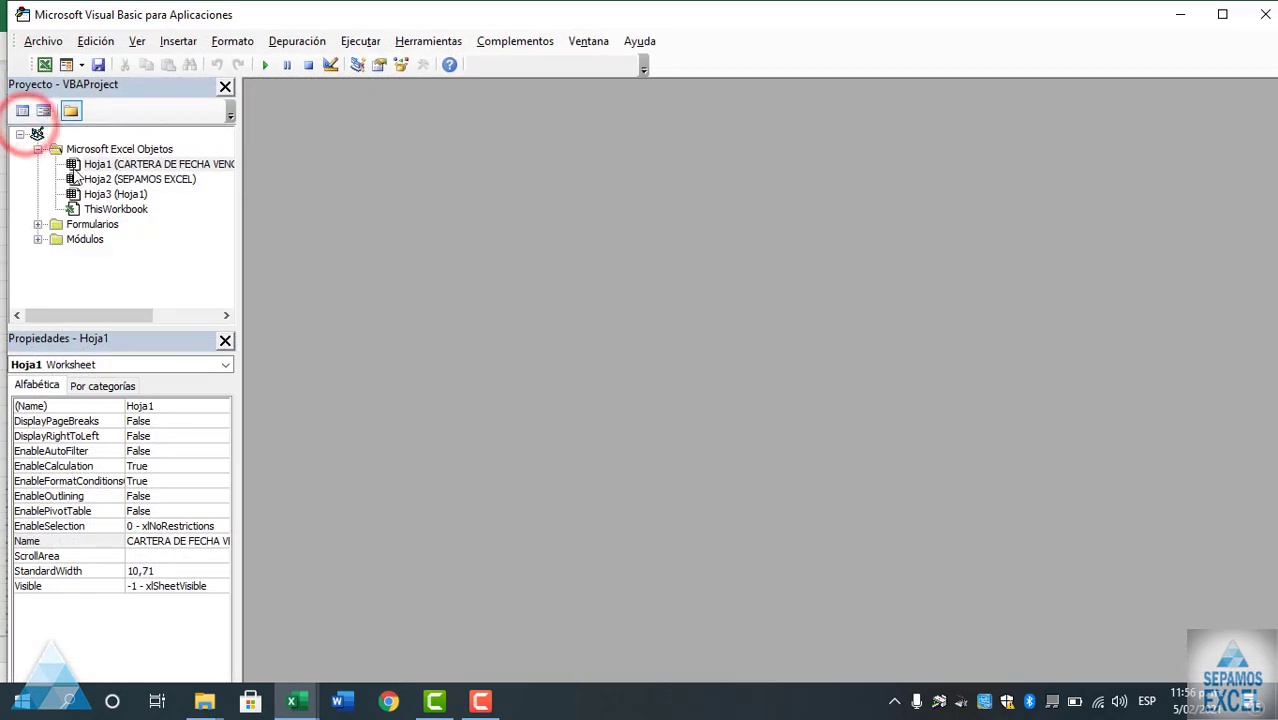
double_click(100, 225)
double_click(110, 239)
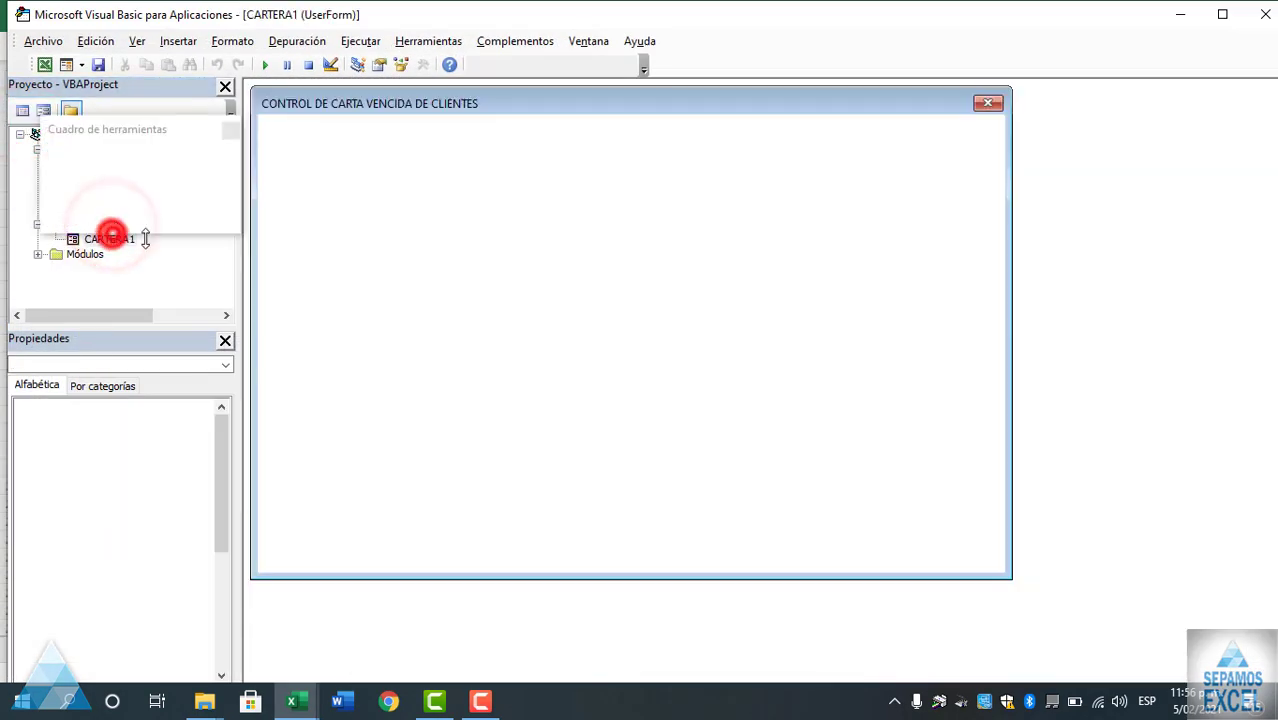
key(F5)
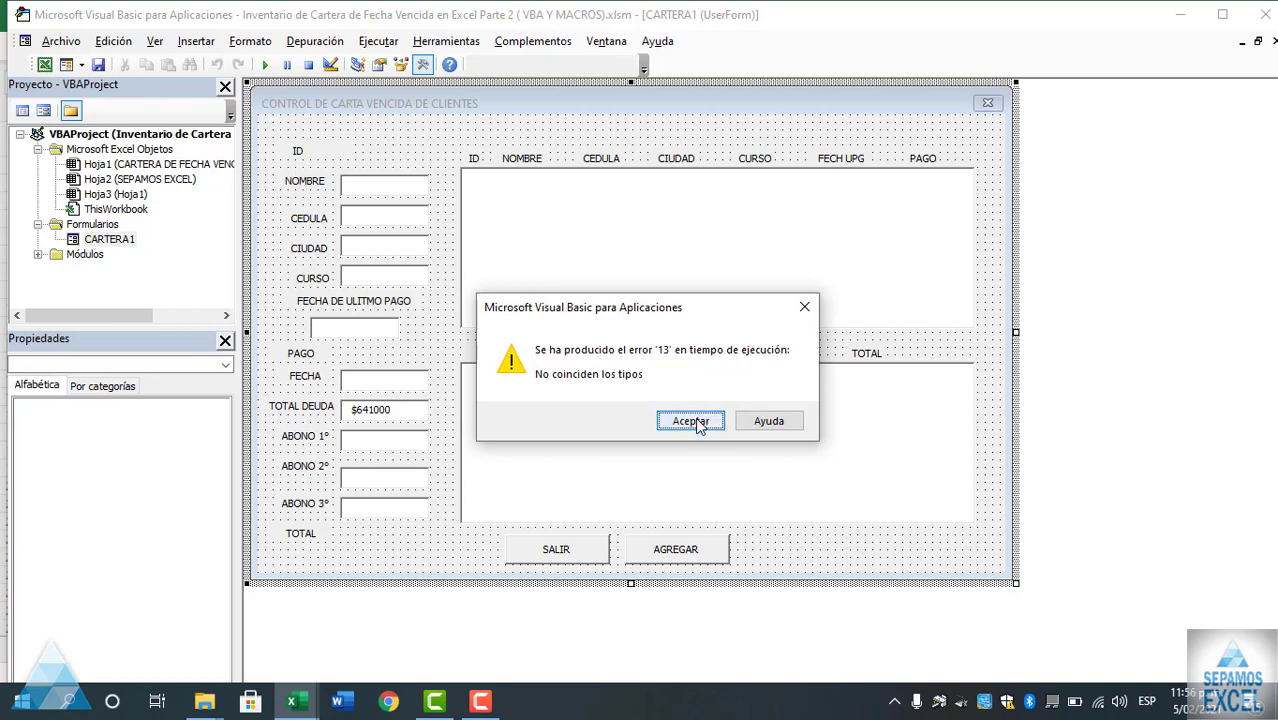
click(695, 419)
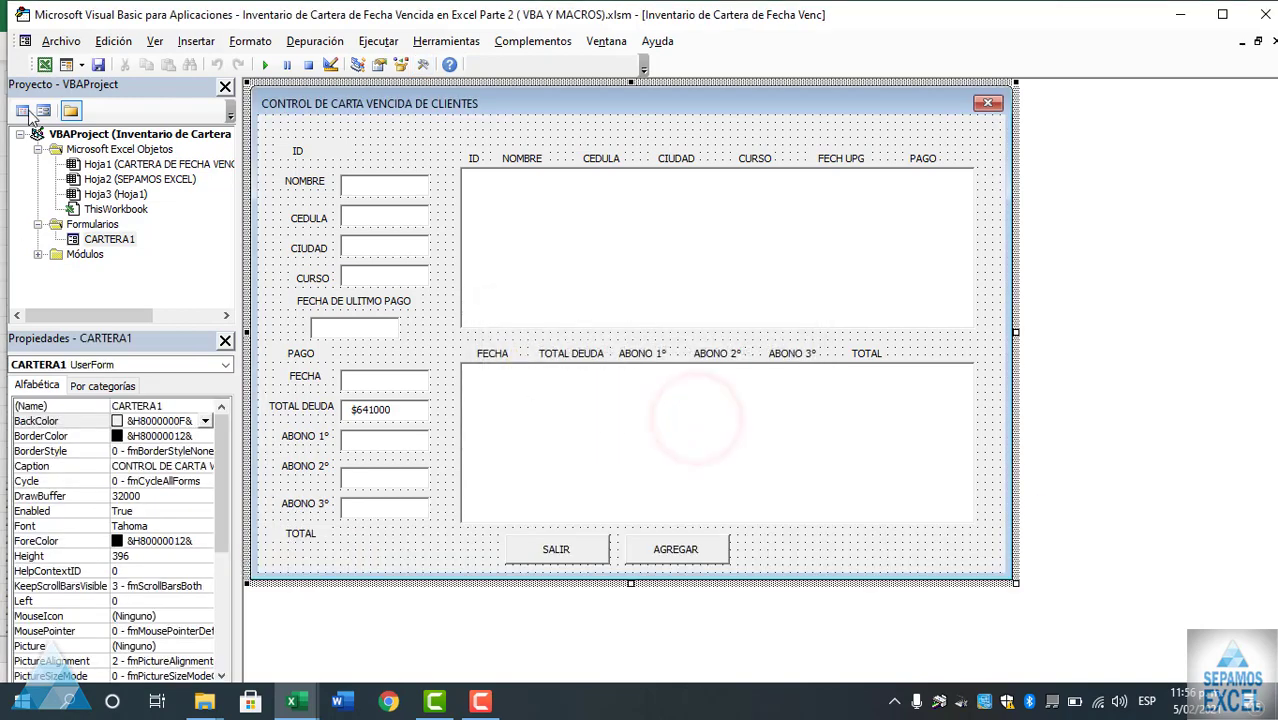
click(44, 66)
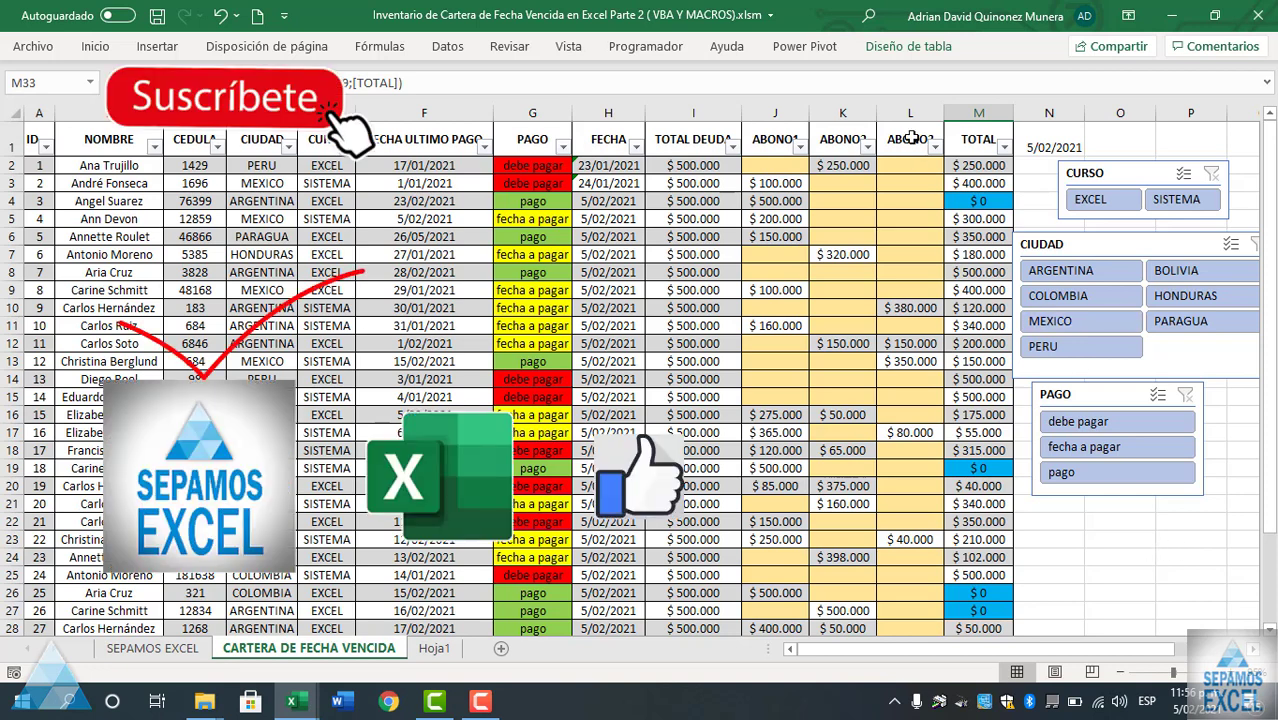
click(910, 46)
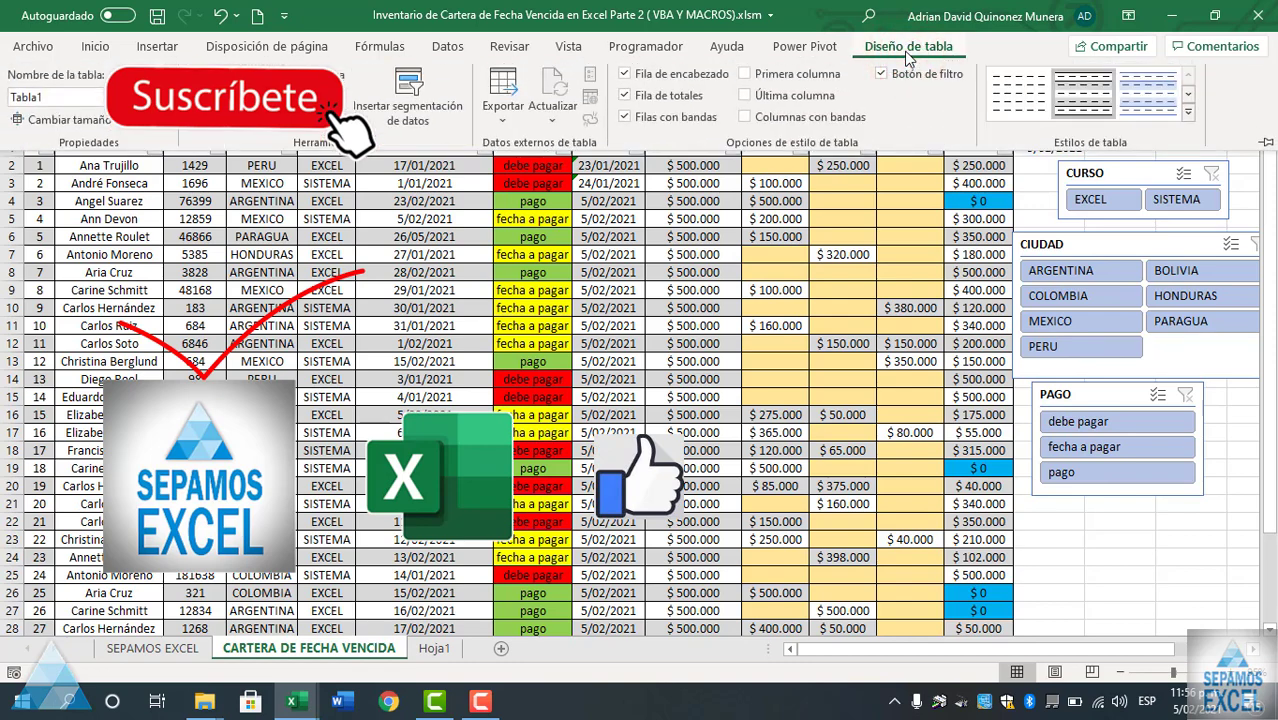
click(1043, 188)
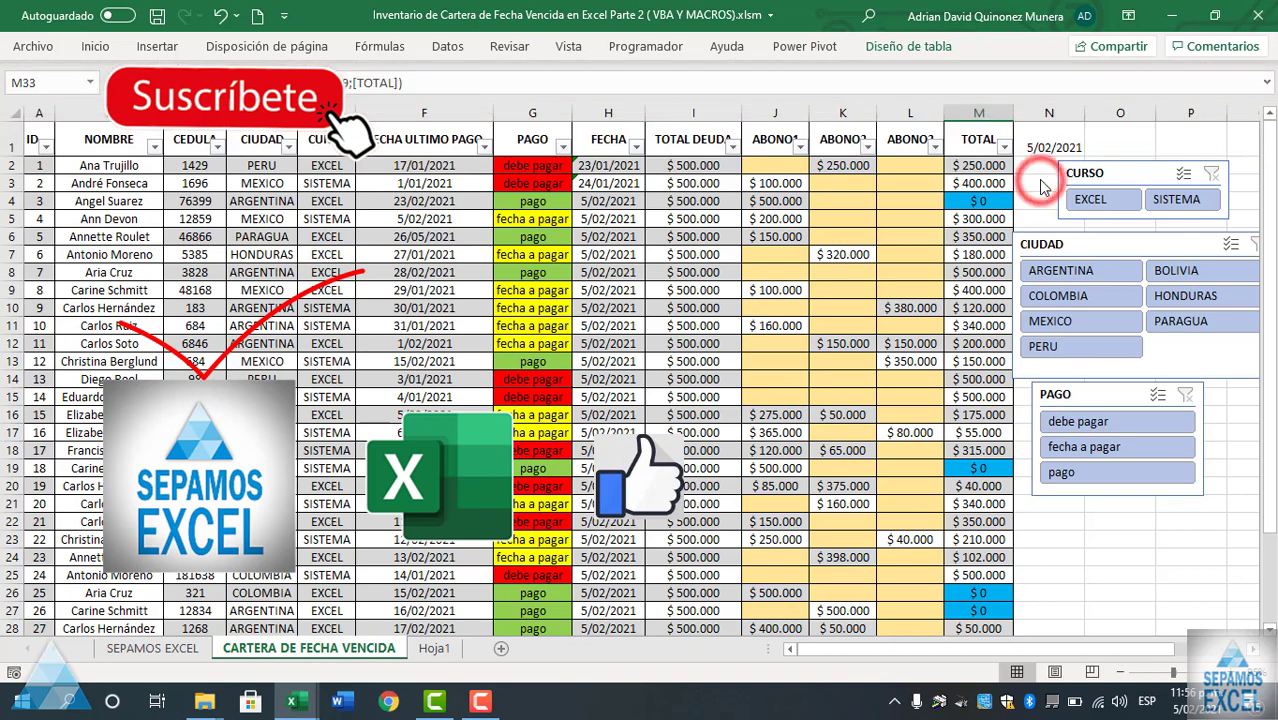